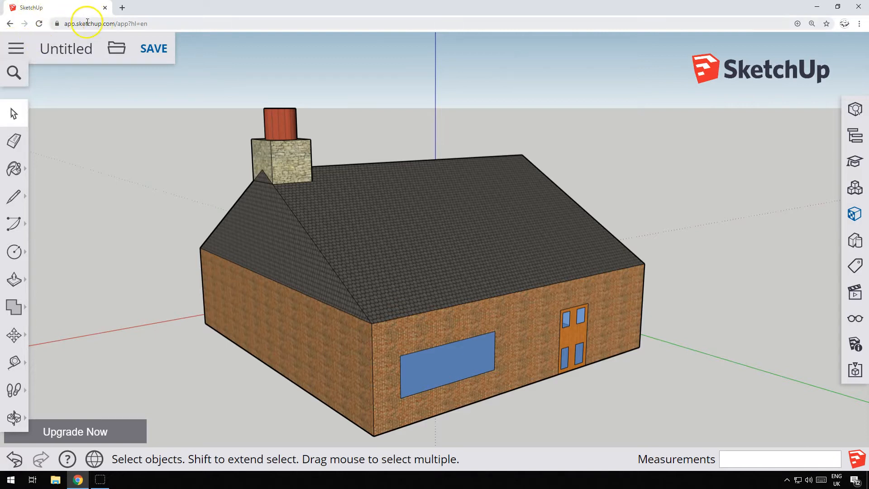
Step: Create a new model from the Simple Template - Meters, discarding the current model's changes, and activate the Select tool
click(13, 48)
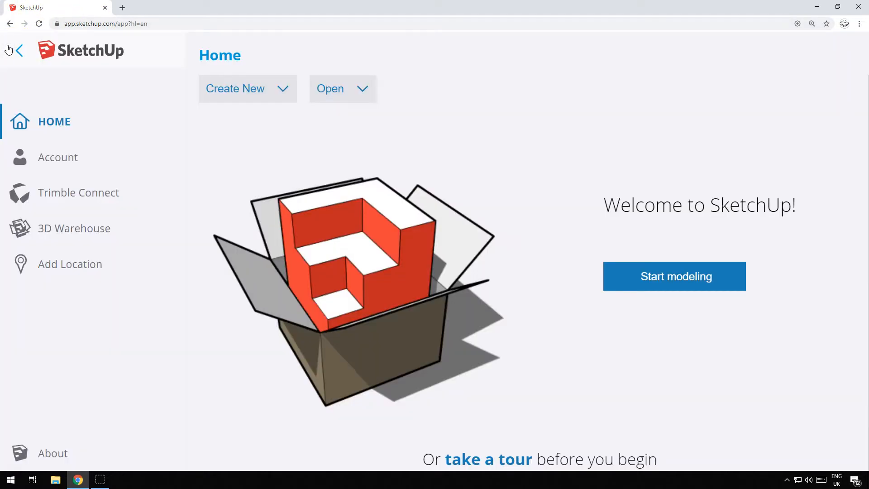
click(275, 87)
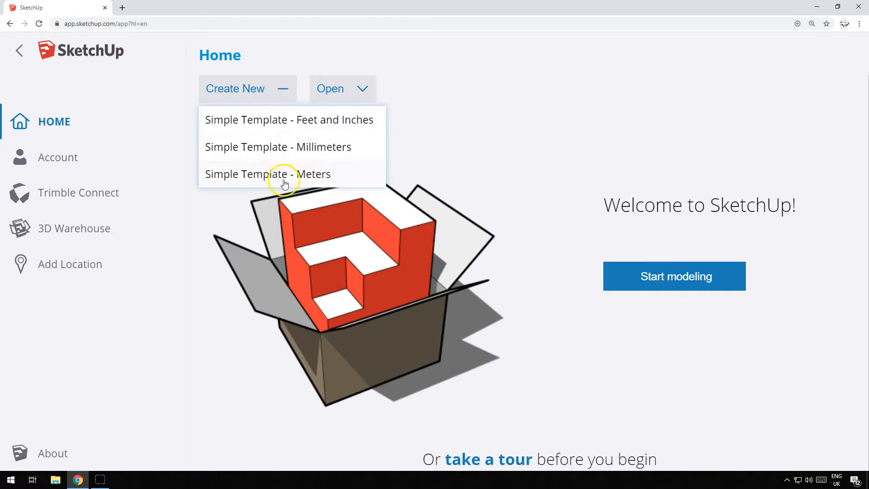
click(324, 175)
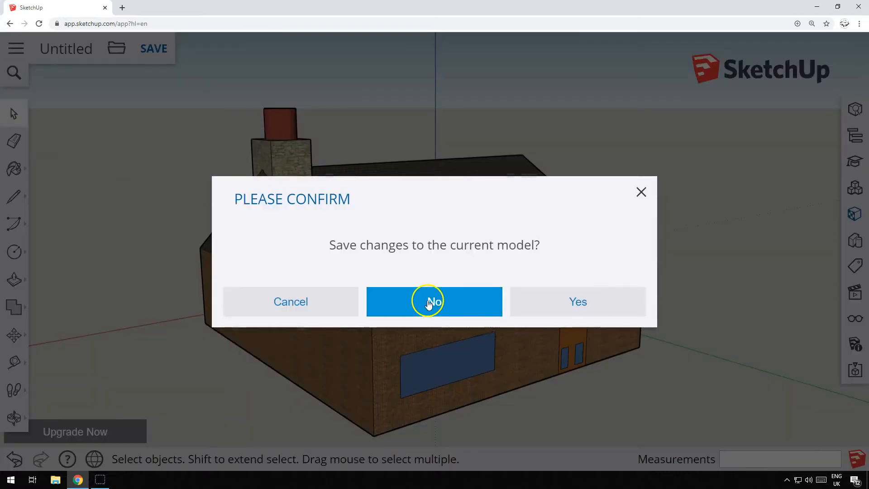
click(429, 304)
key(b)
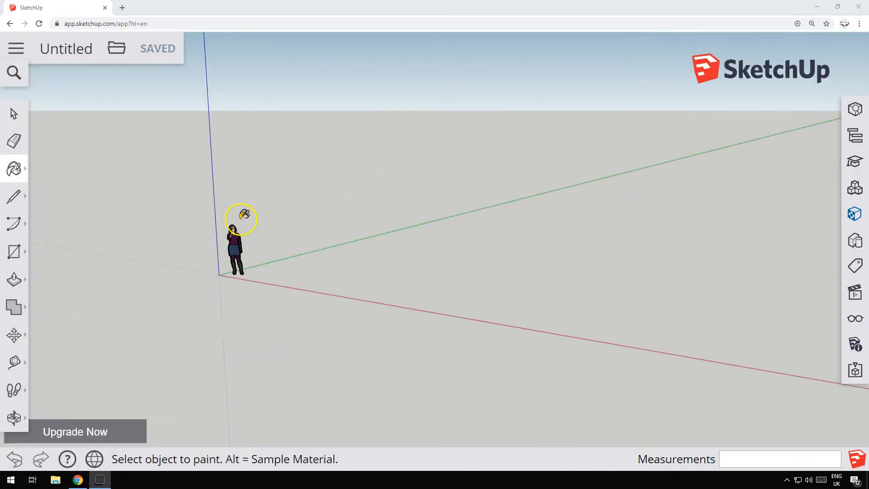
click(14, 114)
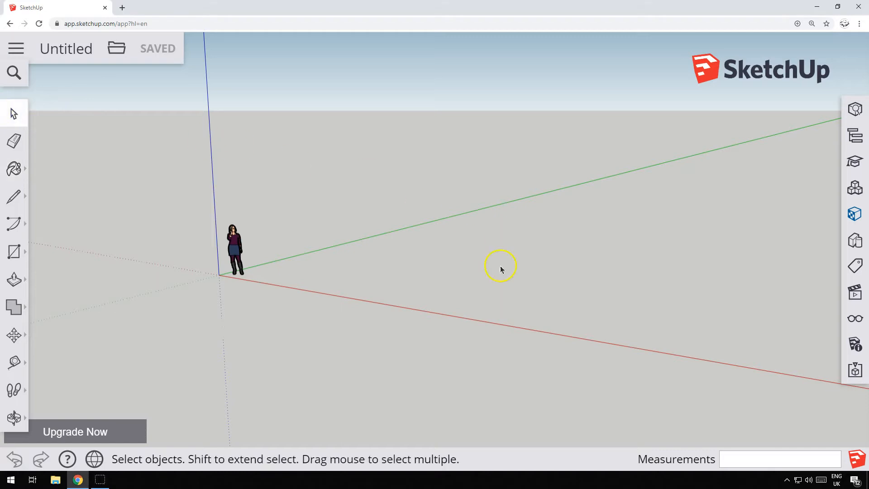
Step: Examine the figure and the axes at the origin from different zoom levels and viewing angles
scroll(320, 233, up, 1)
scroll(305, 257, up, 2)
scroll(305, 258, down, 1)
scroll(299, 261, up, 1)
scroll(298, 261, up, 1)
scroll(294, 261, down, 1)
scroll(294, 261, up, 2)
scroll(295, 260, up, 1)
scroll(295, 262, down, 3)
scroll(296, 264, up, 2)
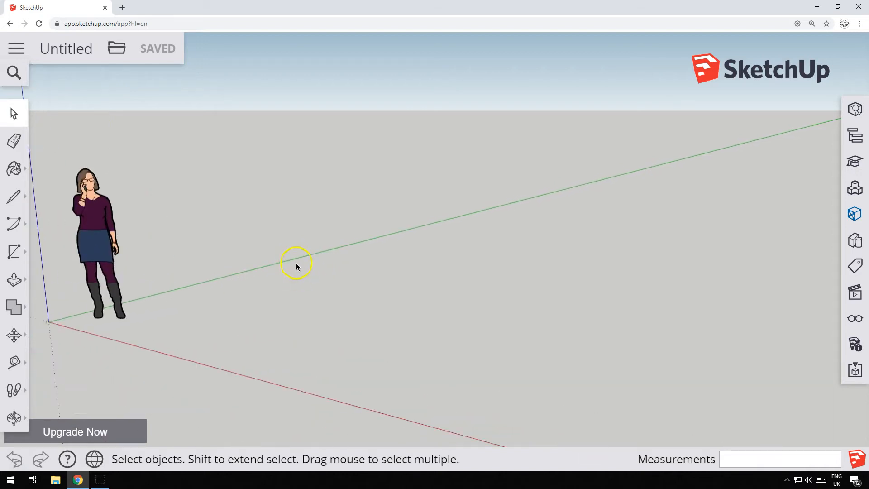
scroll(299, 265, down, 3)
scroll(300, 265, up, 1)
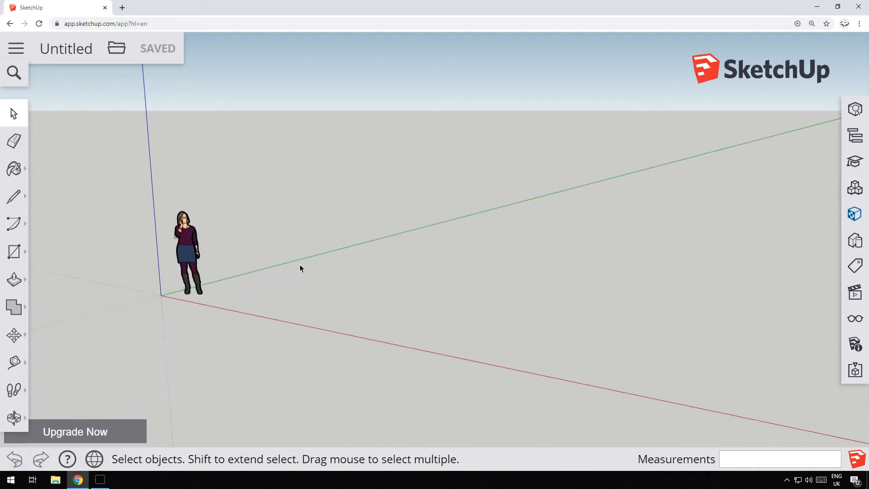
click(164, 230)
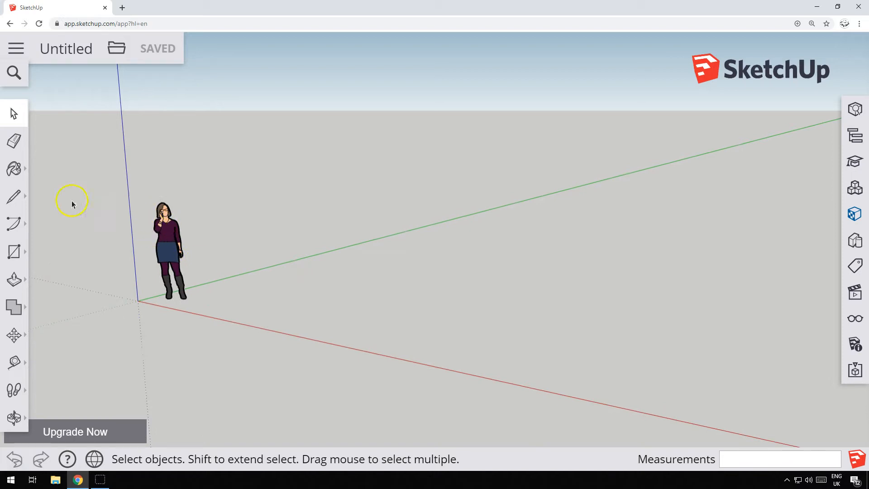
key(o)
drag(338, 283, 511, 296)
key(space)
scroll(502, 294, down, 2)
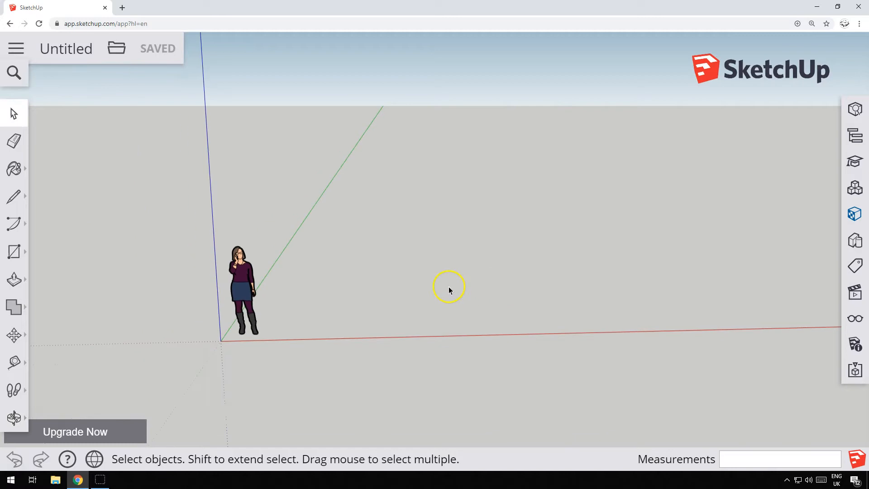
Step: Draw a 10 m by 5 m rectangle flat on the ground beside the figure
click(15, 252)
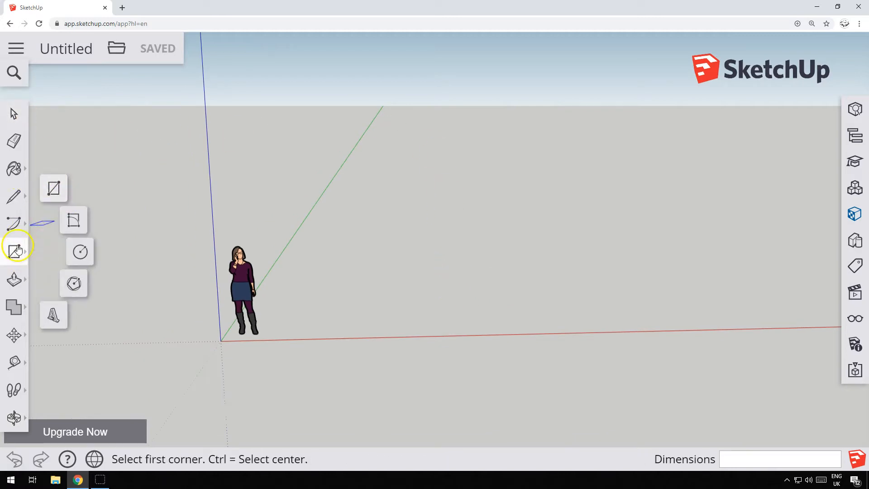
click(56, 190)
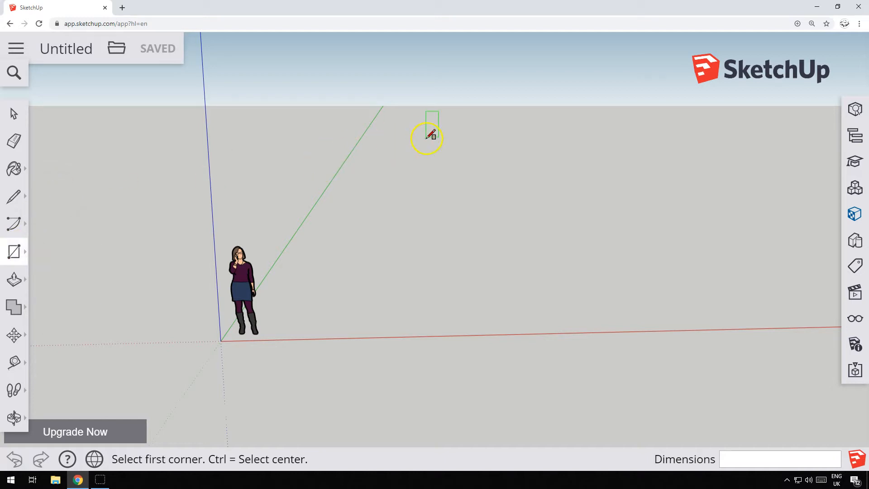
middle_drag(456, 62, 398, 273)
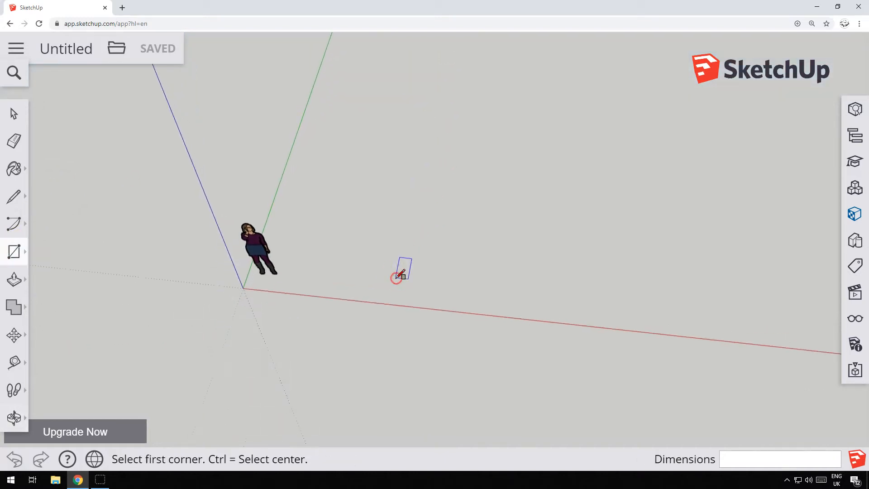
middle_drag(463, 120, 434, 114)
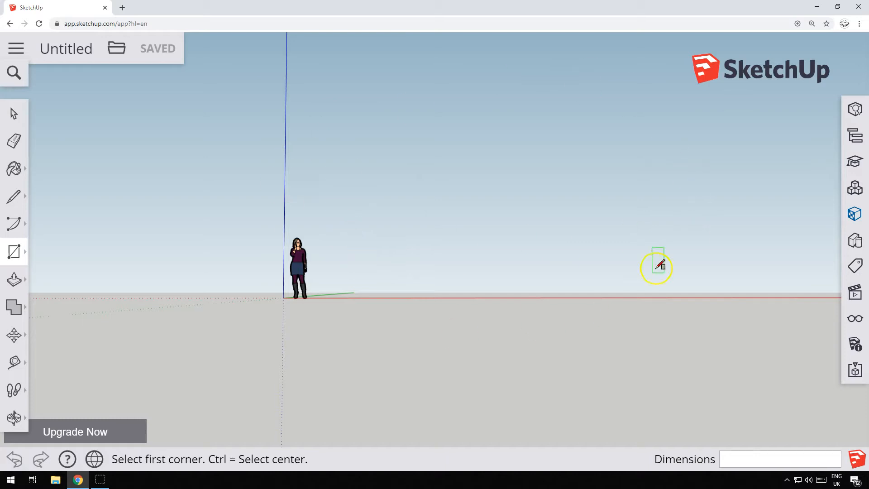
scroll(427, 93, up, 1)
middle_drag(386, 57, 409, 297)
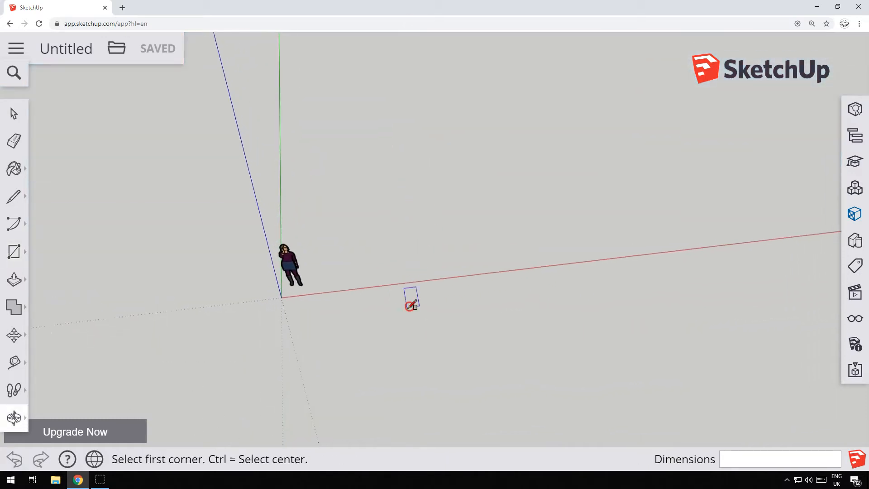
click(360, 249)
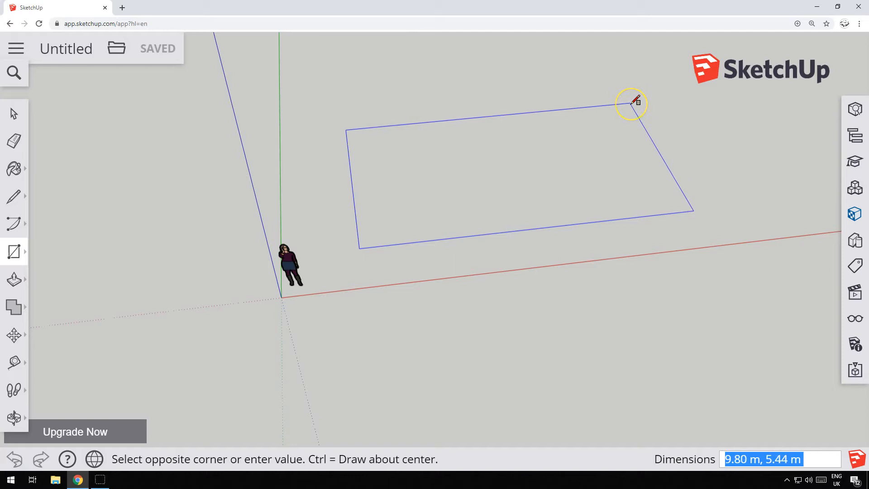
text(10,5)
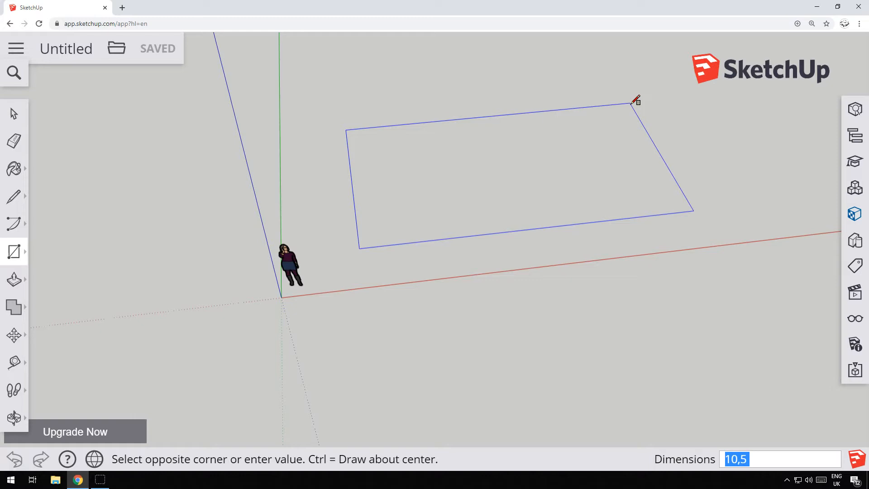
key(Return)
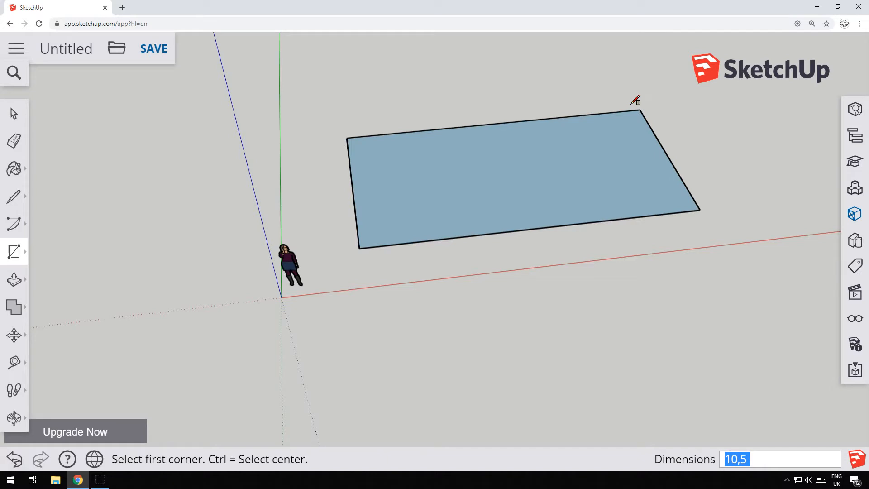
Step: Push/Pull the ground rectangle upward by 5 m to form the house block
scroll(498, 137, down, 3)
scroll(492, 180, up, 4)
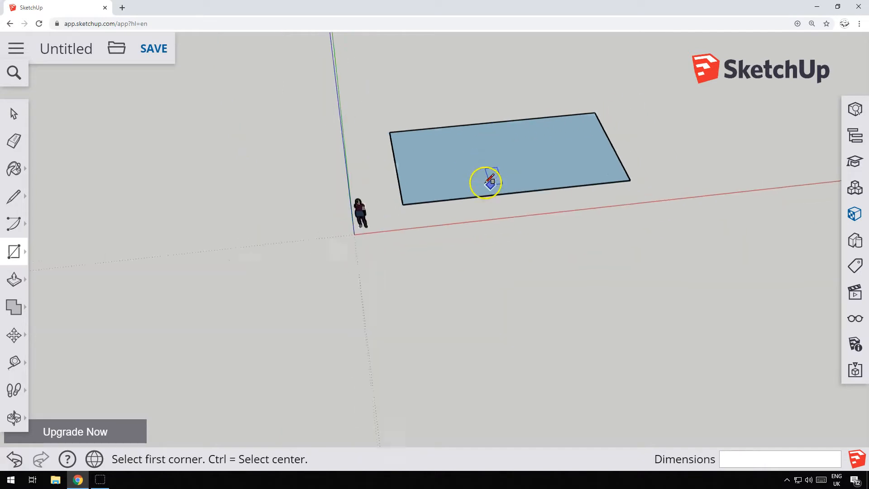
scroll(196, 176, down, 1)
scroll(199, 172, down, 1)
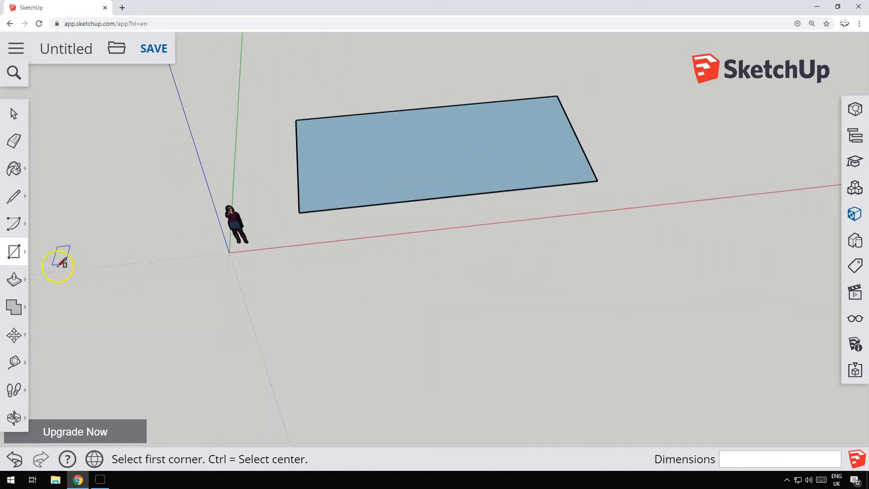
click(14, 281)
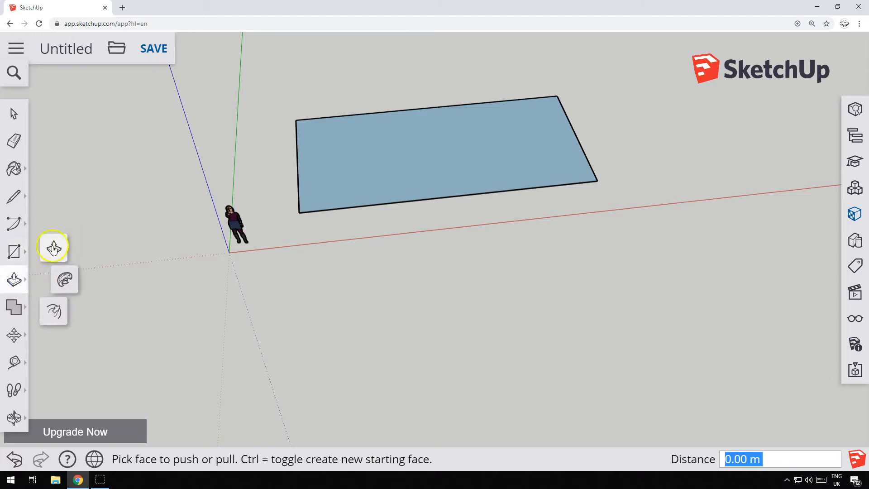
drag(393, 153, 391, 78)
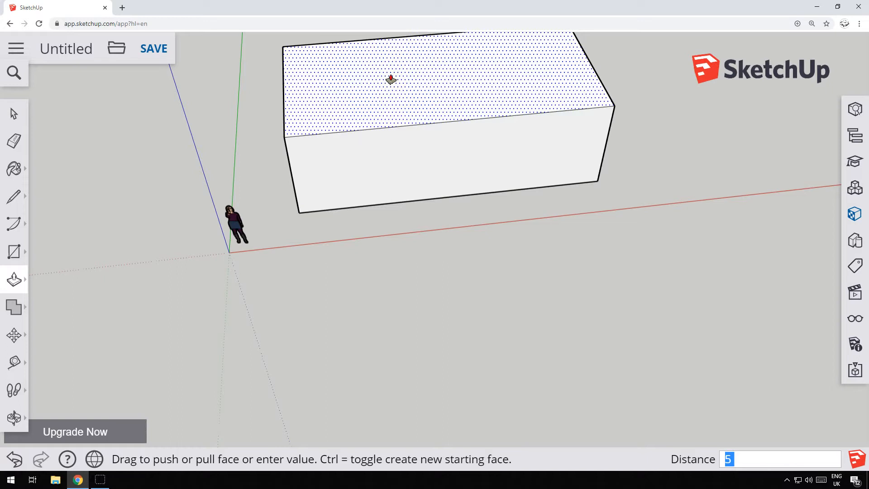
key(Return)
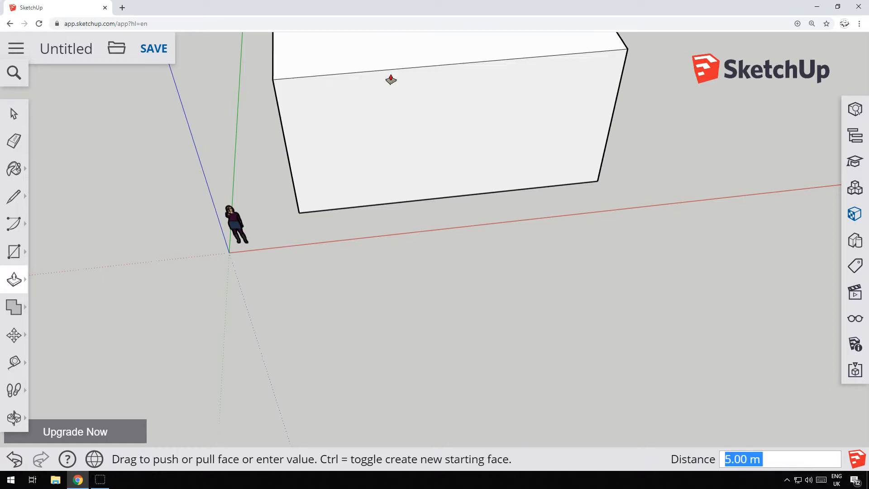
Step: Draw a short line outward from the square end face's upper corner nearest the figure, continuing its top edge
scroll(318, 140, down, 2)
middle_drag(99, 185, 549, 26)
scroll(326, 159, up, 2)
scroll(504, 242, down, 2)
middle_drag(504, 243, 361, 196)
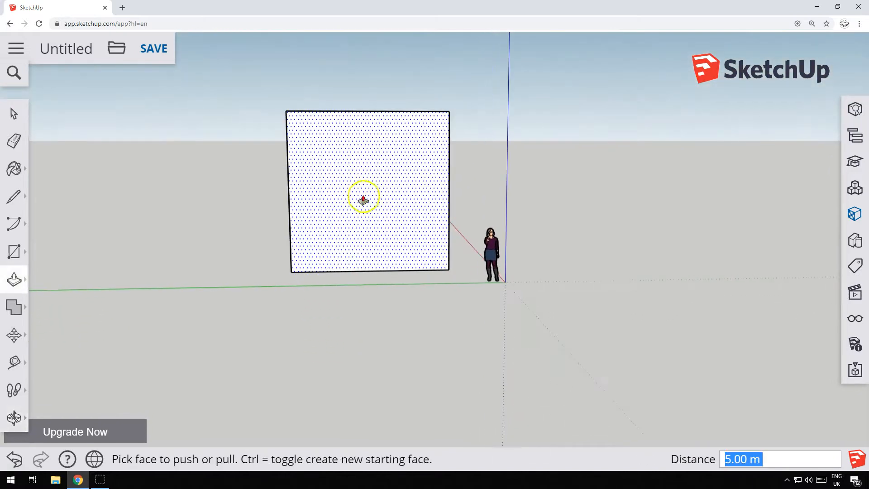
scroll(377, 95, up, 2)
scroll(377, 96, up, 2)
scroll(372, 90, down, 1)
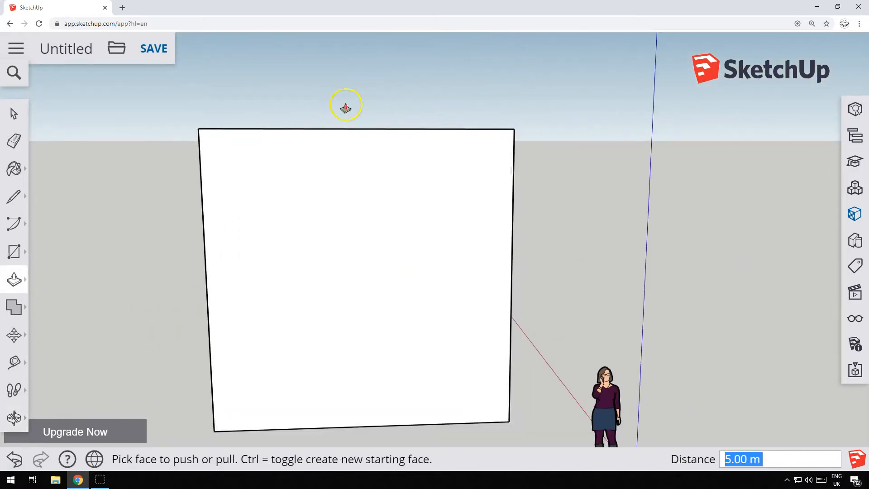
click(18, 195)
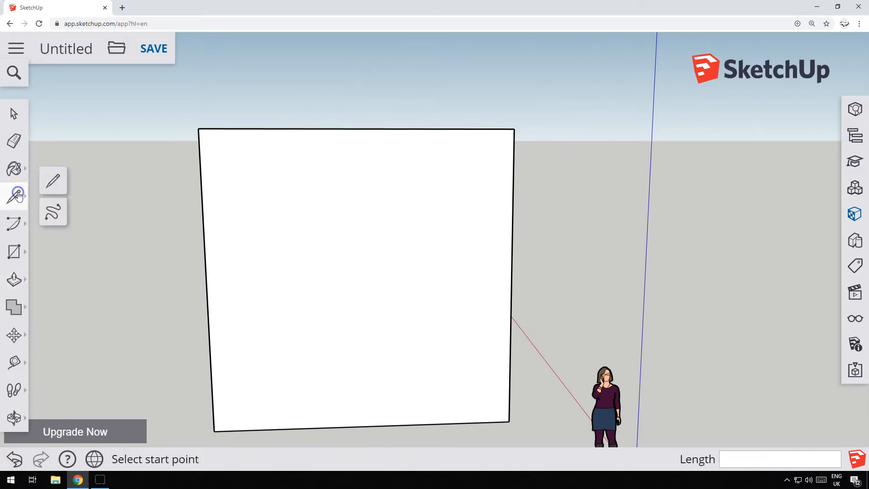
click(49, 186)
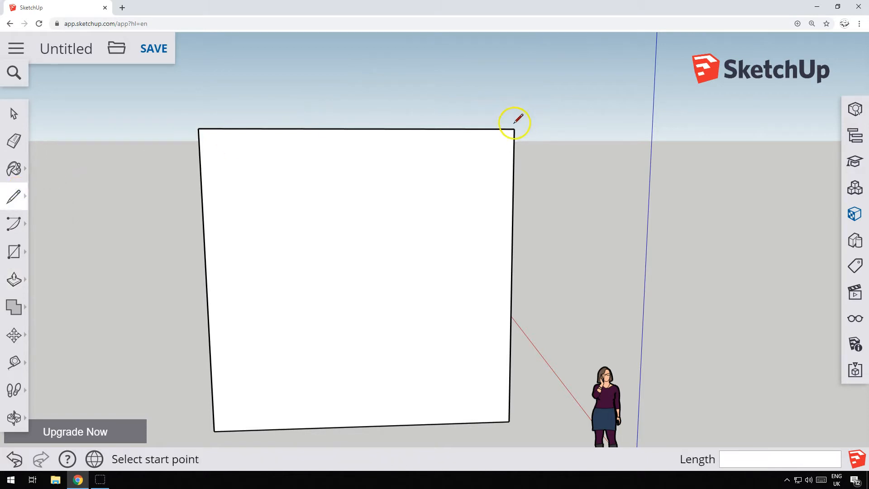
middle_drag(543, 124, 503, 128)
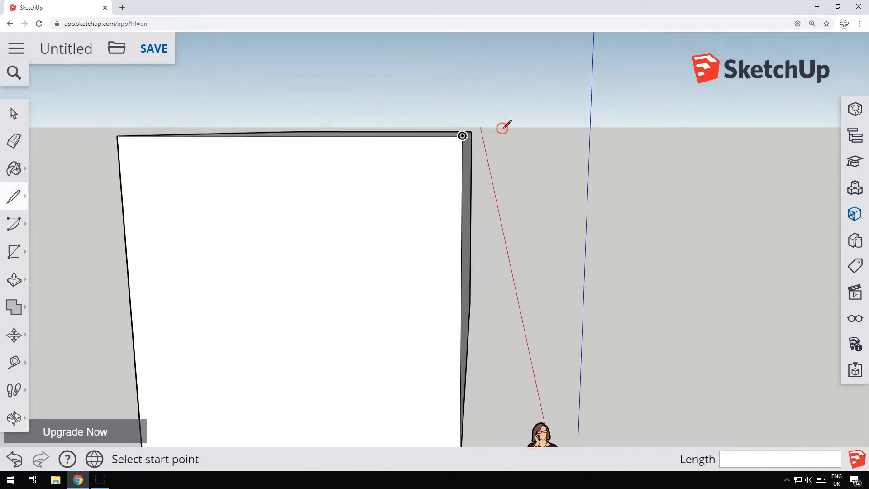
click(462, 136)
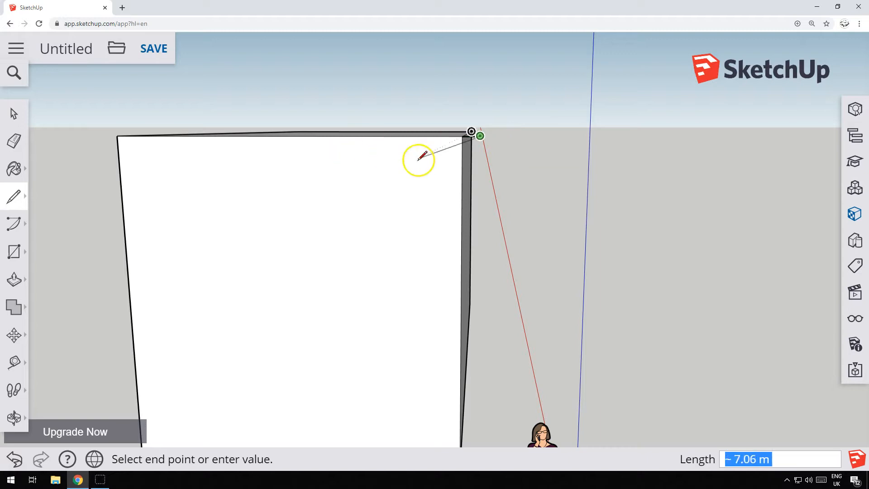
click(118, 136)
Step: Try to draw a 0.25 m line outward from the end face's other upper corner
middle_drag(161, 138, 129, 142)
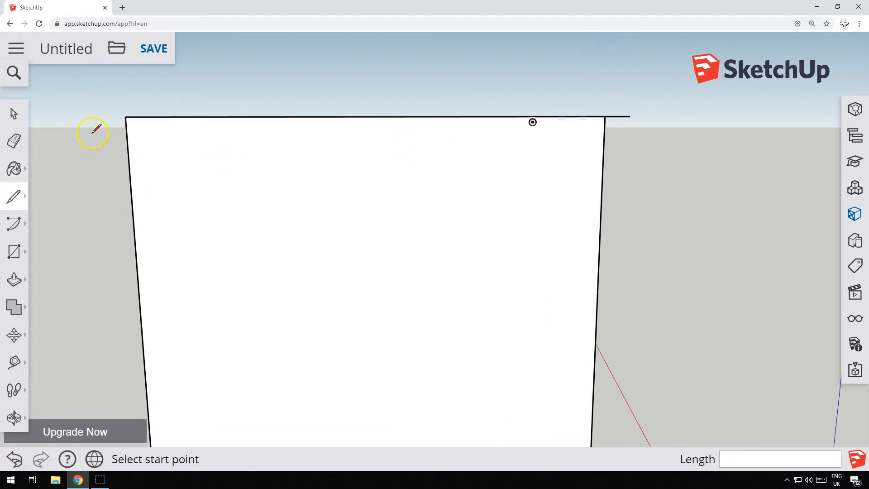
click(126, 117)
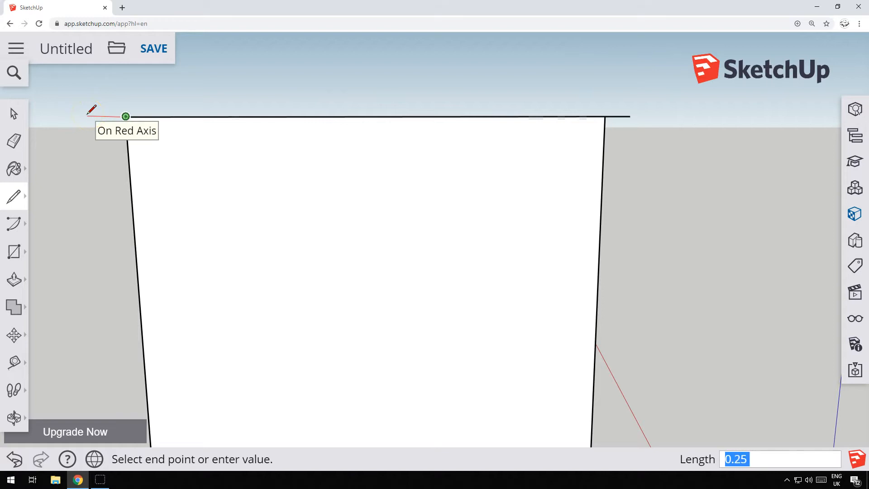
scroll(92, 110, down, 6)
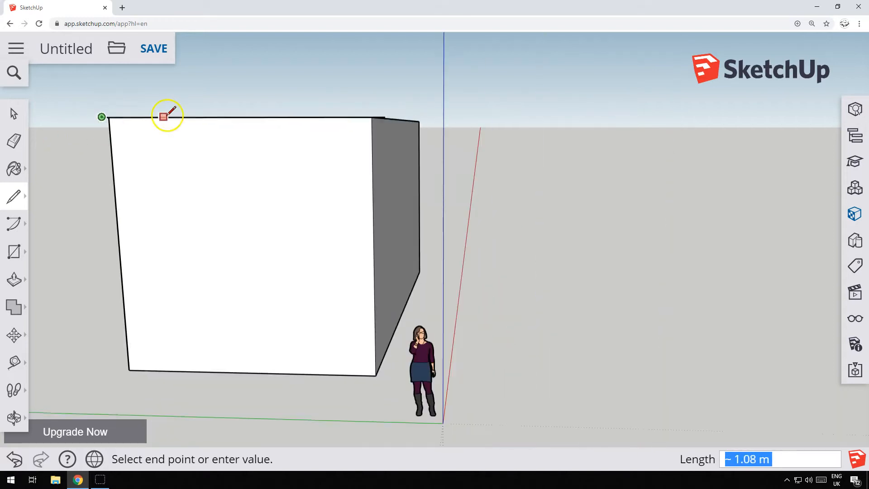
key(Escape)
scroll(120, 154, up, 1)
middle_drag(53, 140, 139, 141)
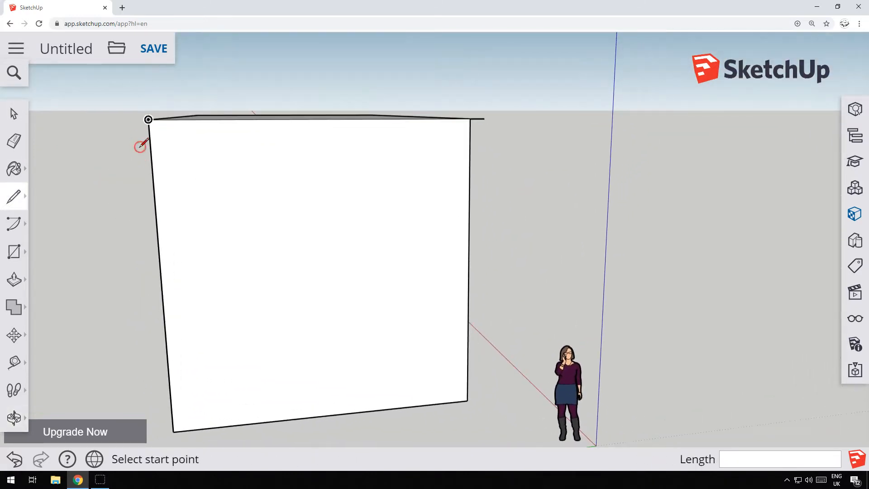
click(149, 119)
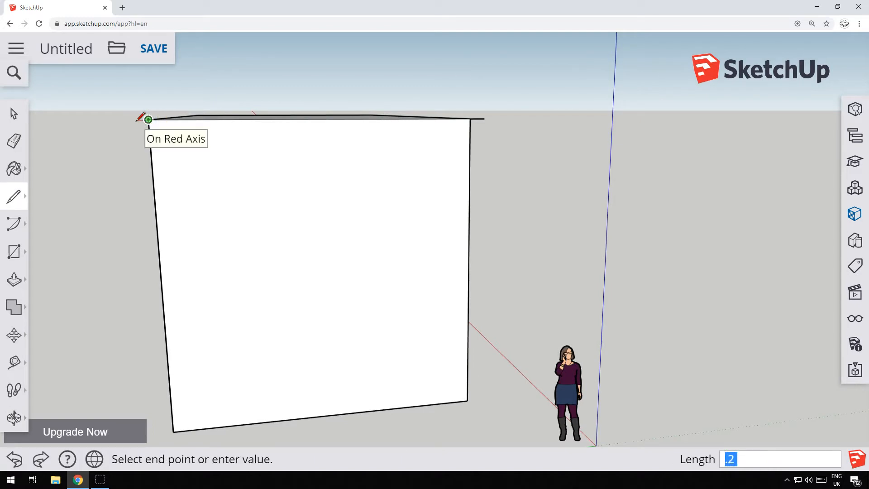
scroll(141, 119, up, 5)
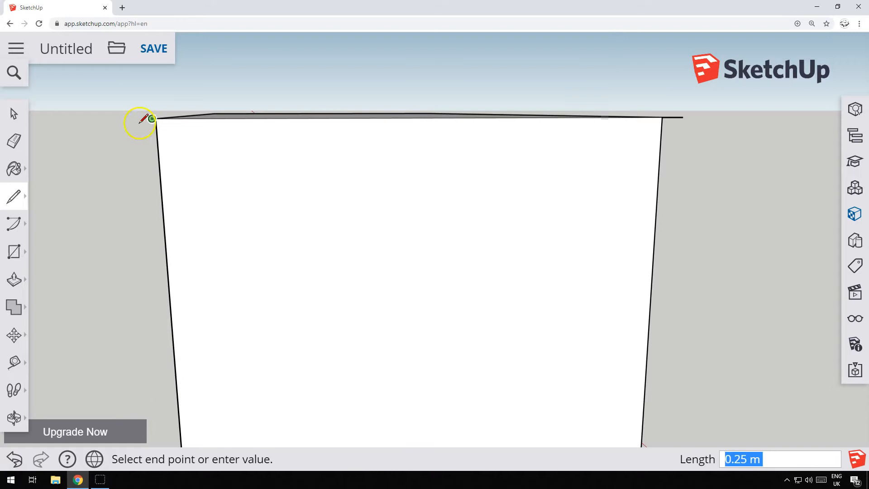
middle_drag(140, 130, 203, 196)
click(252, 160)
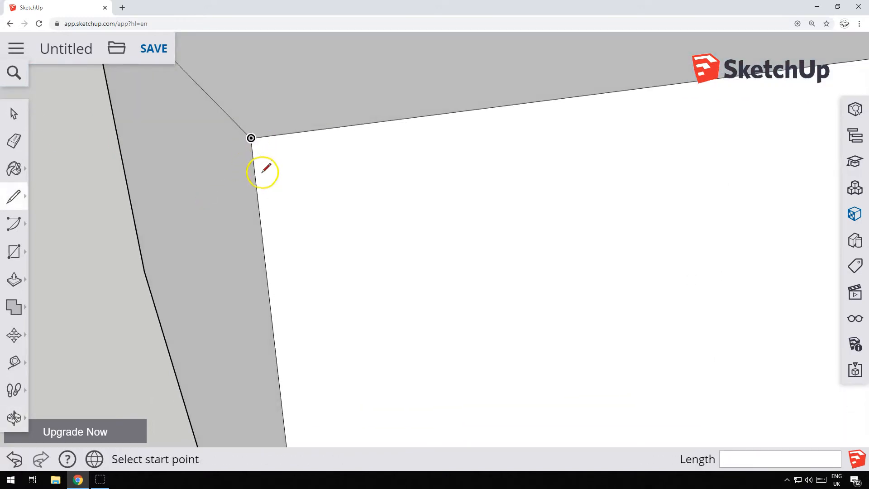
Step: Draw a 0.25 m line outward from the end face's other upper corner, continuing its top edge along the green axis
click(250, 137)
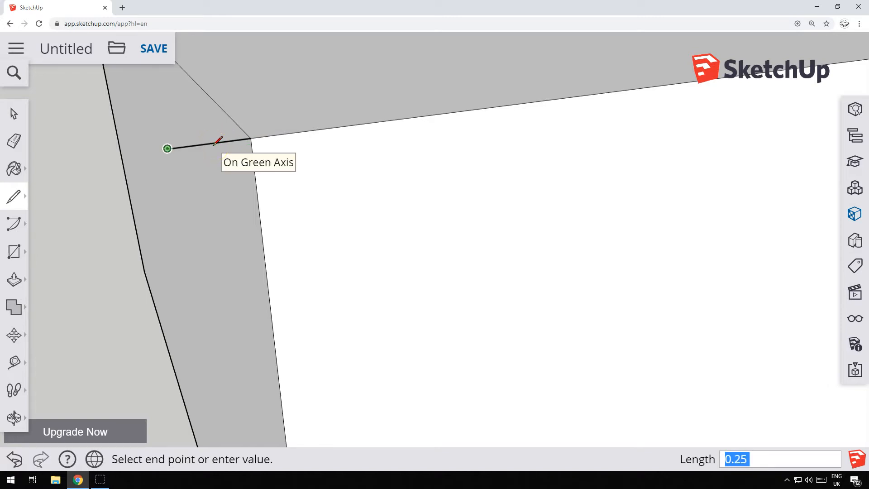
scroll(218, 141, down, 6)
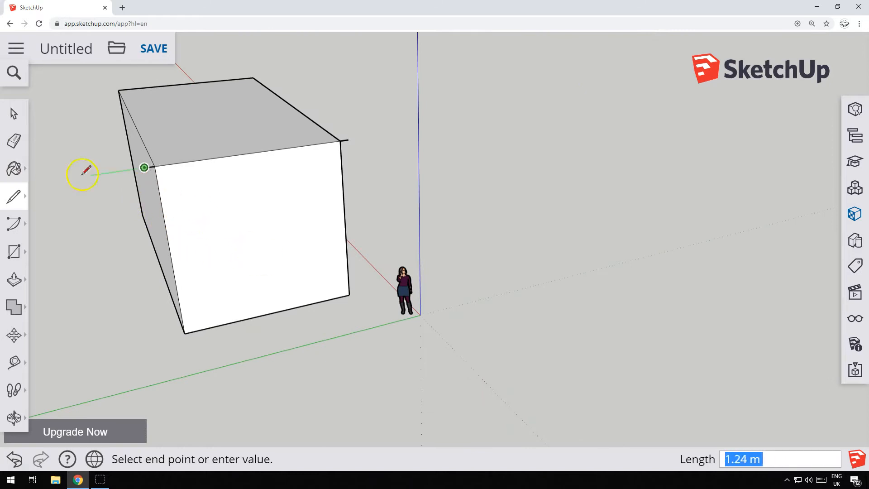
scroll(96, 156, up, 2)
scroll(93, 159, up, 2)
middle_drag(138, 239, 95, 210)
key(Escape)
scroll(142, 171, down, 4)
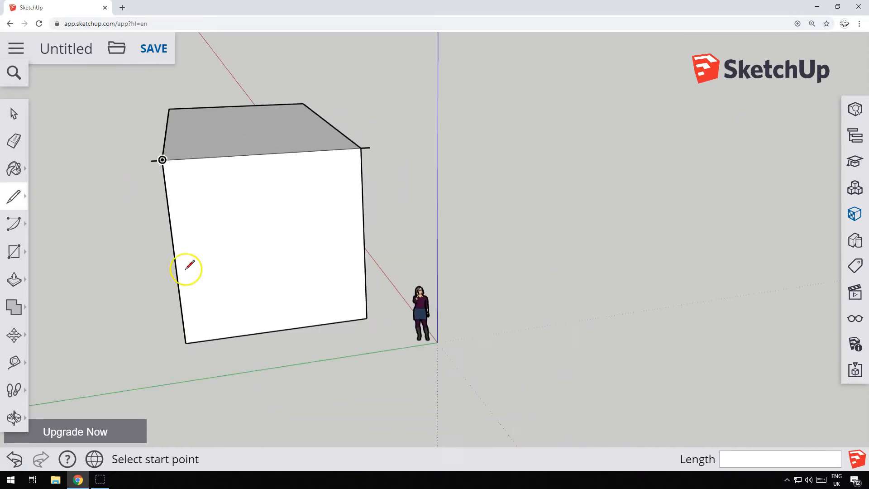
Step: Draw a gable with sides about 3.40 m long from the overhang ends to a peak above the top-edge midpoint, and erase its centre line
mouse_move(116, 218)
middle_down()
mouse_move(78, 211)
mouse_move(67, 169)
middle_up()
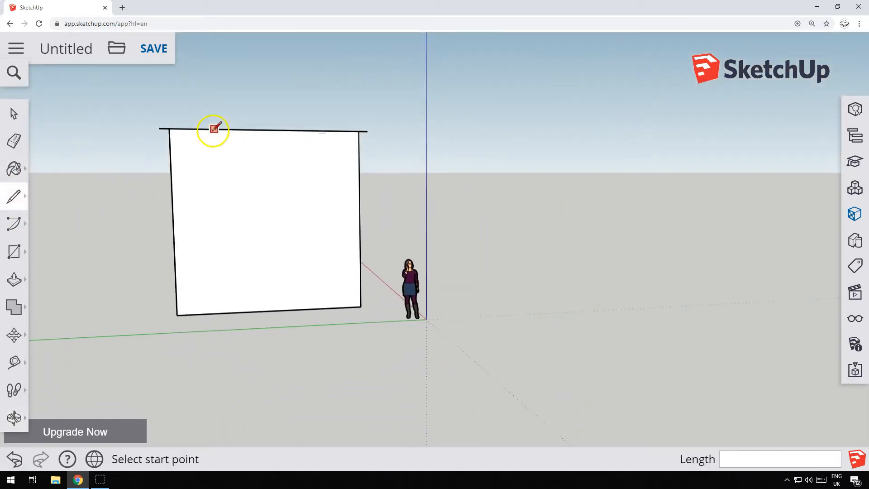
click(266, 130)
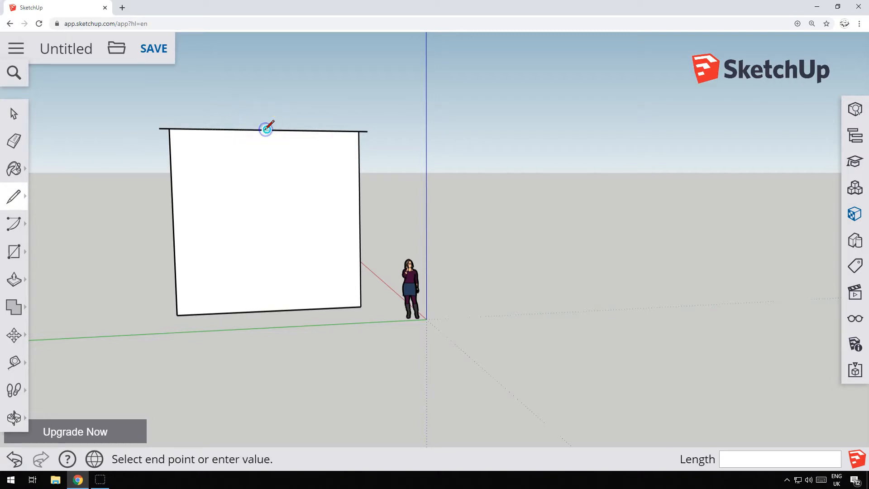
click(265, 54)
click(157, 130)
click(265, 55)
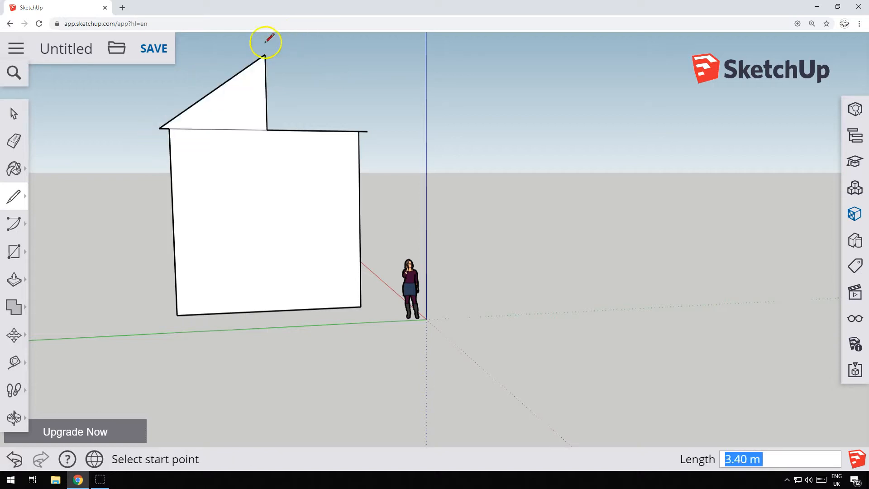
click(368, 131)
click(14, 140)
click(265, 109)
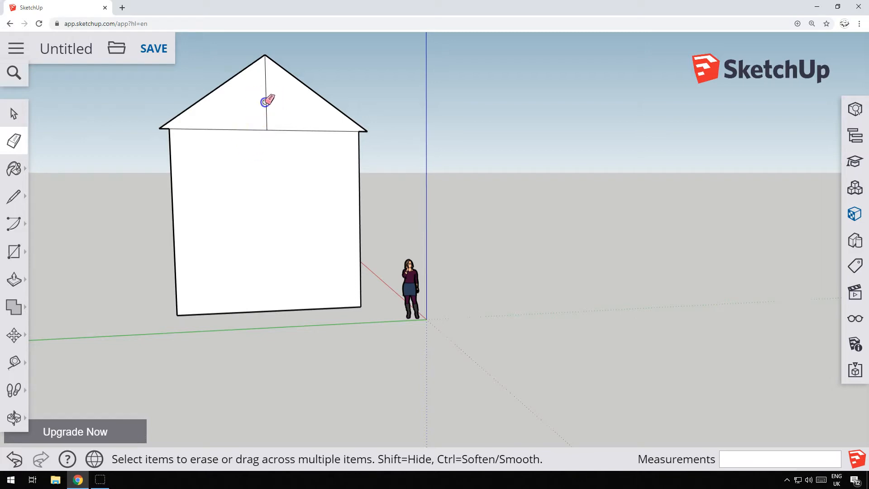
Step: Push/Pull the triangular gable face 10 m along the block to the house's far end to form the roof
mouse_move(371, 63)
middle_down()
mouse_move(316, 86)
mouse_move(116, 113)
mouse_move(551, 154)
mouse_move(402, 186)
mouse_move(217, 175)
mouse_move(252, 166)
middle_up()
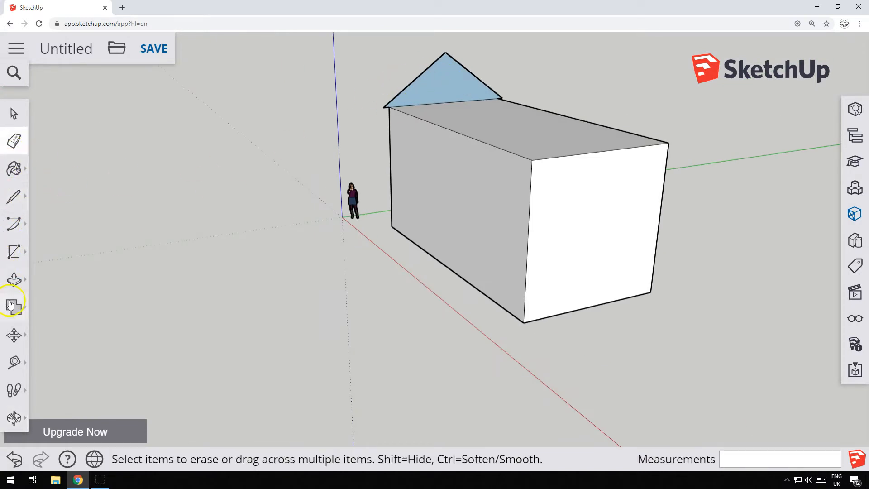
click(13, 279)
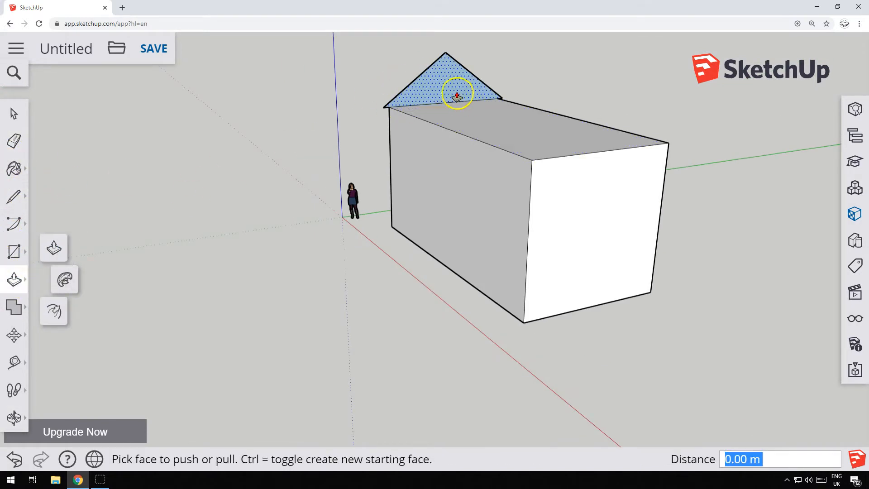
click(553, 162)
Step: Close the open front of the roof with a 5.50 m line between the two overhang tips
middle_drag(312, 122, 517, 135)
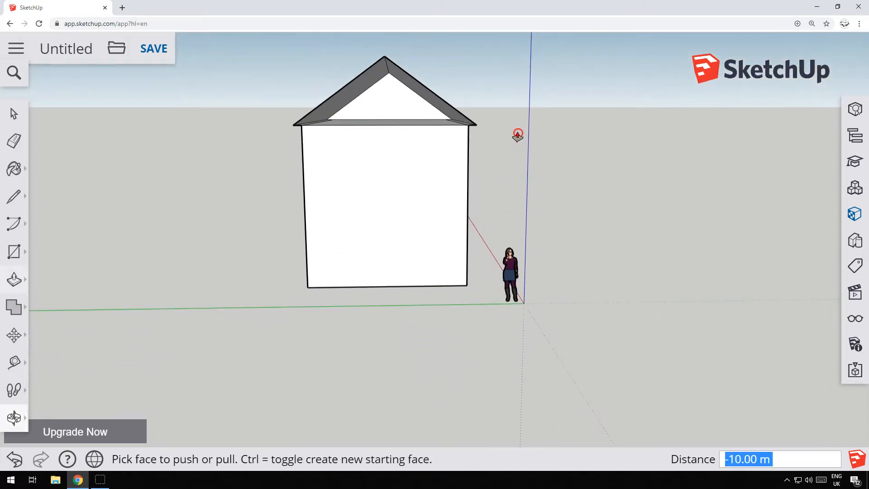
click(13, 195)
click(293, 125)
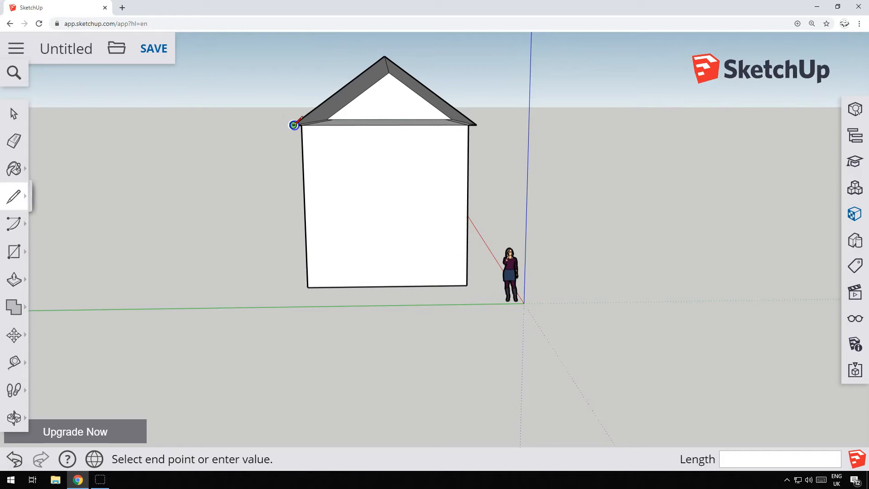
click(476, 124)
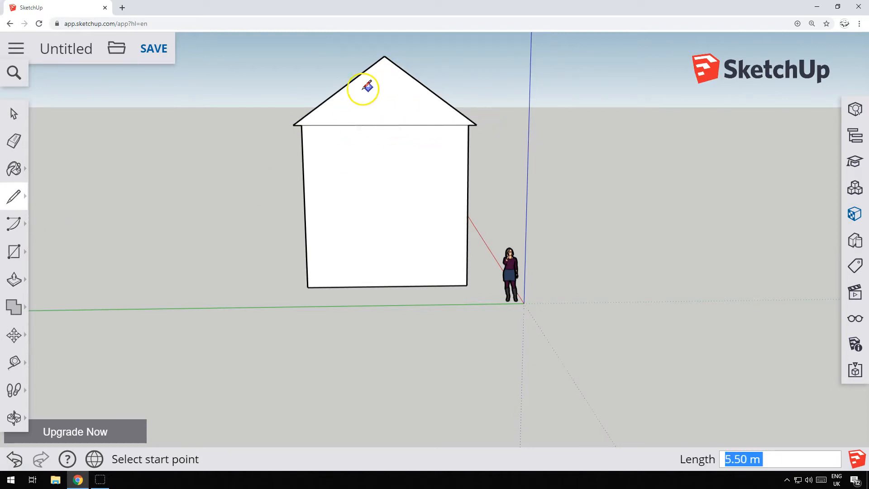
Step: Draw a horizontal line about 0.86 m long across the front gable just below its peak as the chimney's base
scroll(200, 101, up, 2)
middle_drag(201, 101, 228, 324)
key(l)
middle_drag(382, 316, 463, 225)
click(15, 195)
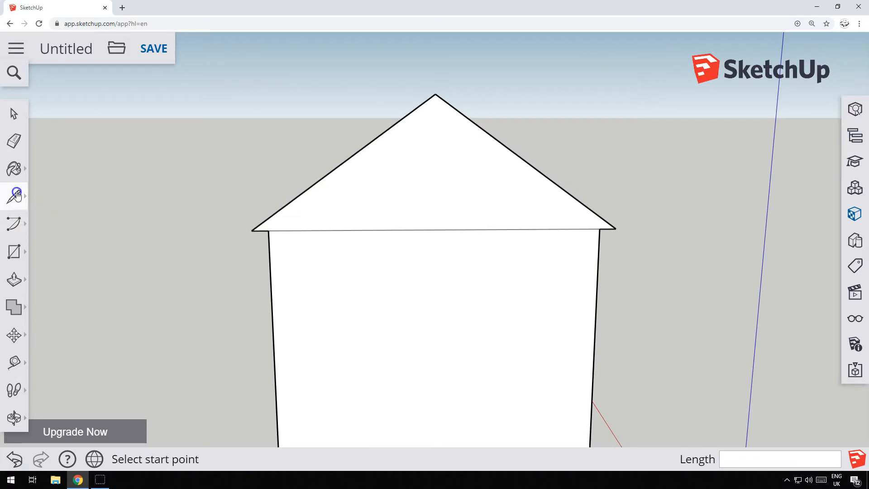
click(406, 115)
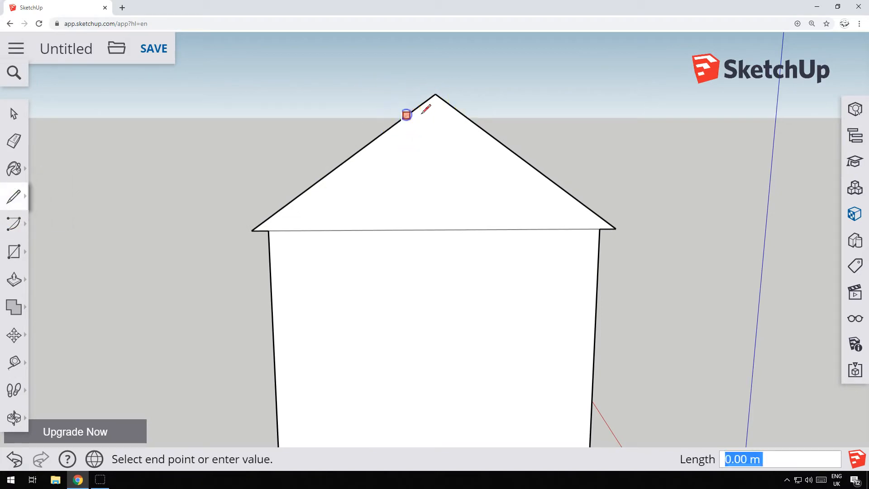
click(463, 112)
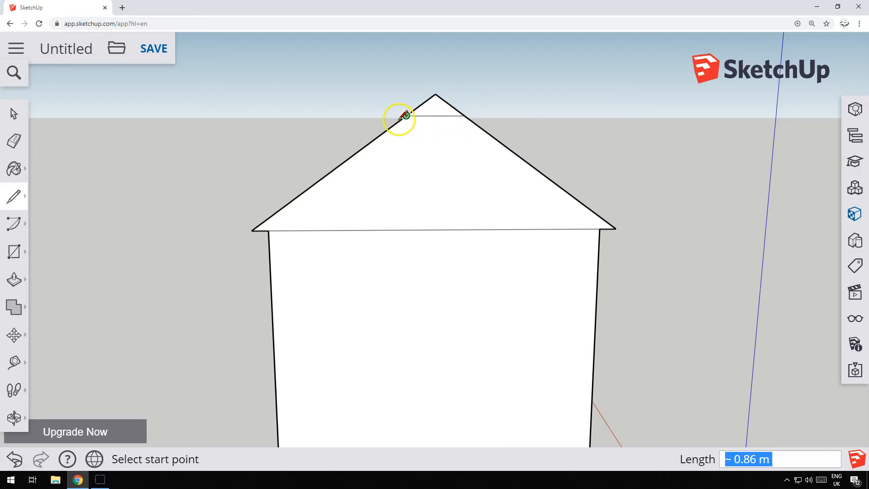
Step: Outline the chimney profile with verticals about 0.31 m tall from the base line's ends, joined to the peak by horizontal lines
click(436, 93)
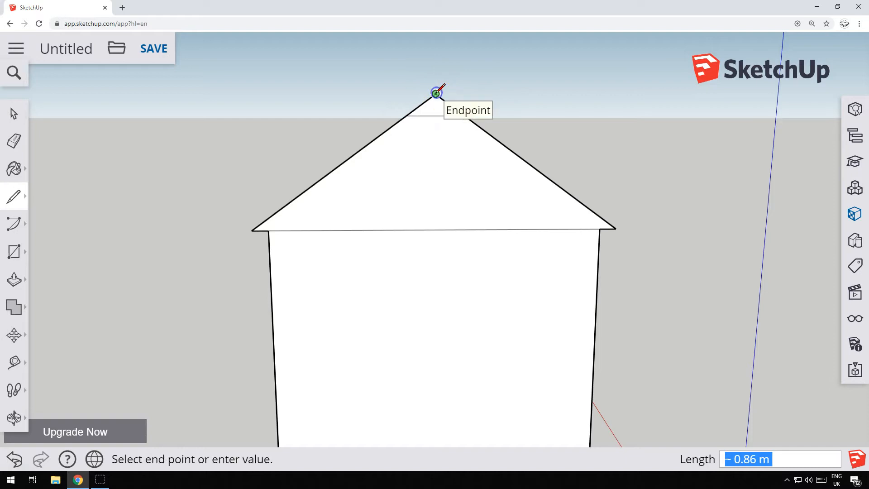
click(465, 93)
click(463, 116)
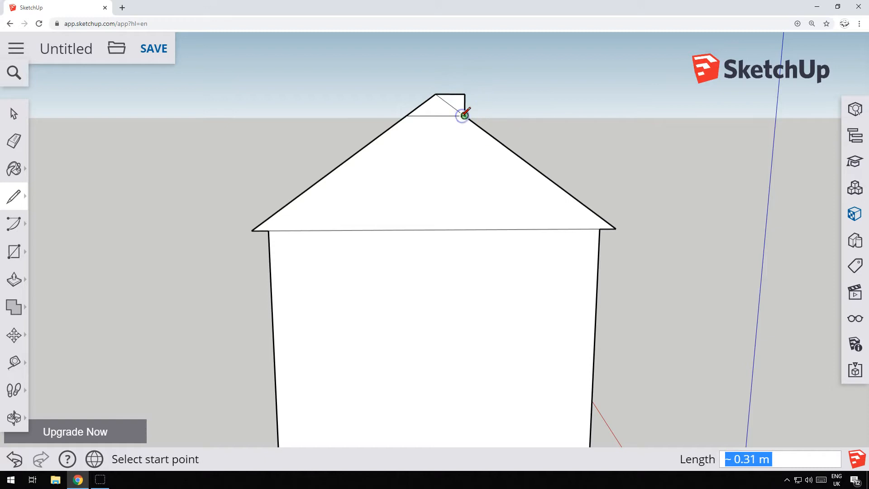
click(406, 115)
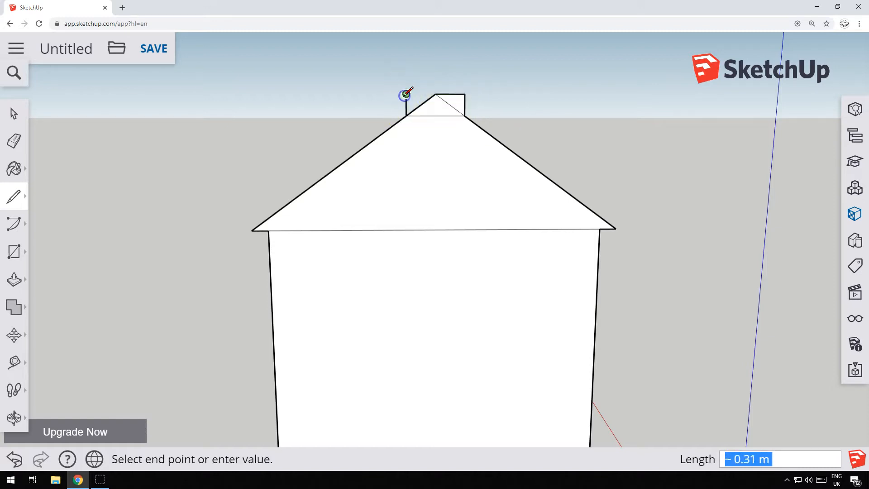
click(435, 93)
Step: Push/Pull both halves of the chimney profile along the ridge, and set one half of the front face back 0.64 m
middle_drag(311, 122, 177, 128)
middle_drag(279, 128, 20, 143)
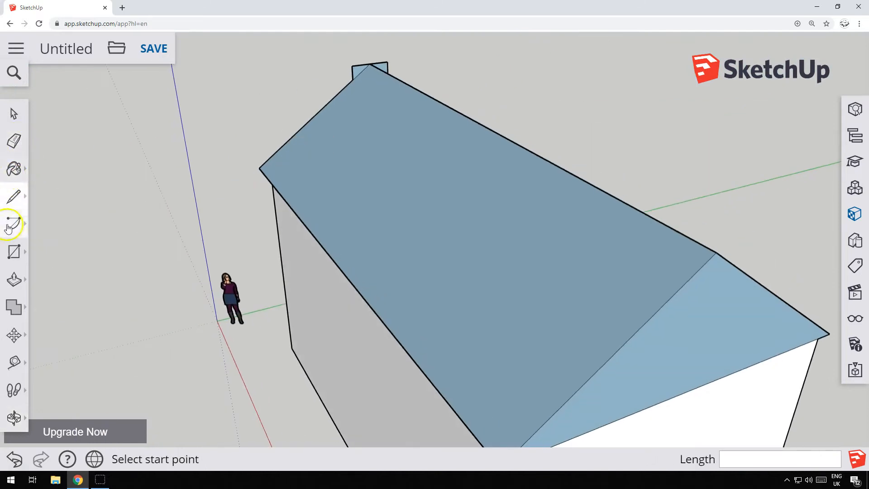
click(14, 279)
drag(357, 73, 386, 97)
drag(382, 67, 388, 83)
middle_drag(210, 61, 454, 229)
drag(388, 197, 386, 183)
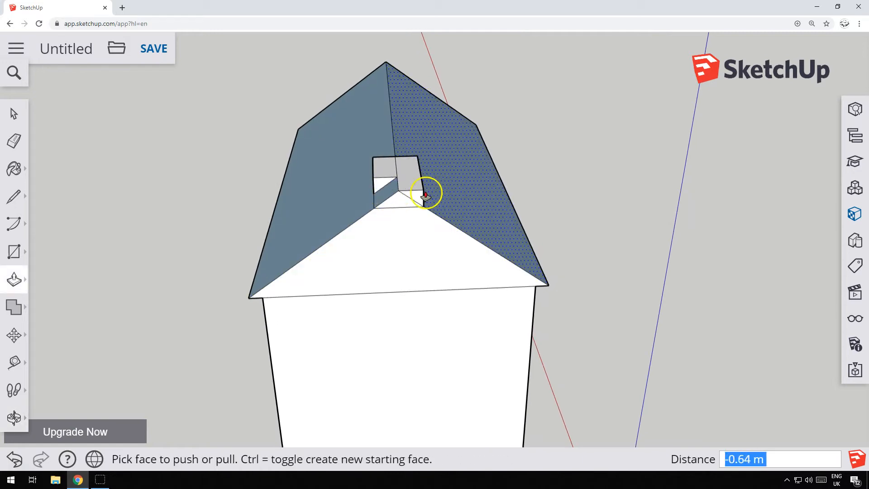
click(386, 185)
click(381, 185)
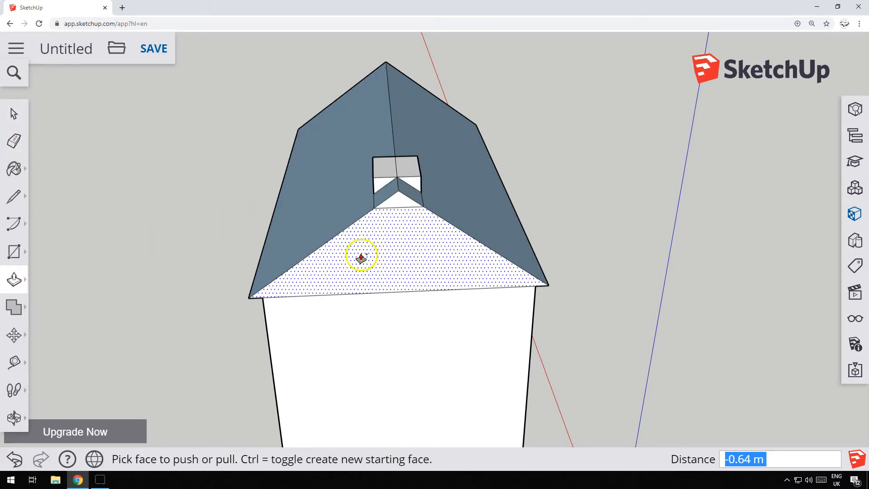
key(ctrl+z)
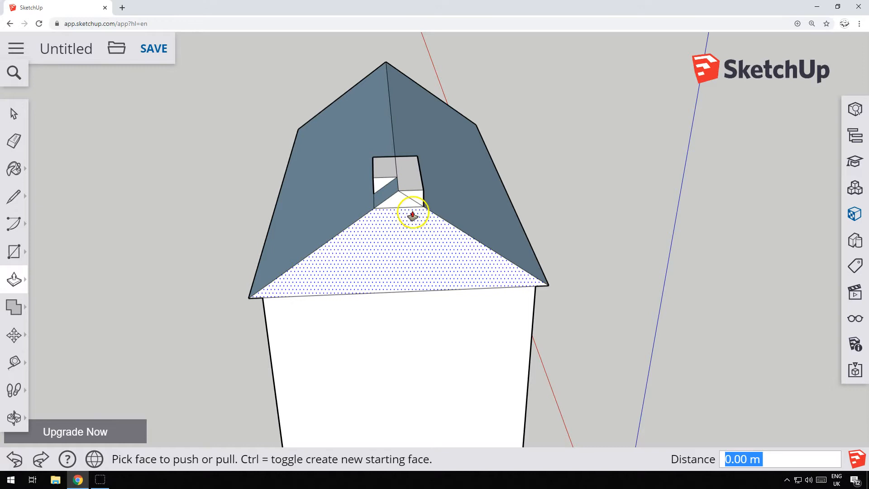
Step: Push the chimney's other front half back 0.64 m to match, and erase the leftover lines on the chimney top, gable and roof
click(414, 198)
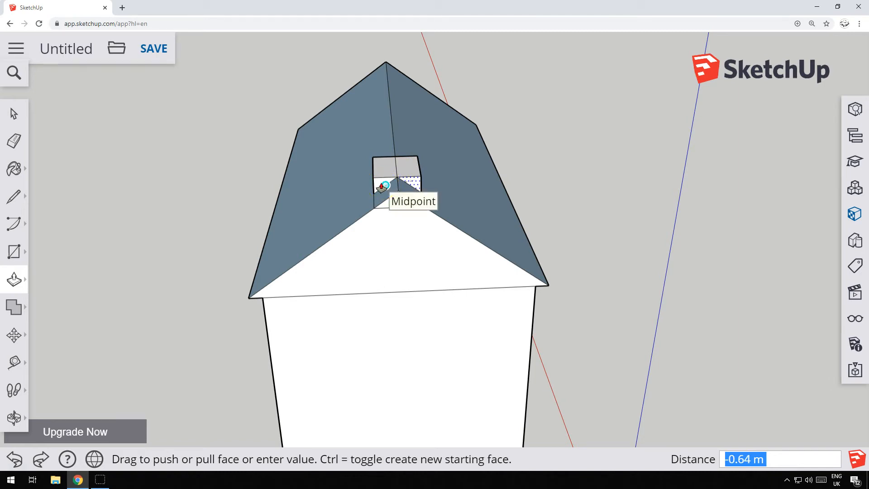
click(382, 186)
scroll(398, 173, up, 4)
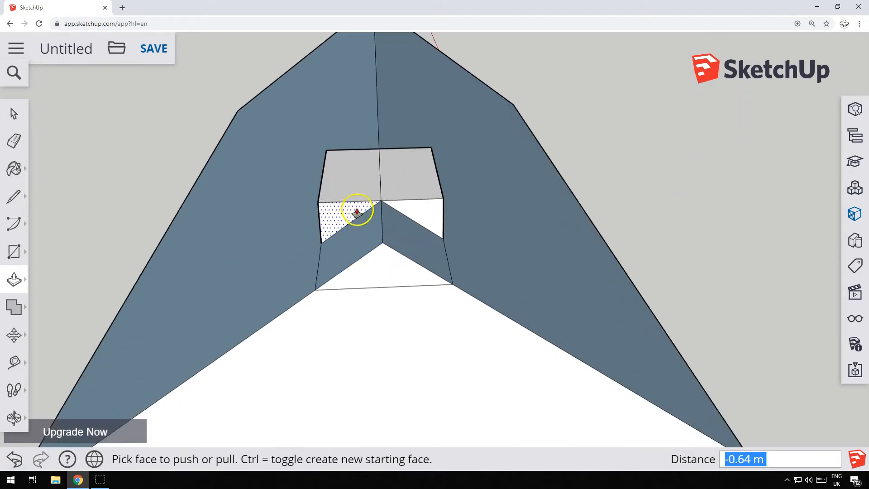
click(14, 141)
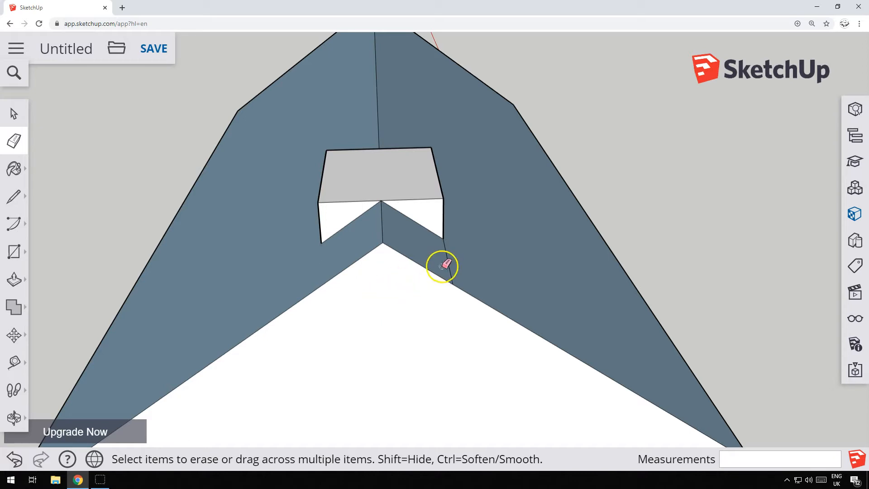
Step: Push/Pull the chimney's top face upward to make it taller, and erase the vertical seam dividing its front face
click(14, 280)
drag(376, 185, 345, 130)
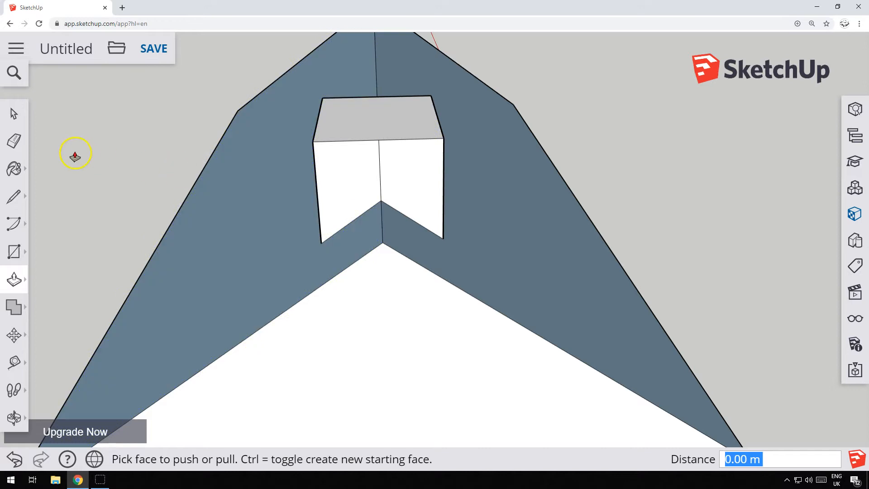
click(13, 141)
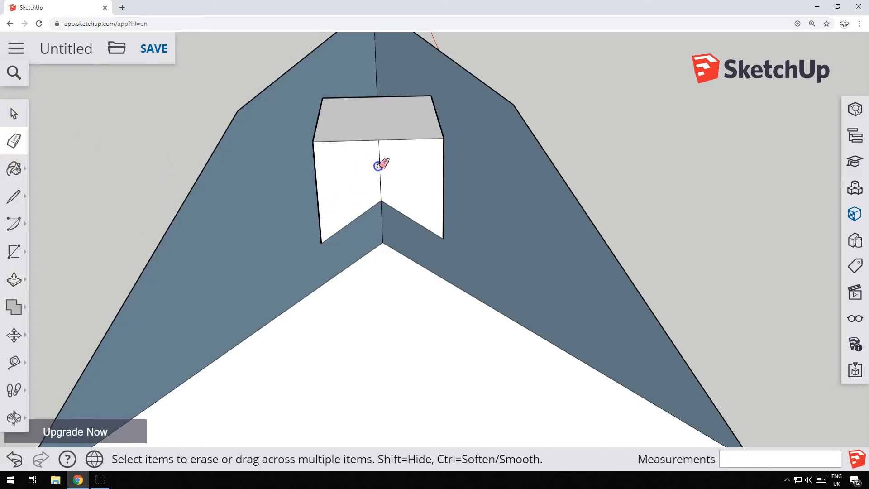
click(381, 169)
mouse_move(572, 146)
middle_down()
mouse_move(361, 152)
mouse_move(539, 134)
mouse_move(227, 143)
middle_up()
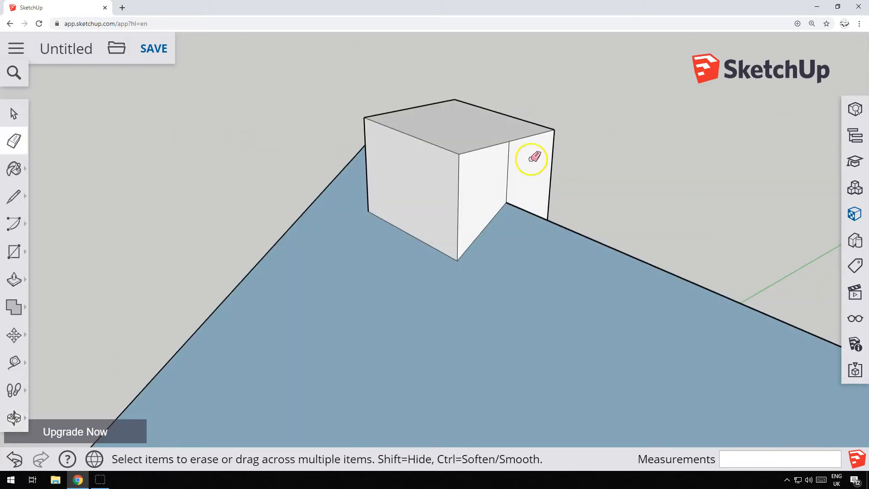
Step: Draw two diagonal lines joining the opposite corners of the chimney's top face
mouse_move(510, 163)
middle_down()
mouse_move(435, 47)
mouse_move(458, 124)
mouse_move(382, 305)
mouse_move(689, 322)
middle_up()
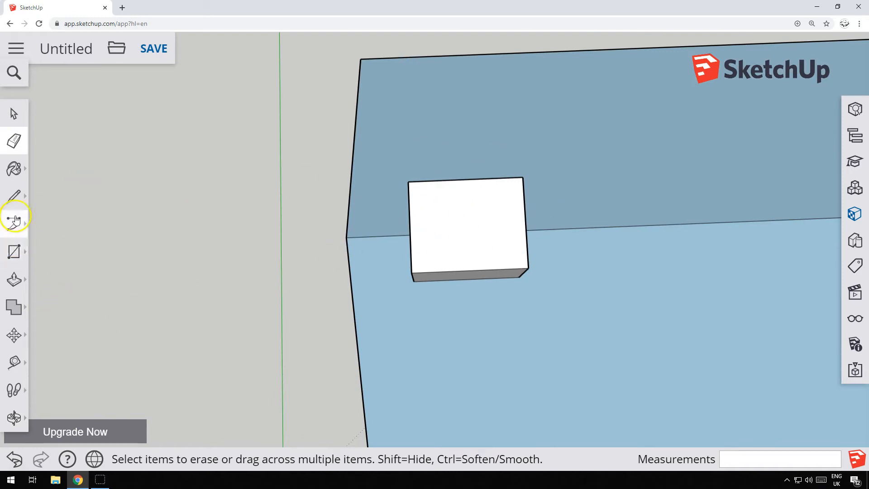
click(22, 253)
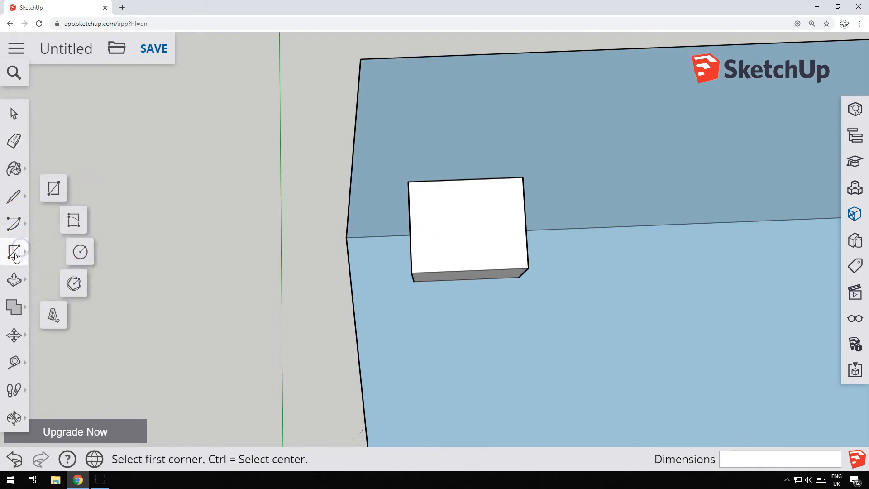
click(85, 254)
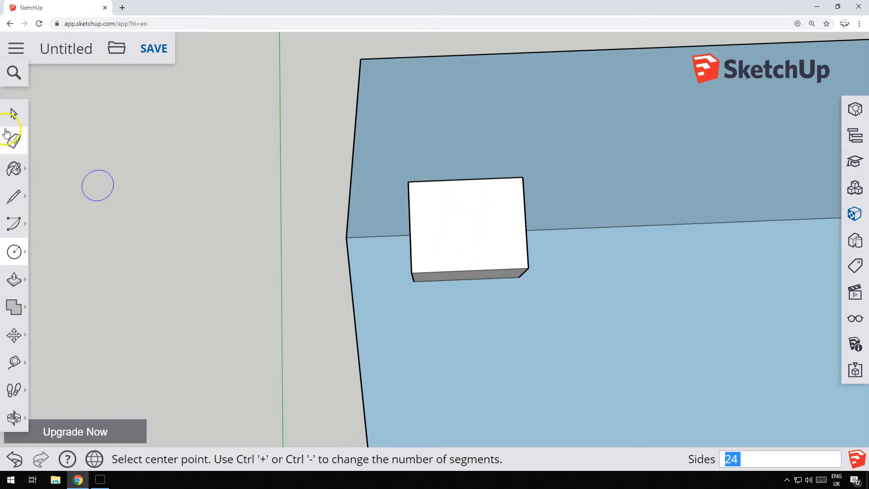
click(15, 195)
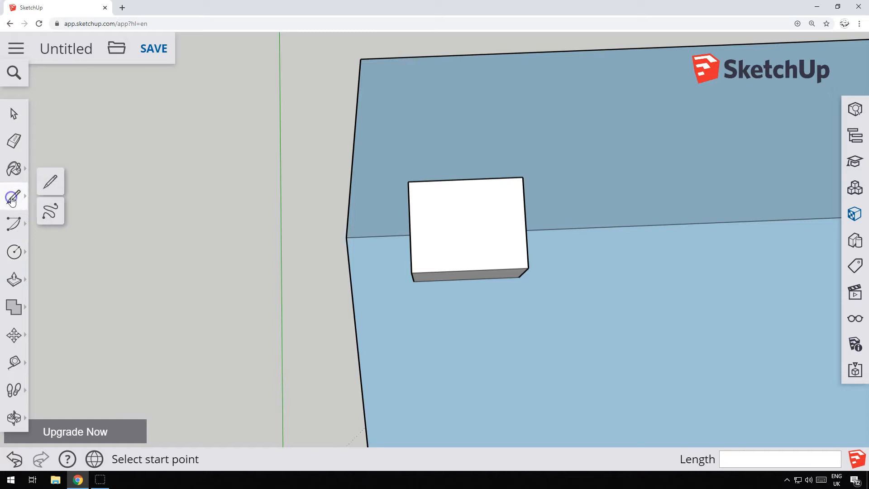
click(408, 181)
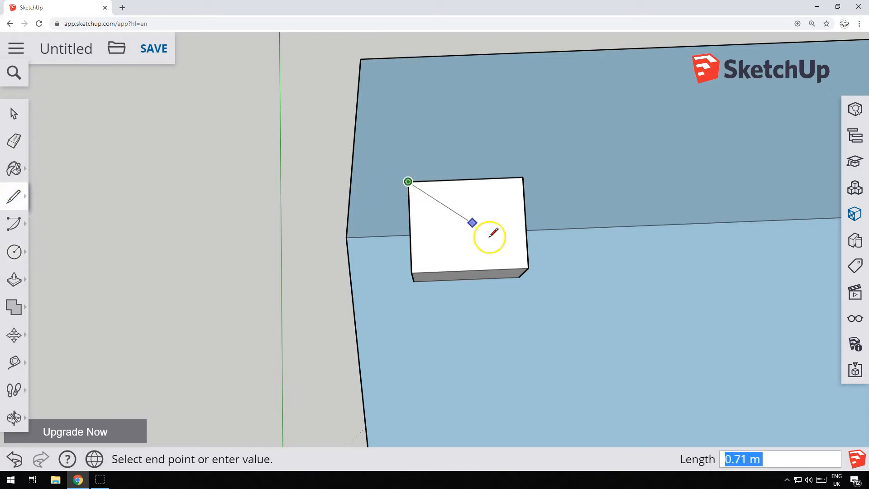
click(528, 268)
click(411, 272)
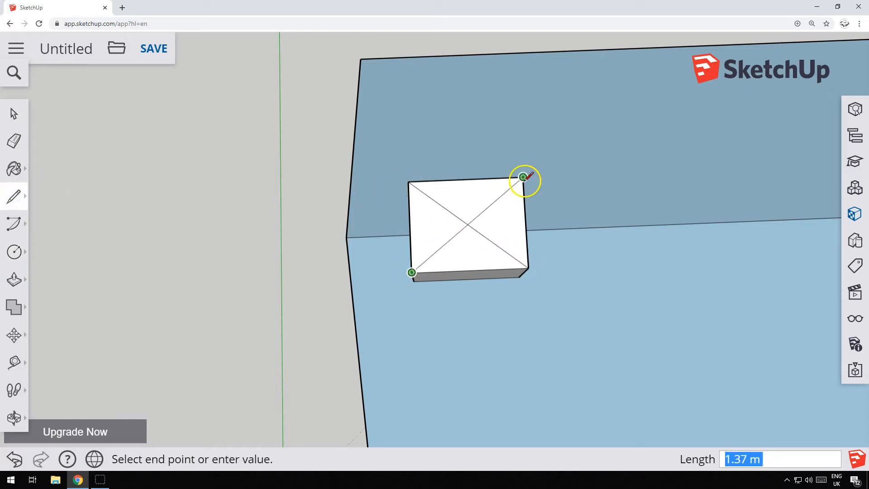
click(523, 177)
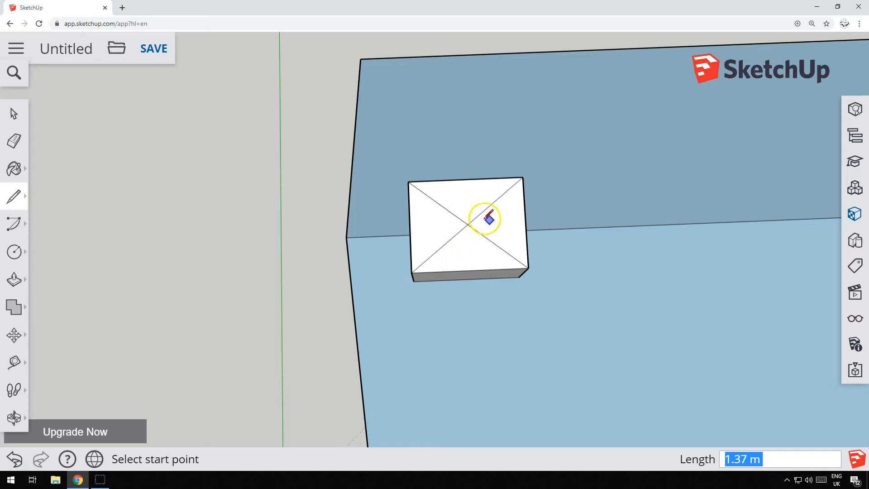
Step: Draw a circle of about 0.33 m radius centred on the diagonals' crossing, and erase the diagonals from the chimney top
key(c)
click(468, 224)
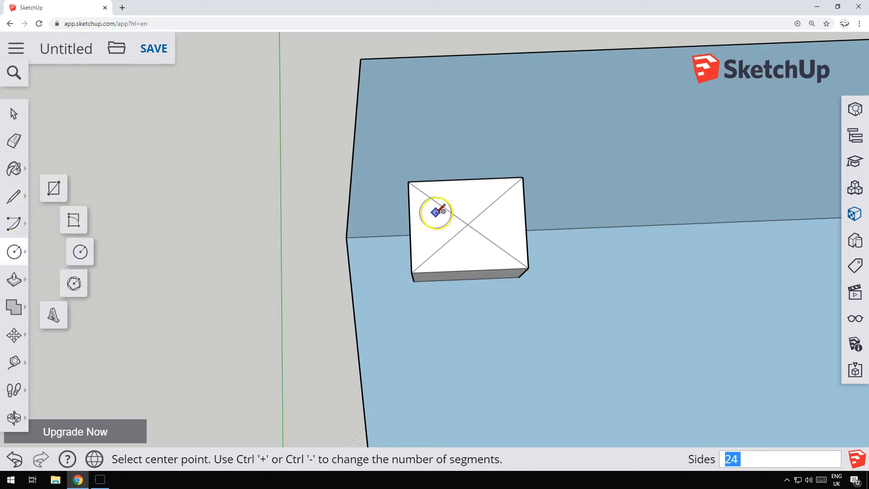
click(504, 222)
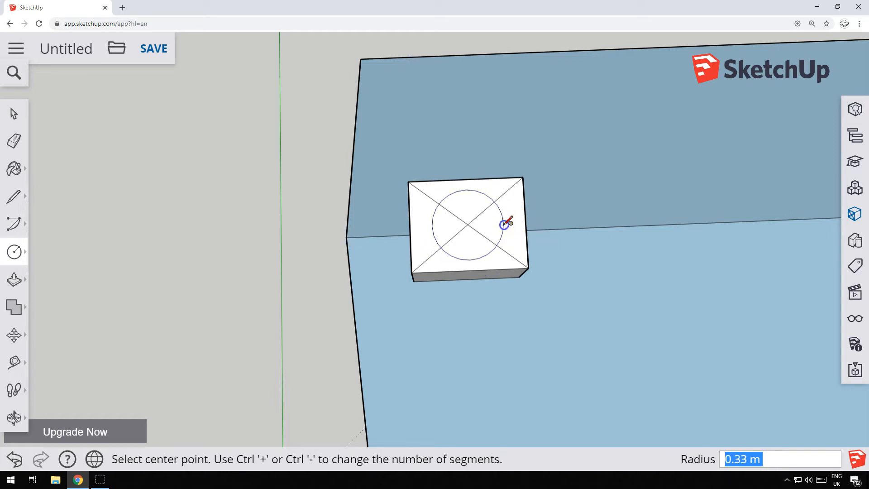
click(13, 140)
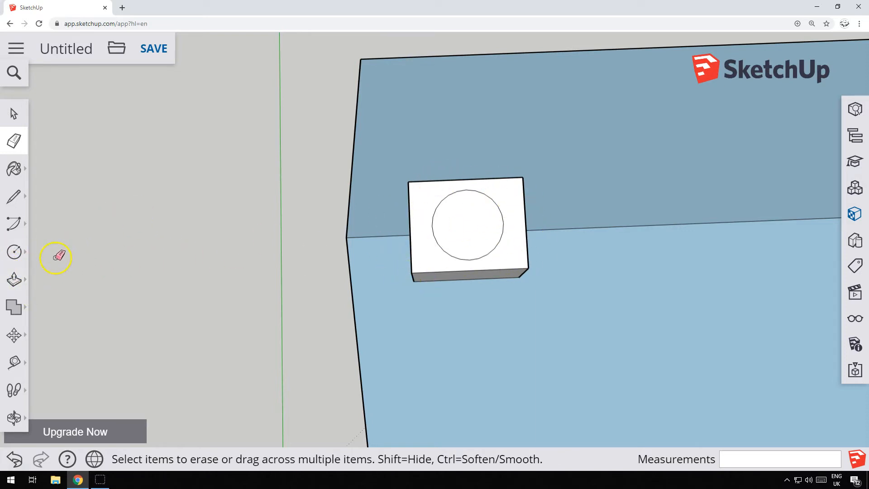
Step: Offset the circle on the chimney top inward by about 0.06 m to form a ring
click(15, 252)
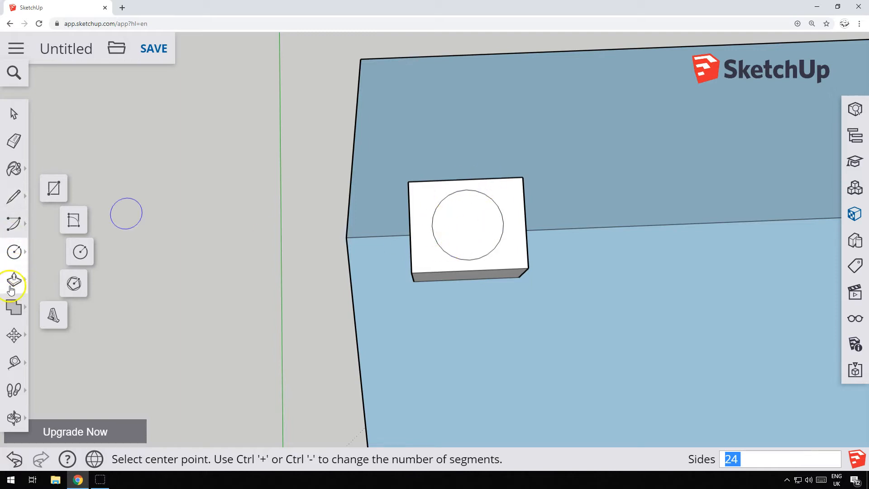
click(13, 305)
click(11, 282)
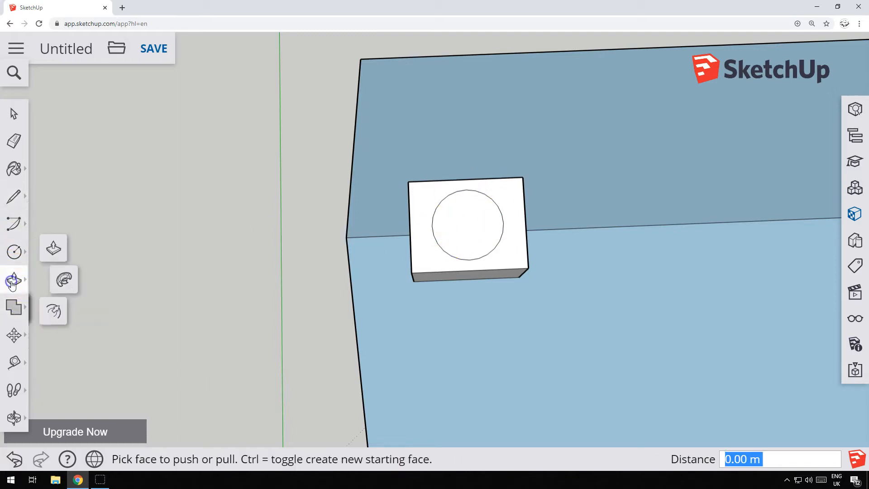
click(50, 313)
click(467, 227)
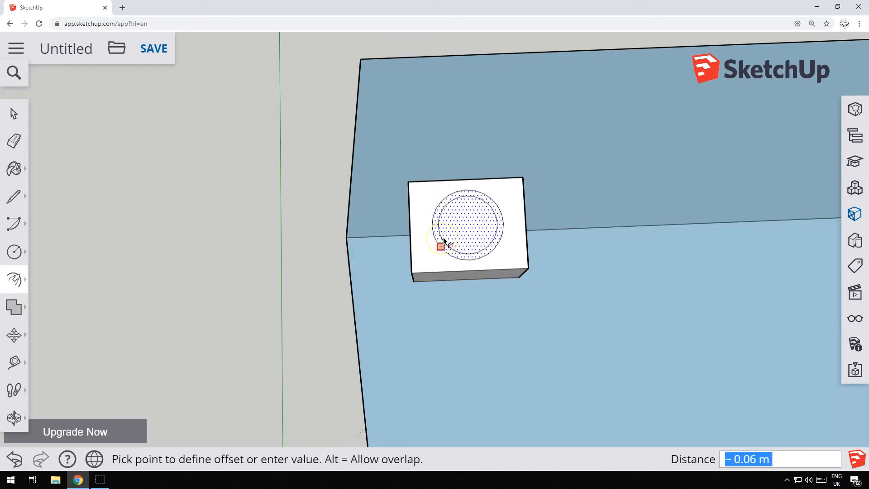
click(444, 238)
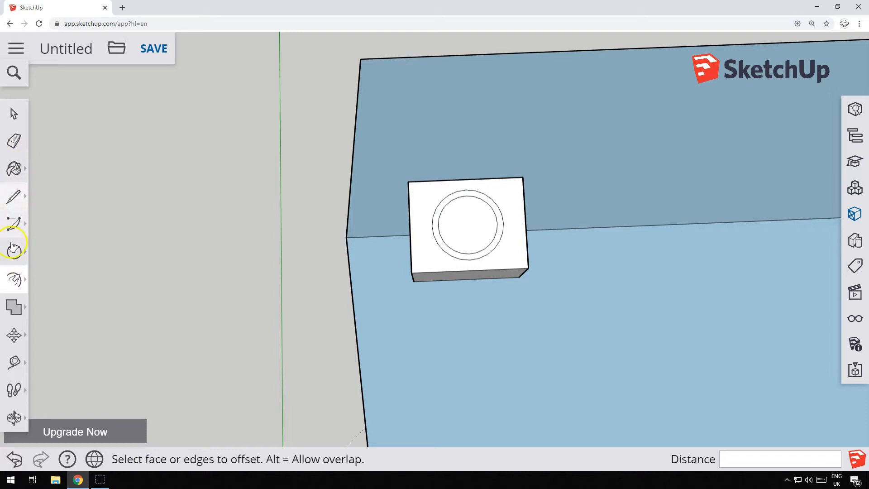
Step: Push/Pull the ring on the chimney top upward about 0.79 m to form a hollow chimney pot
click(12, 208)
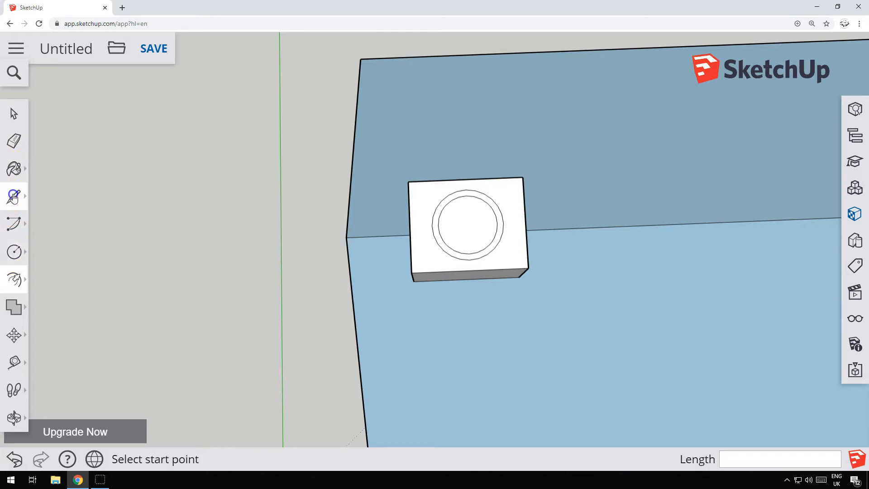
click(16, 225)
click(13, 250)
click(7, 256)
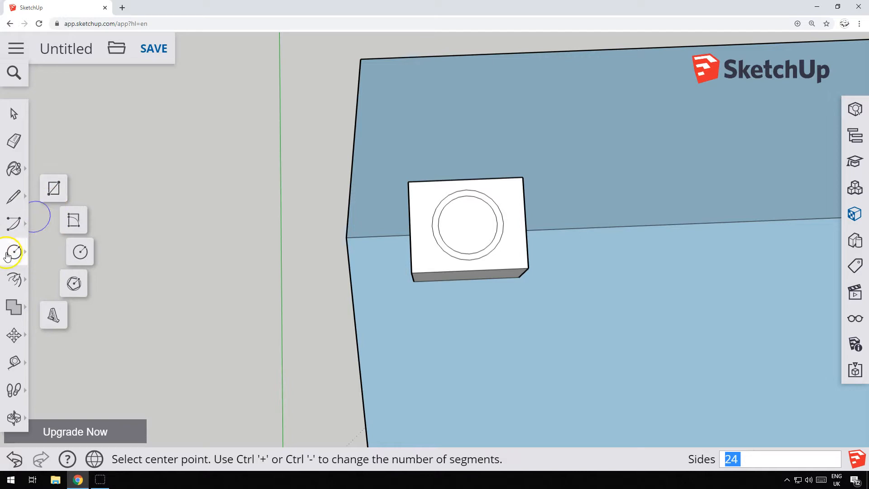
click(12, 280)
click(40, 269)
middle_drag(109, 248, 276, 117)
drag(423, 204, 429, 142)
scroll(246, 205, down, 1)
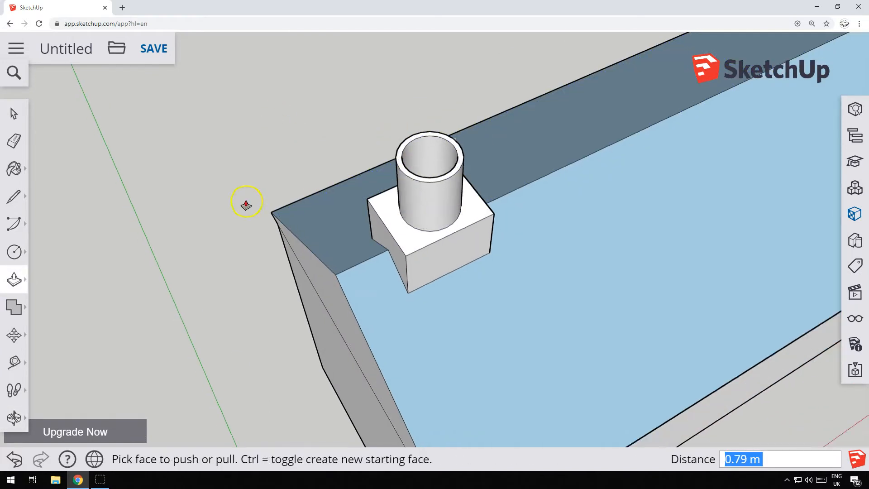
Step: Start the Paint tool and open the Brick, Cladding and Siding collection in the materials library
scroll(246, 204, down, 4)
middle_drag(215, 244, 265, 207)
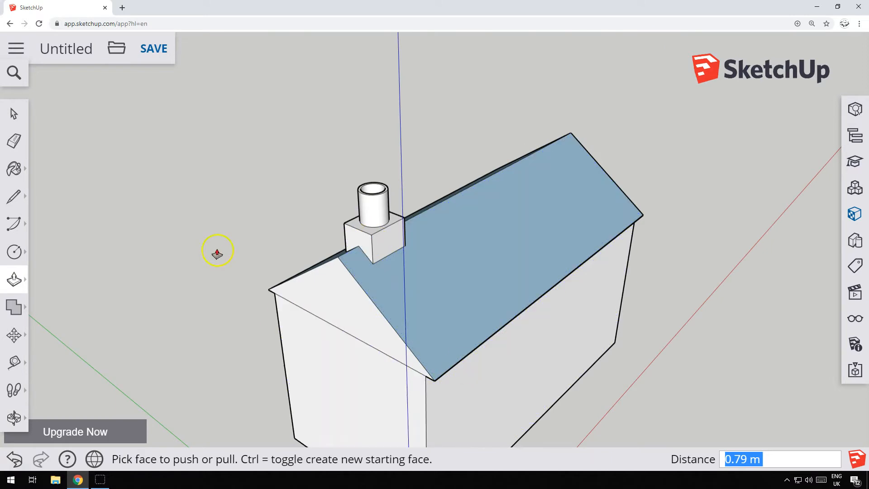
scroll(297, 229, down, 2)
middle_drag(588, 251, 290, 227)
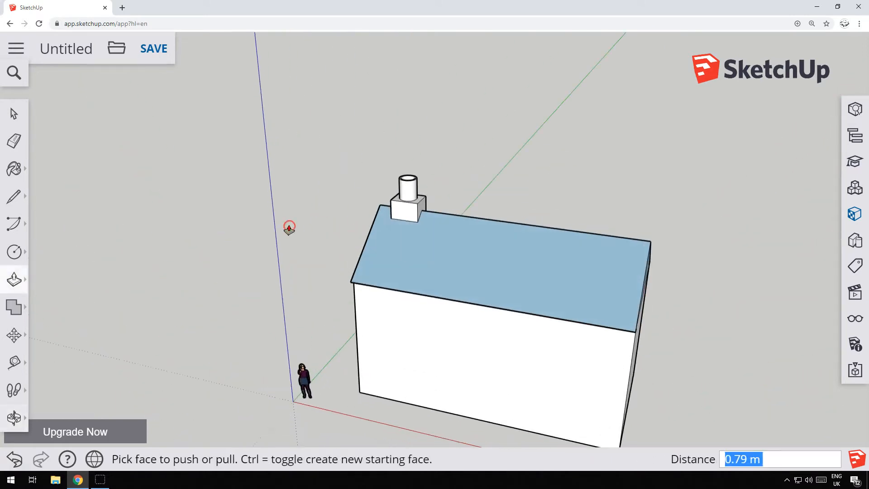
scroll(286, 224, down, 2)
scroll(656, 374, up, 2)
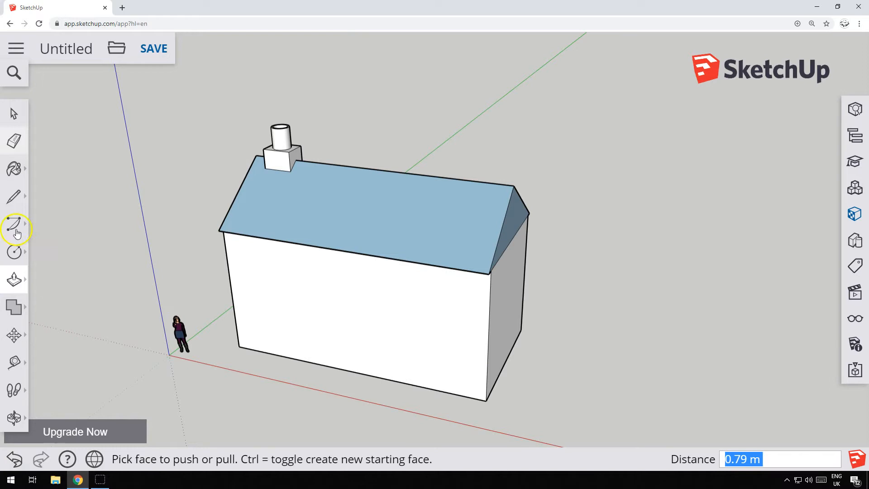
click(14, 170)
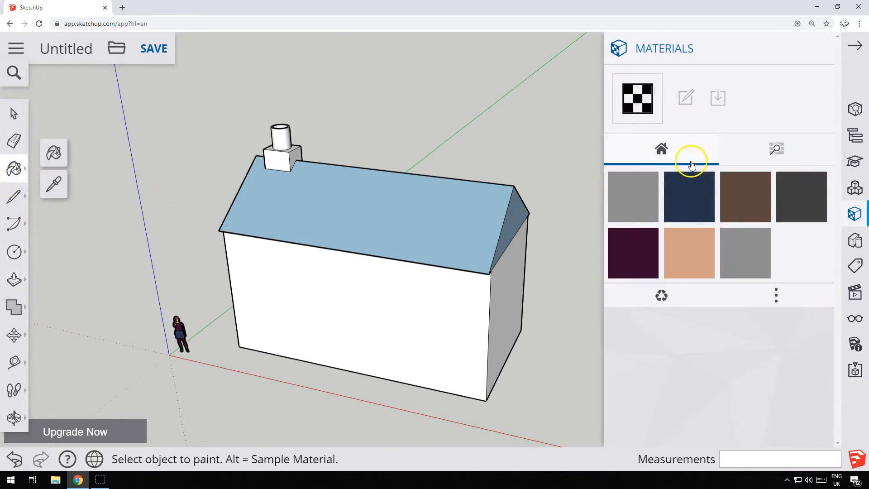
click(781, 152)
scroll(706, 299, down, 3)
scroll(718, 273, up, 3)
click(723, 269)
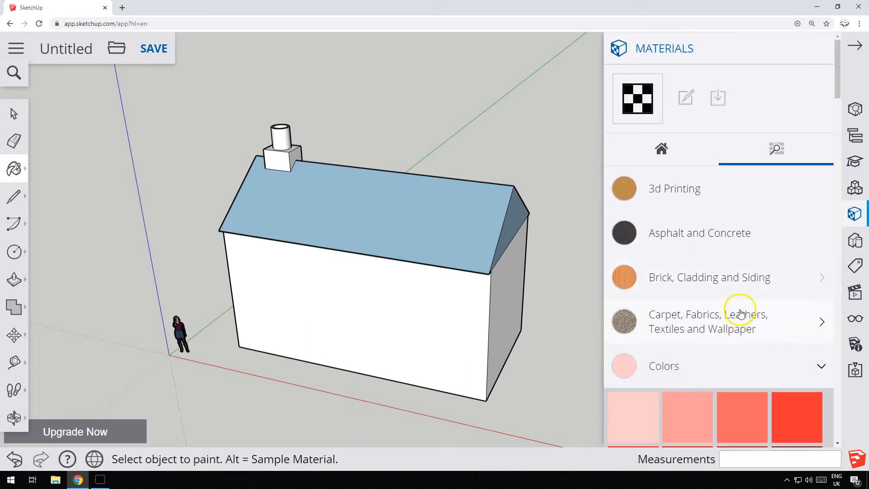
click(701, 281)
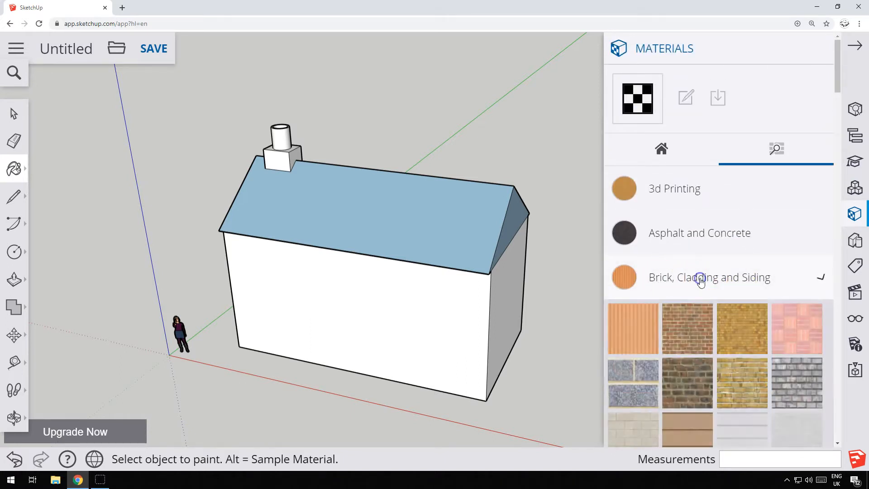
Step: Paint all four walls of the house with the Brick Rough Tan material
click(743, 385)
click(390, 324)
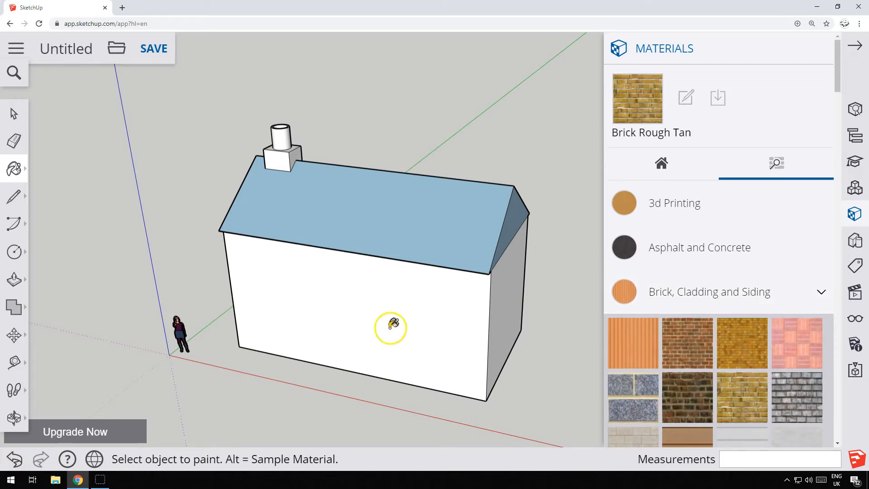
click(508, 297)
middle_drag(542, 260, 283, 304)
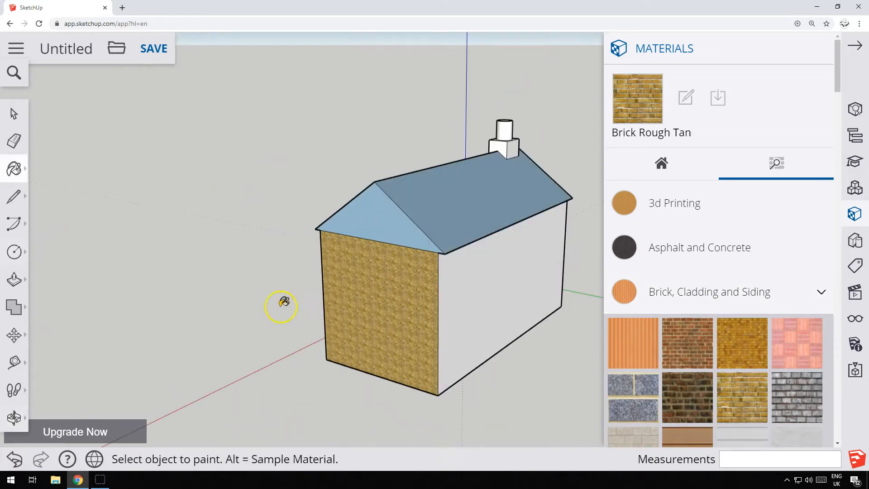
click(484, 290)
drag(604, 287, 673, 281)
middle_drag(537, 256, 103, 238)
click(489, 287)
Step: Paint the triangular gable faces at both ends of the house with the Cladding Siding Tan material
mouse_move(488, 287)
middle_down()
mouse_move(219, 285)
mouse_move(336, 279)
middle_up()
click(622, 333)
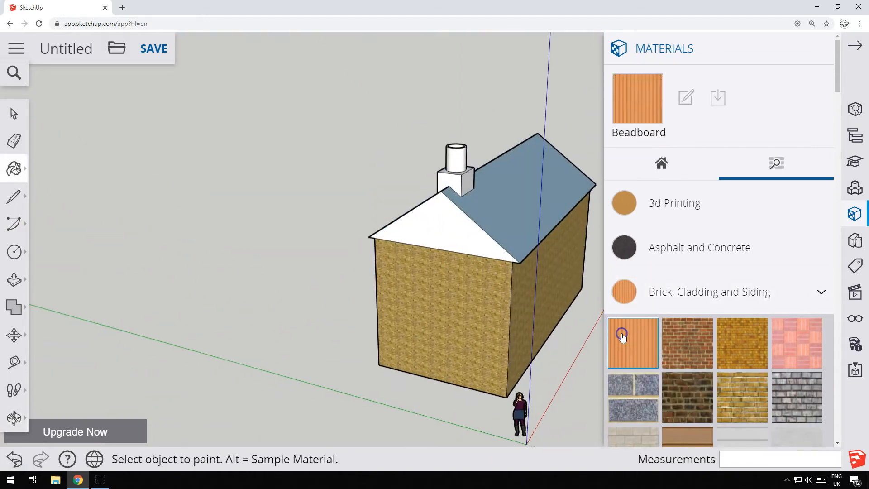
scroll(685, 373, down, 2)
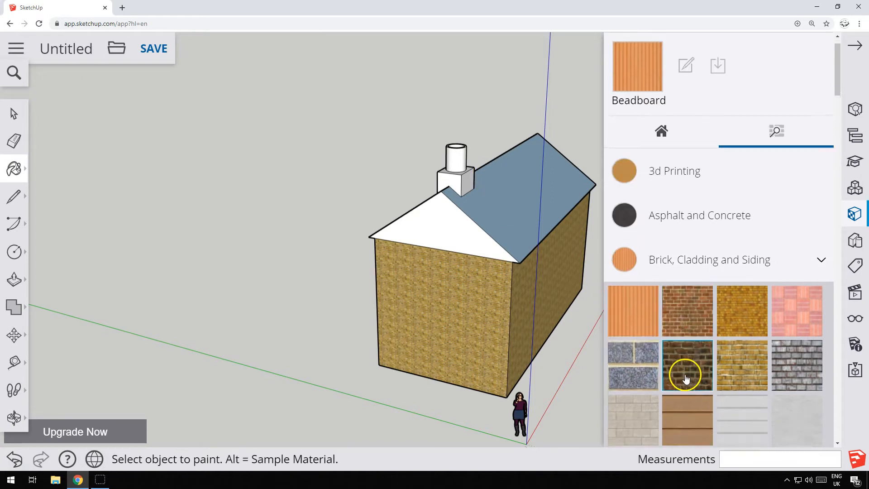
click(686, 359)
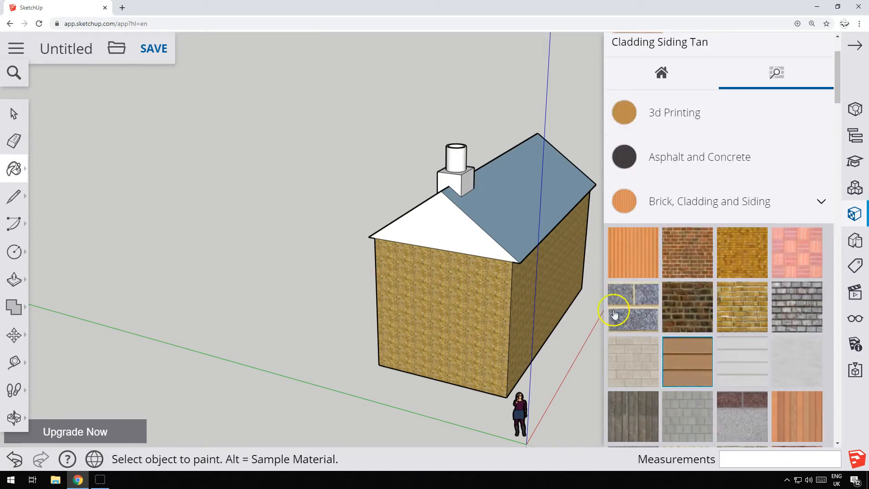
click(431, 220)
mouse_move(527, 178)
middle_down()
mouse_move(355, 176)
mouse_move(339, 167)
mouse_move(358, 188)
mouse_move(116, 181)
mouse_move(181, 194)
middle_up()
click(488, 227)
Step: Collapse the Colors collection in the materials library and open the Roofing collection
scroll(302, 159, up, 3)
middle_drag(302, 160, 537, 277)
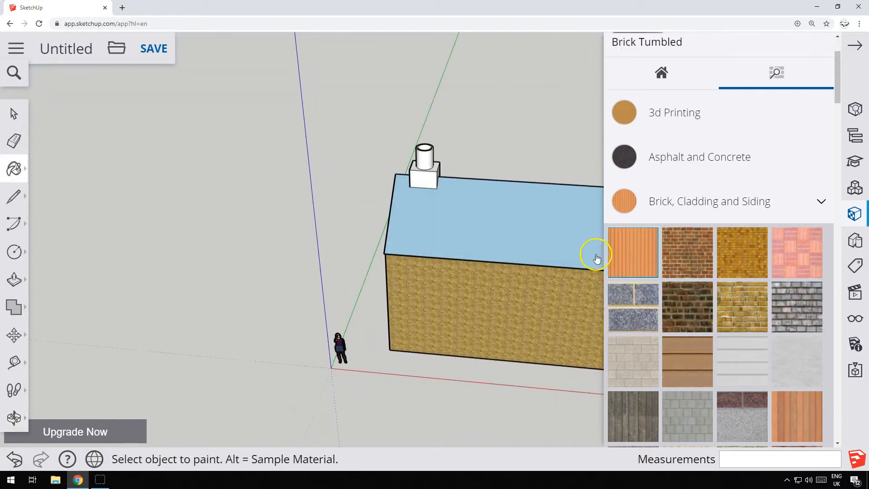
middle_drag(288, 194, 636, 258)
middle_drag(229, 233, 570, 233)
scroll(721, 221, down, 10)
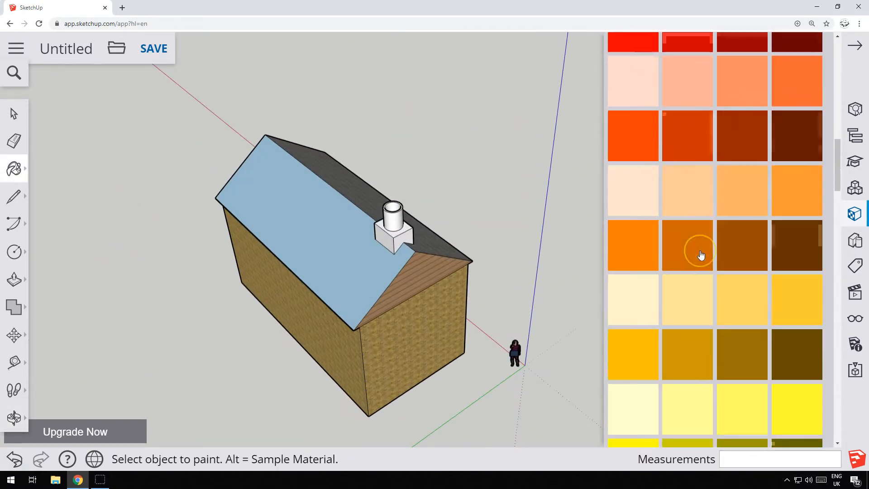
scroll(697, 240, down, 3)
scroll(705, 254, up, 10)
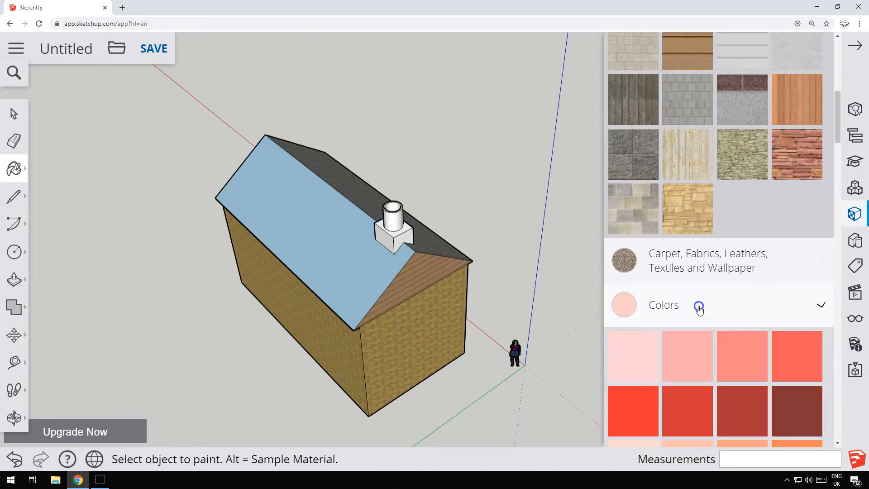
click(699, 307)
scroll(683, 345, down, 5)
scroll(683, 345, up, 5)
click(696, 302)
scroll(693, 301, down, 5)
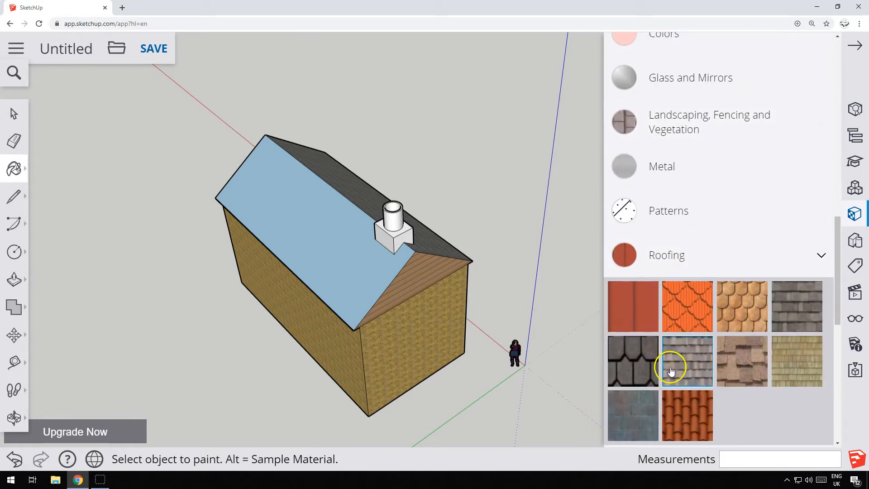
Step: Paint both roof slopes with the dark grey-brown shingle material from the Roofing collection
click(791, 292)
click(337, 268)
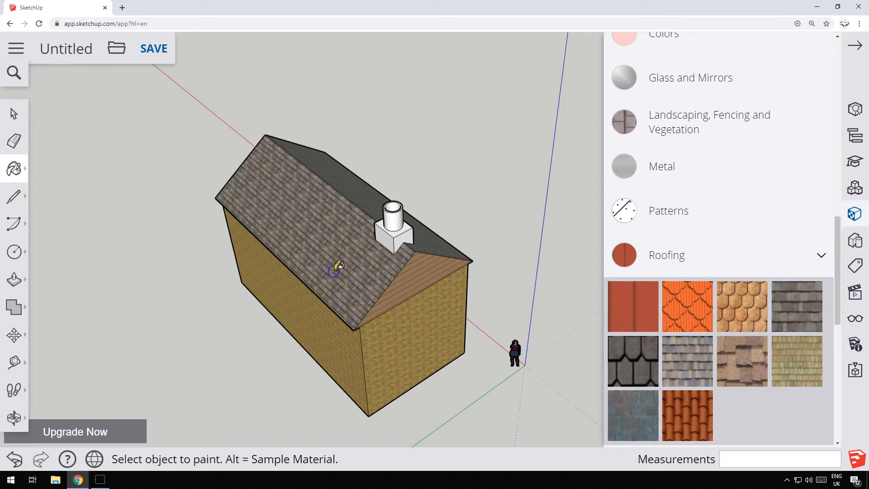
click(358, 192)
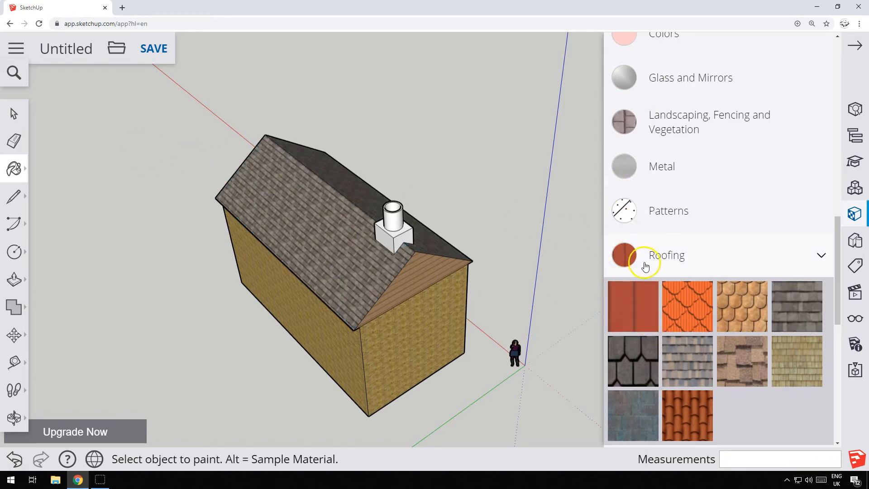
scroll(683, 349, up, 3)
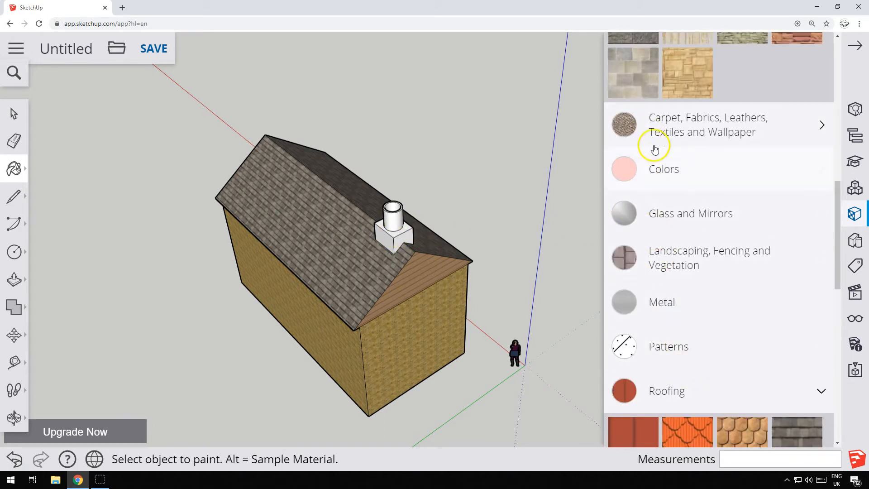
Step: Paint the chimney pot with the orange ribbed cladding material and the chimney stack with Brick Antique 02
scroll(647, 271, up, 7)
click(634, 127)
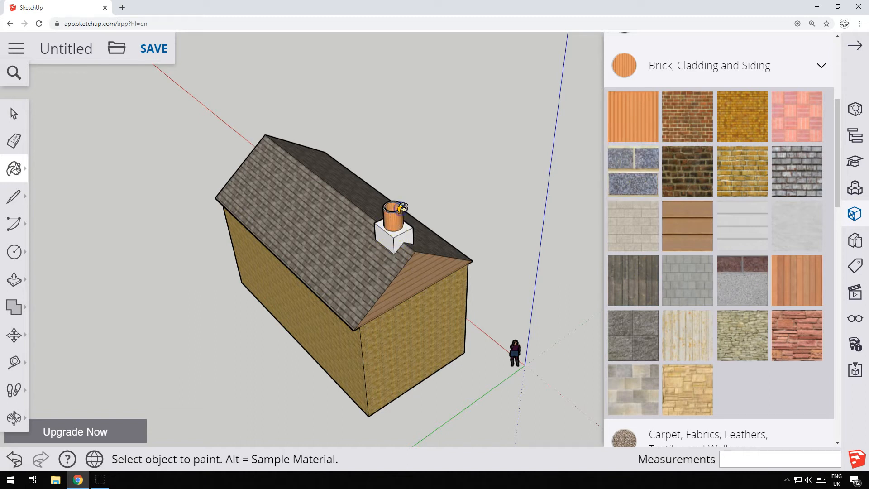
scroll(401, 208, up, 5)
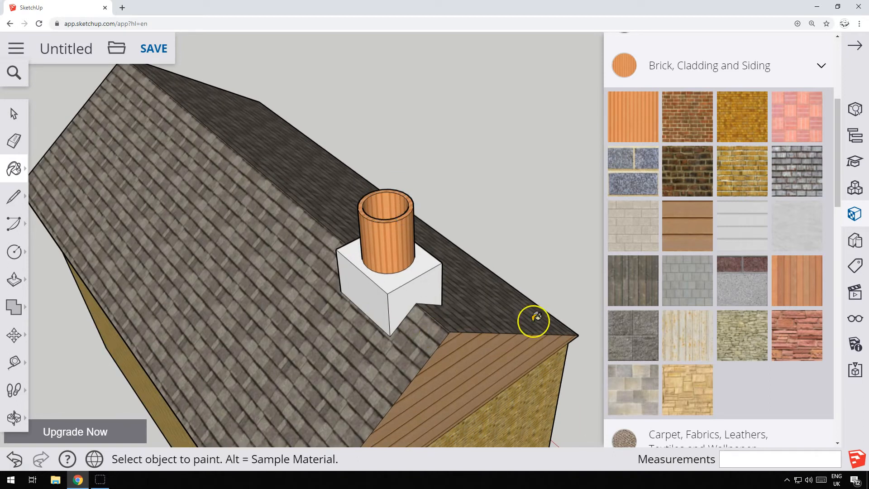
click(722, 129)
click(401, 281)
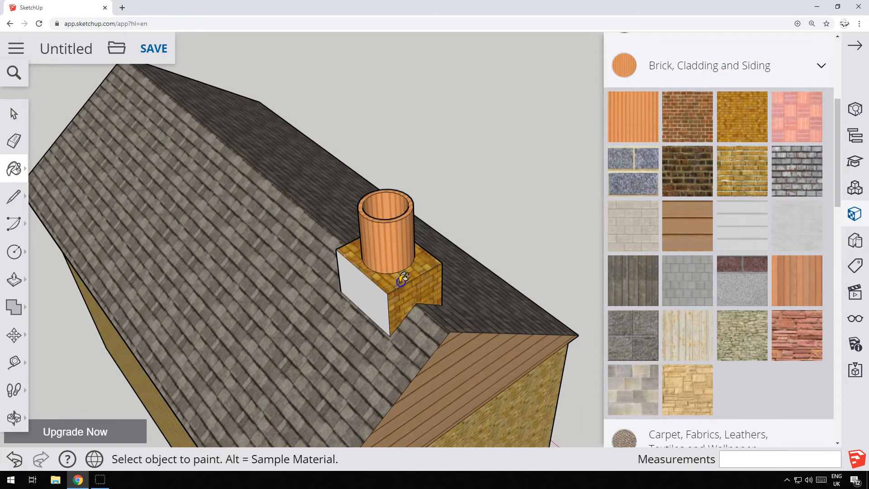
middle_drag(122, 186, 467, 233)
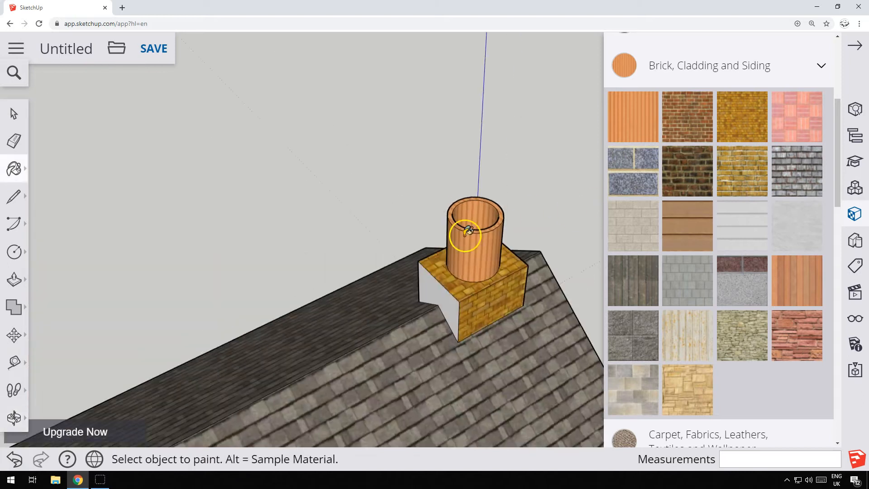
mouse_move(434, 290)
middle_down()
mouse_move(302, 200)
mouse_move(461, 262)
middle_up()
click(436, 266)
Step: Close the materials library, with the long wall on the chimney side of the model facing the viewer
scroll(244, 305, down, 3)
middle_drag(167, 332, 614, 232)
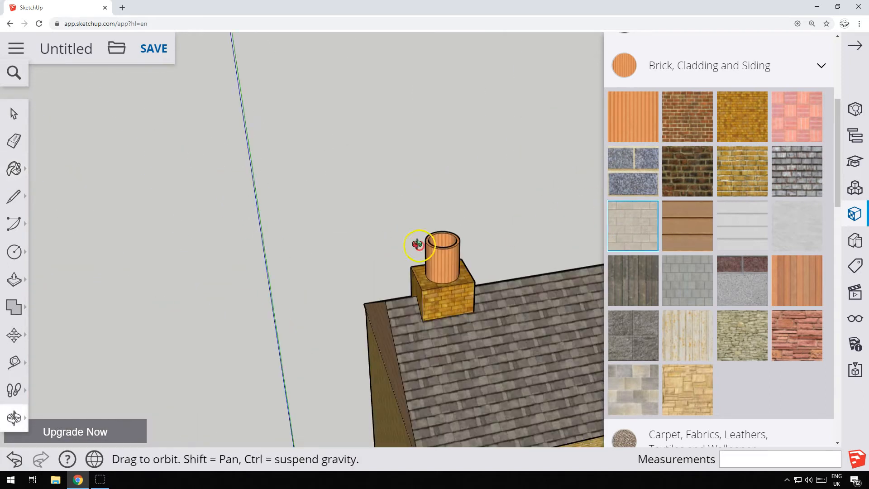
middle_drag(417, 244, 407, 238)
scroll(379, 221, down, 5)
middle_drag(406, 404, 532, 300)
scroll(664, 420, up, 3)
scroll(247, 180, down, 2)
scroll(775, 101, up, 1)
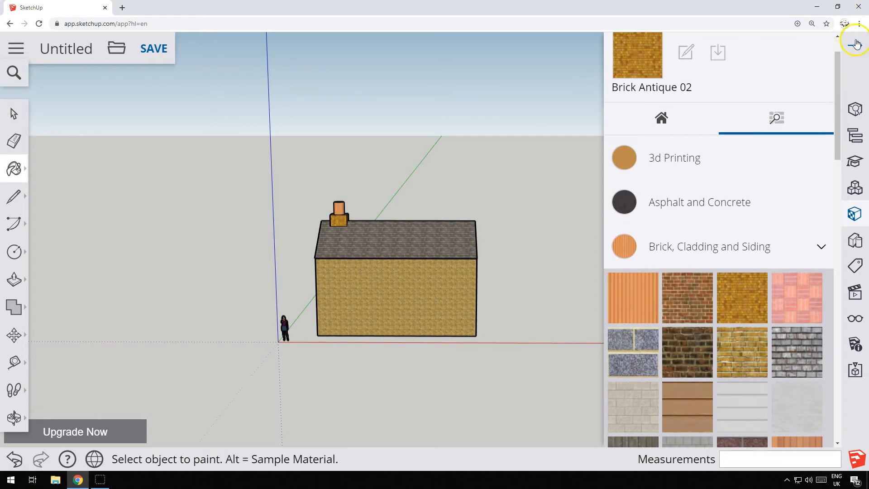
click(856, 44)
Step: Draw a horizontal line across the upper long wall and a window outline 2 m wide and about 1.3 m high below its right end
scroll(289, 324, up, 5)
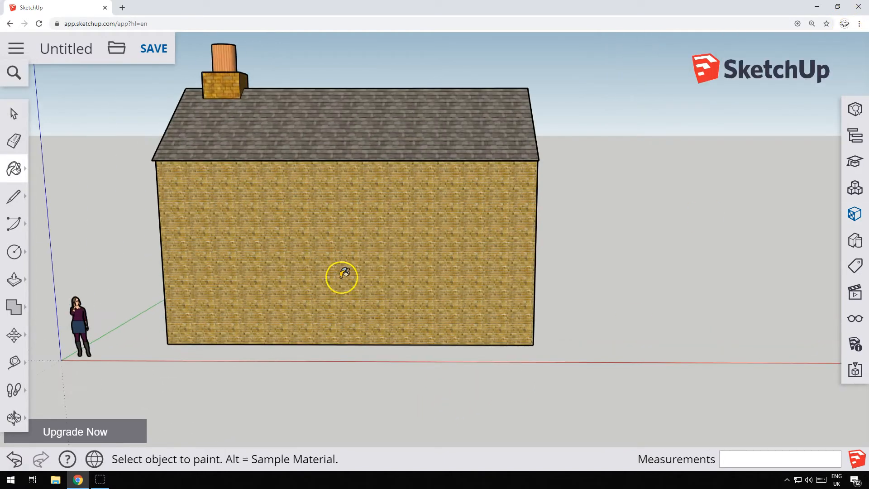
scroll(245, 286, up, 1)
click(14, 197)
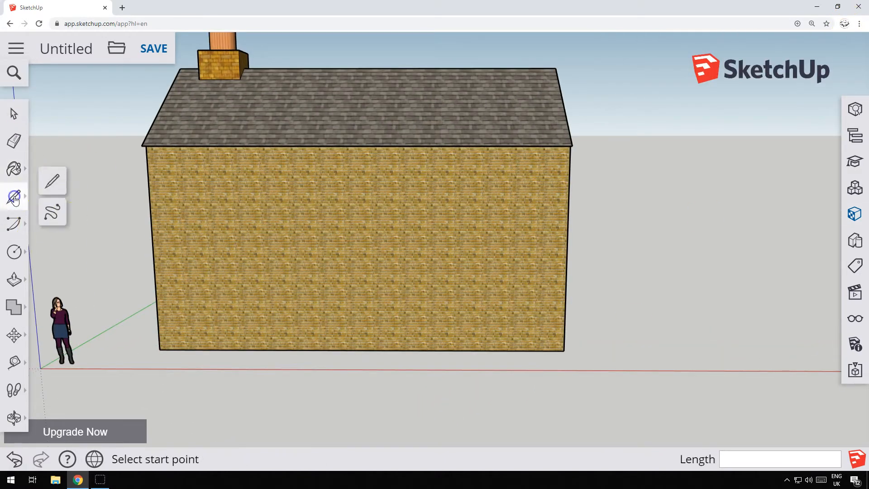
click(53, 180)
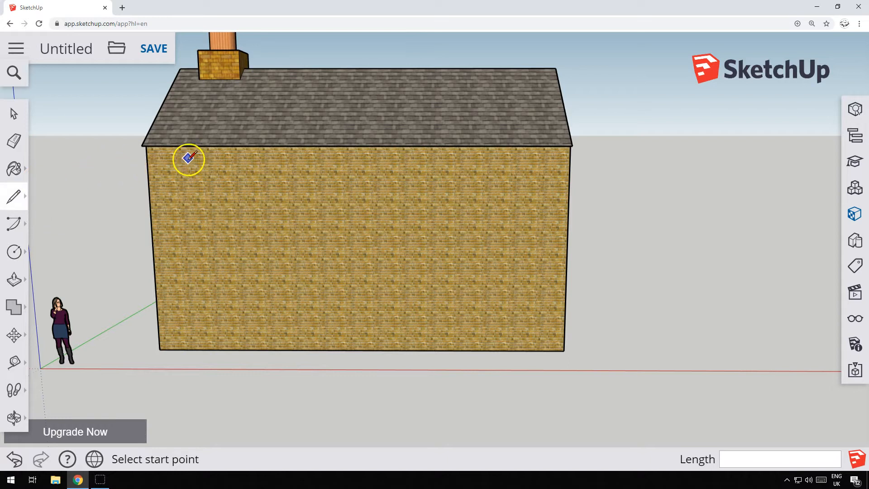
click(171, 163)
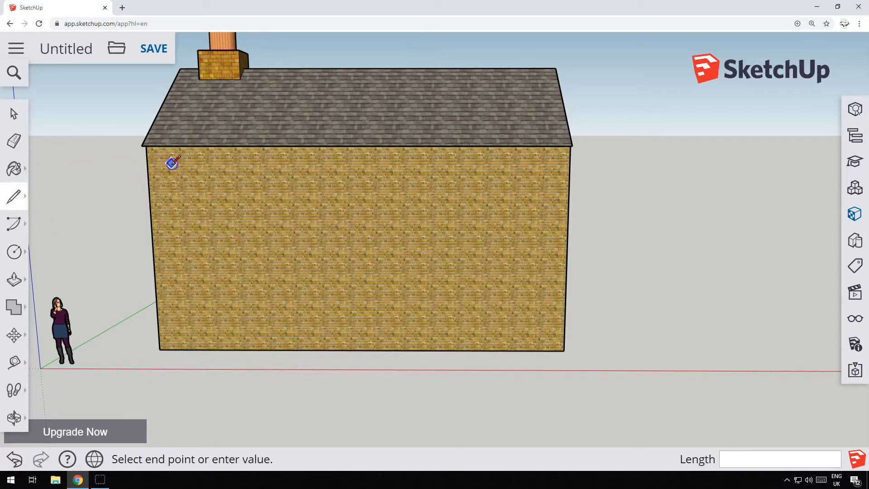
click(541, 163)
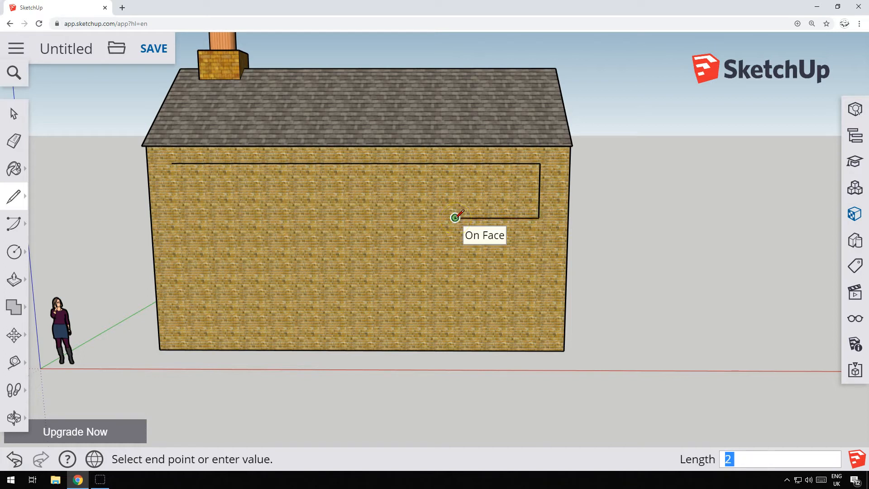
click(456, 163)
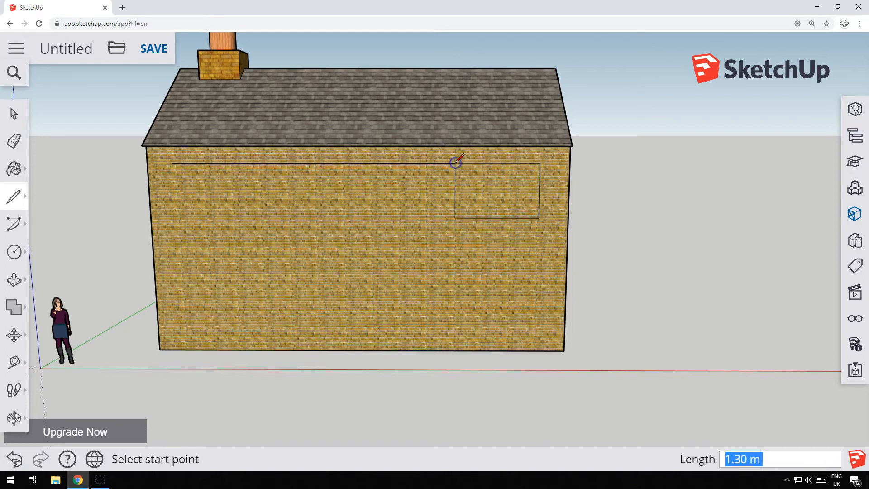
Step: Draw a matching window outline 2 m wide and about 1.3 m high below the left end of the horizontal line
click(172, 163)
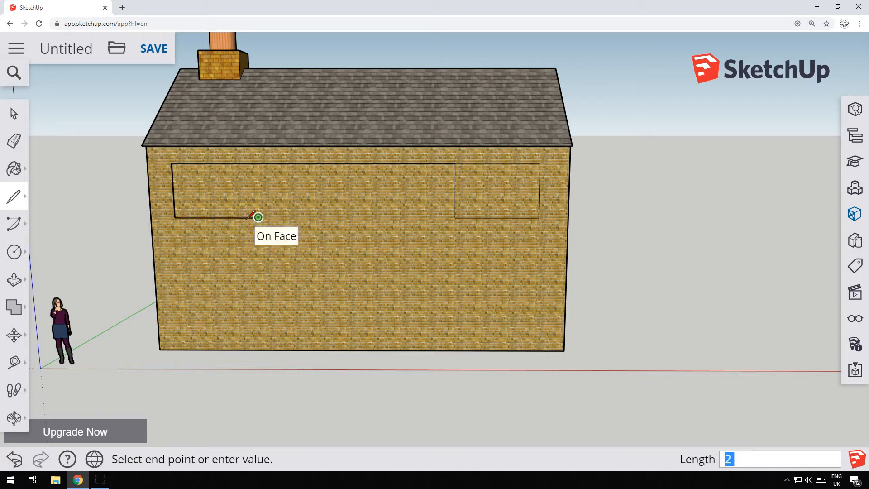
key(Return)
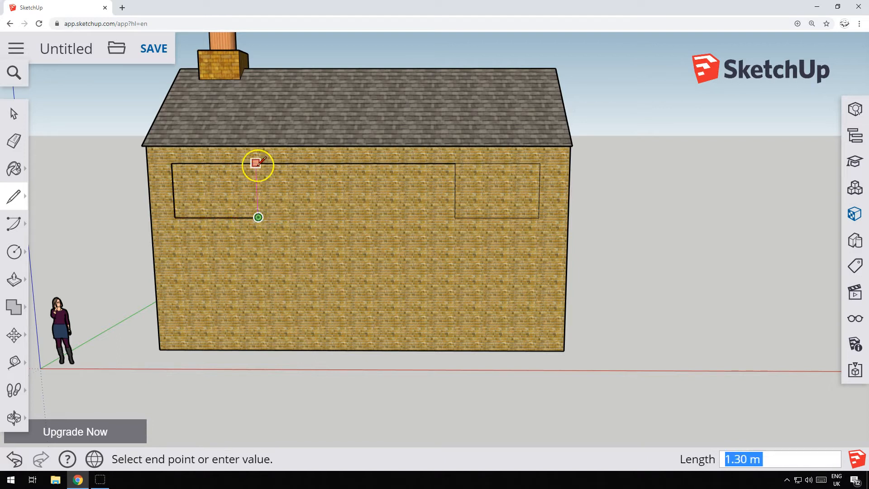
click(258, 164)
Step: Draw a third window outline of the same height below the line, between the left and right windows
click(291, 163)
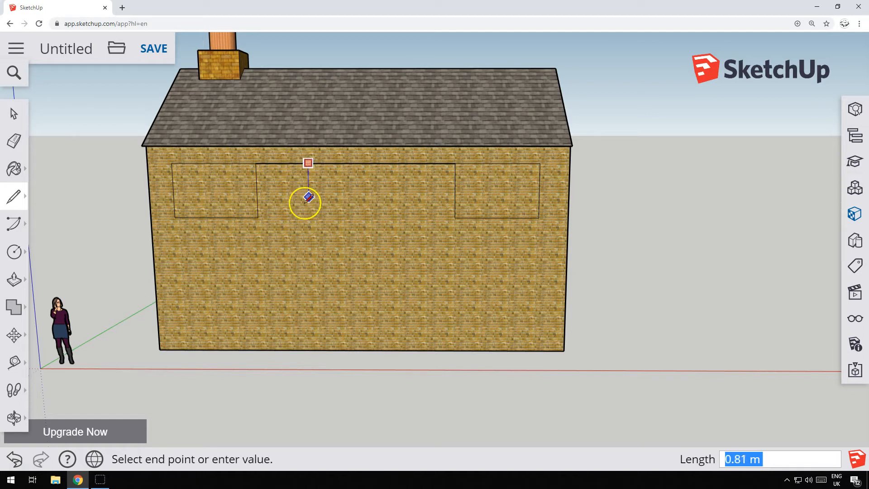
click(309, 217)
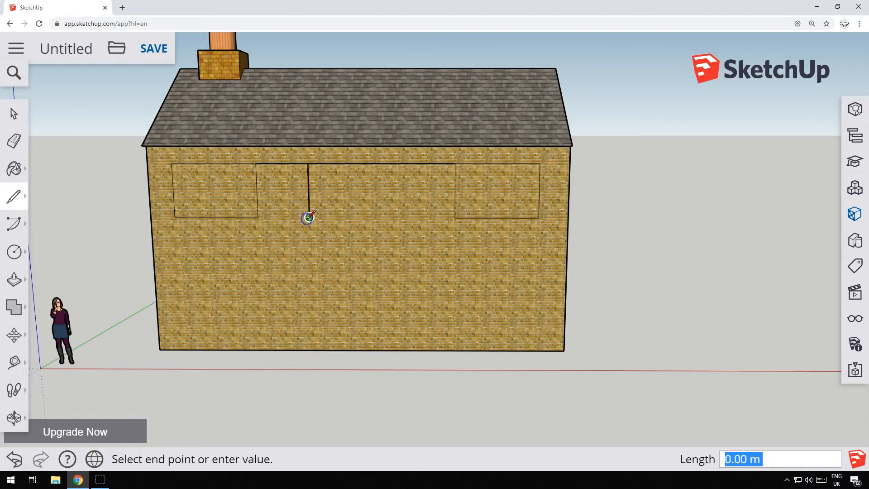
click(399, 218)
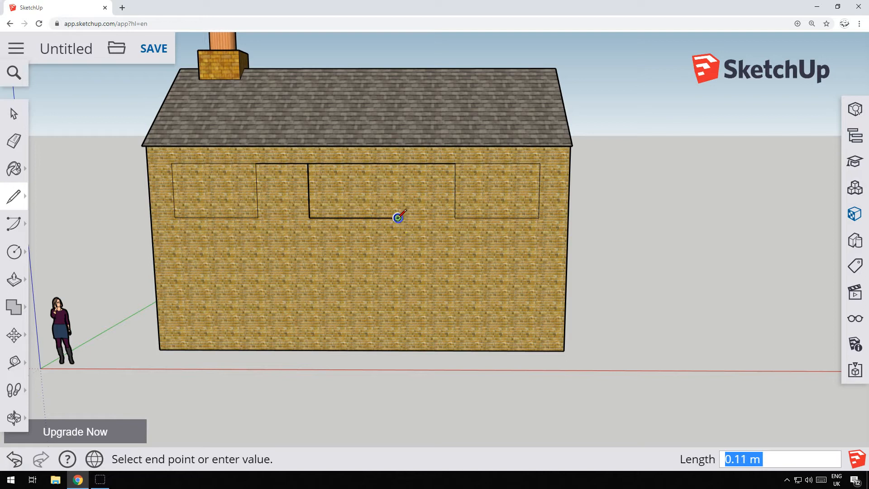
click(398, 163)
Step: Erase the line segments that connect the three window outlines on the long wall
scroll(170, 127, up, 3)
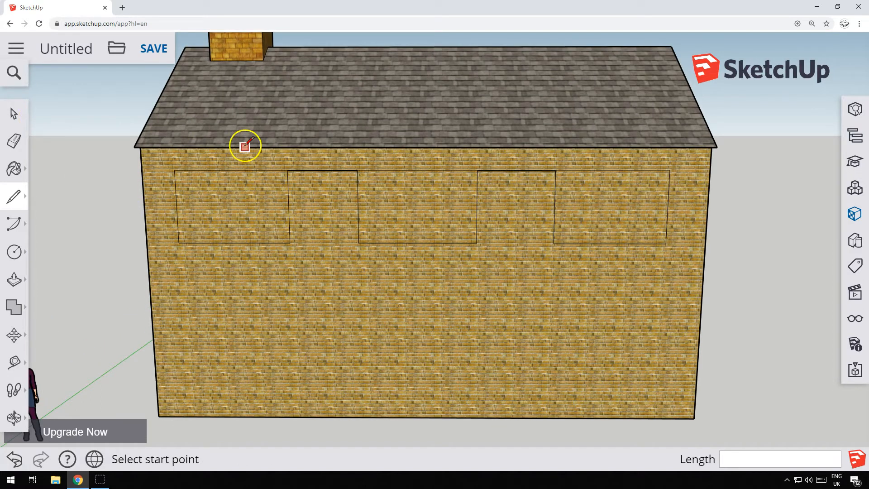
scroll(245, 147, down, 2)
scroll(638, 272, up, 3)
scroll(650, 293, down, 2)
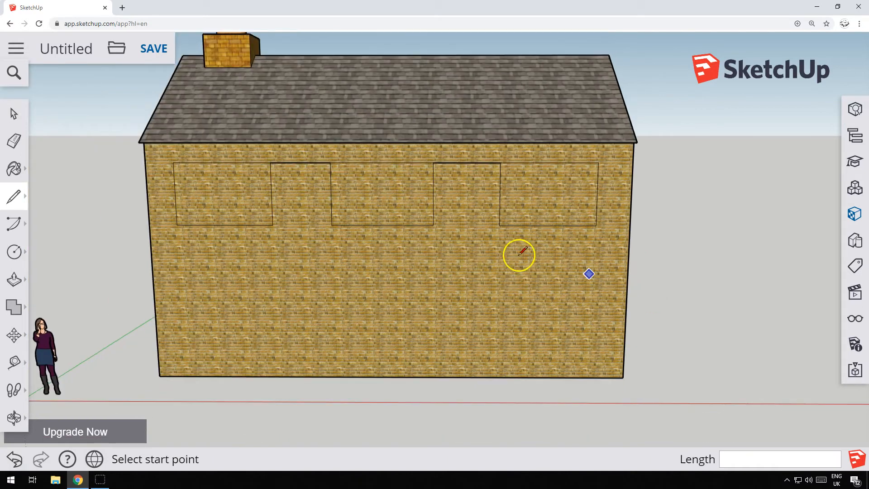
click(14, 142)
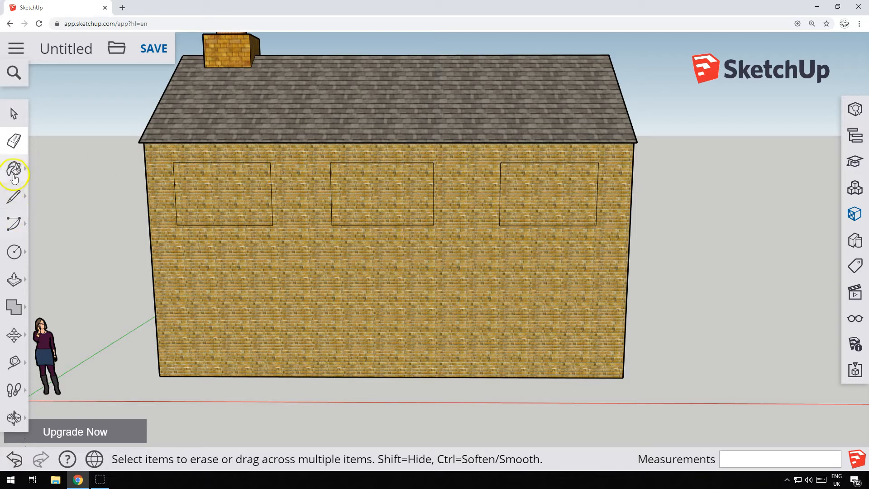
Step: Offset each of the three window outlines inward by 0.1 m to form the window frames
click(14, 251)
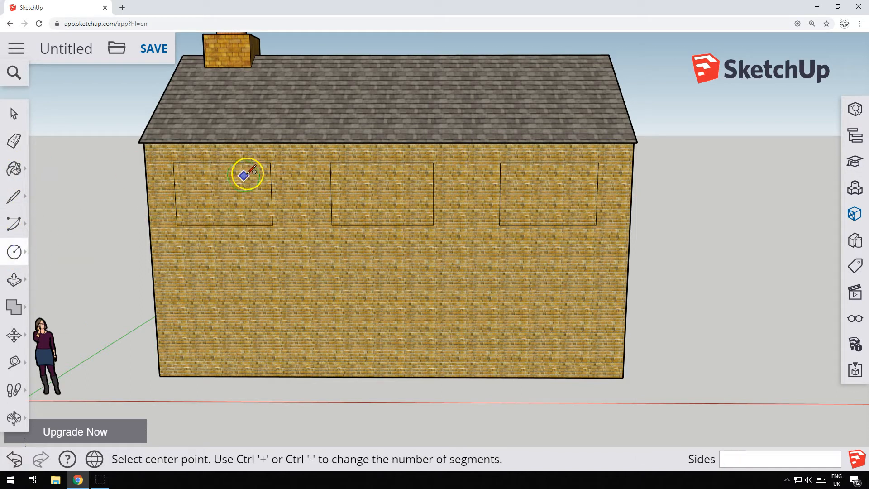
click(15, 279)
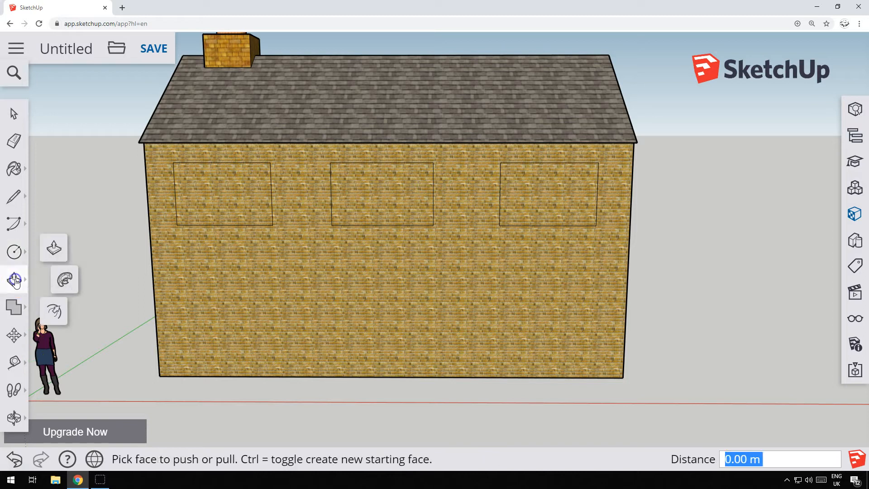
click(54, 311)
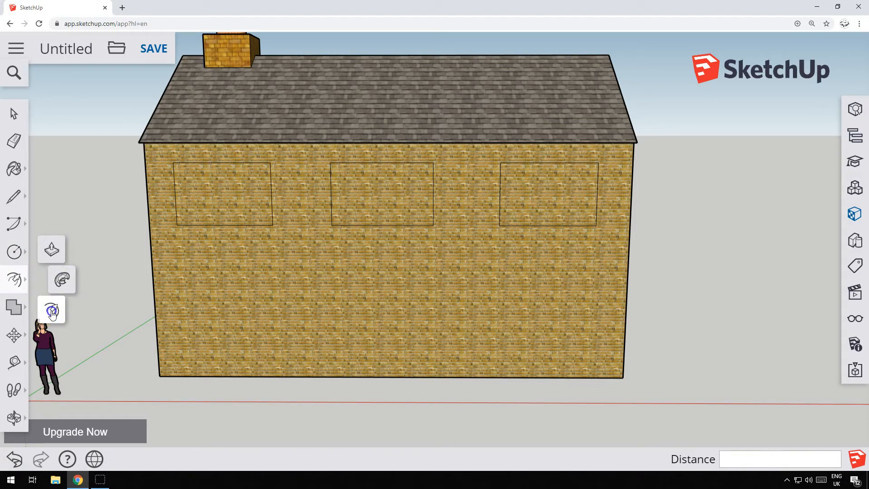
click(235, 194)
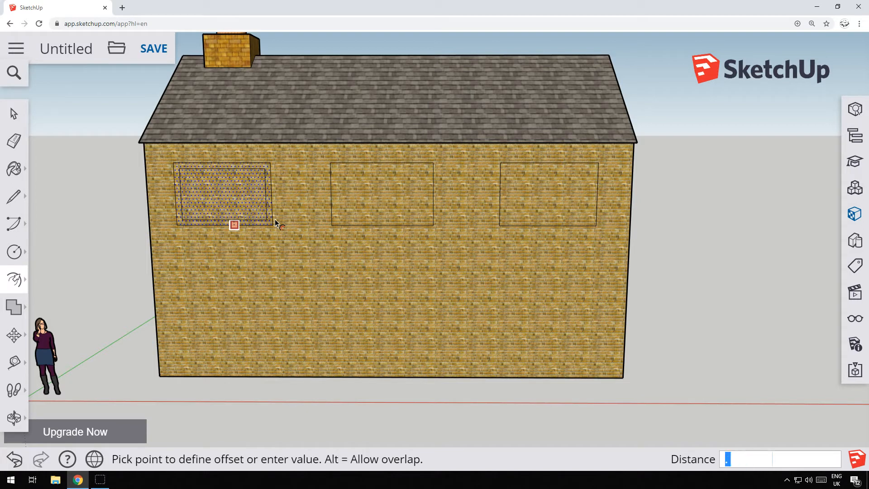
key(Return)
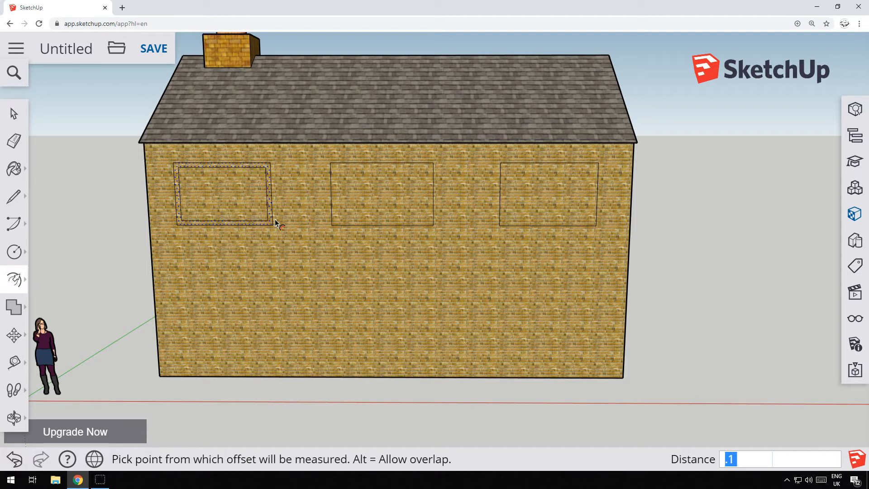
click(347, 205)
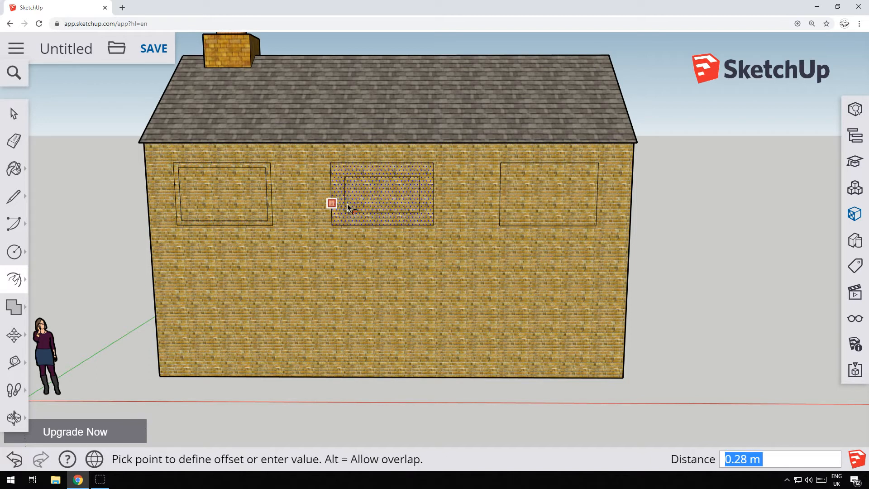
text(.1)
key(Return)
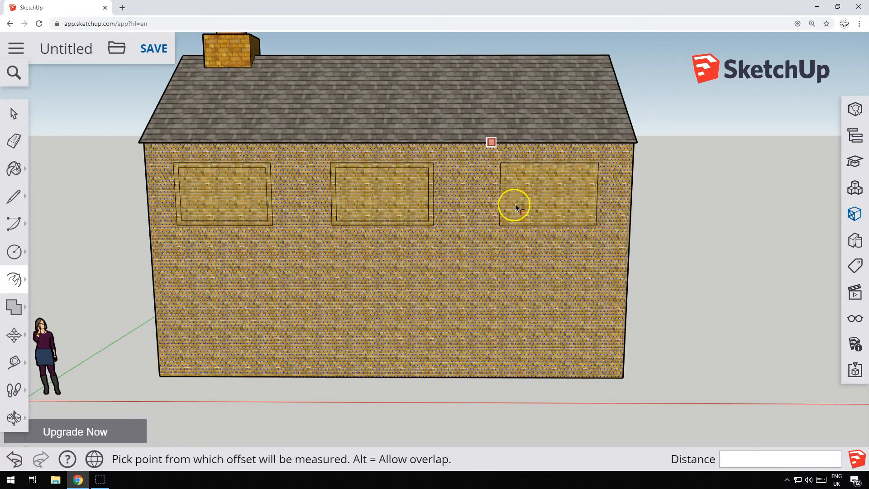
double_click(549, 200)
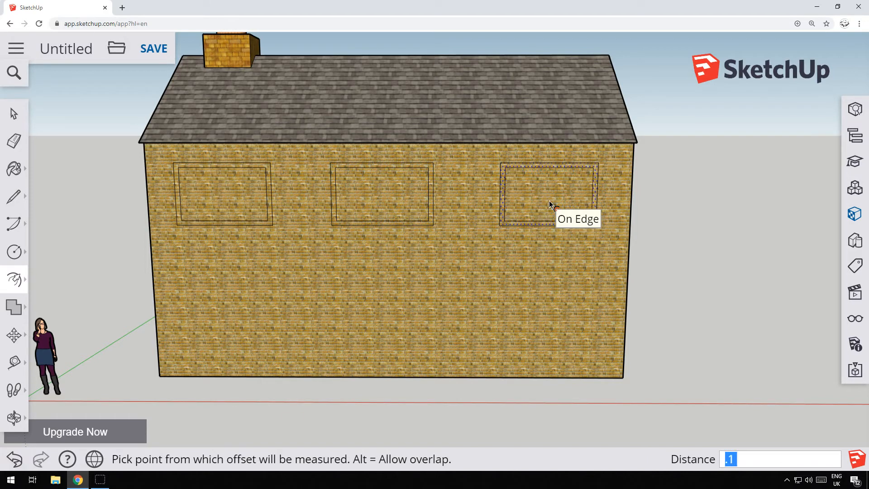
Step: Draw a sill outline about 2 m wide and 0.17 m high directly beneath the left window with the Line tool
scroll(218, 213, up, 3)
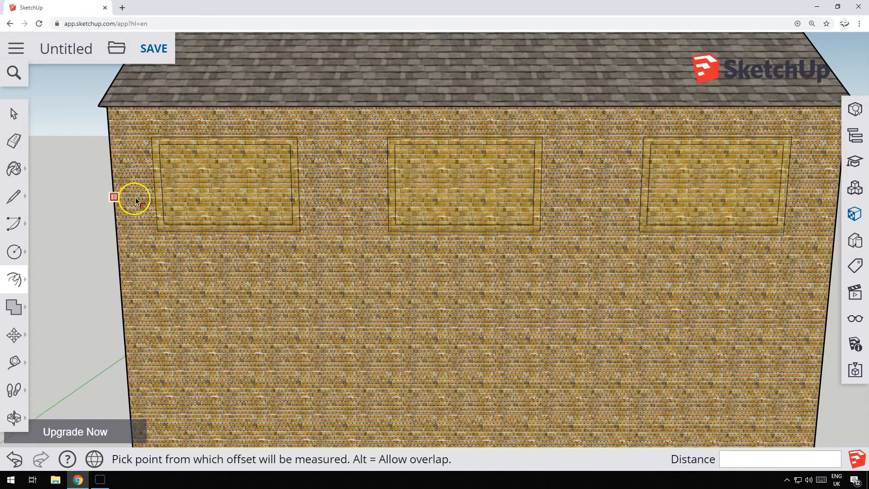
scroll(134, 197, down, 2)
scroll(135, 198, up, 2)
middle_drag(107, 267, 116, 198)
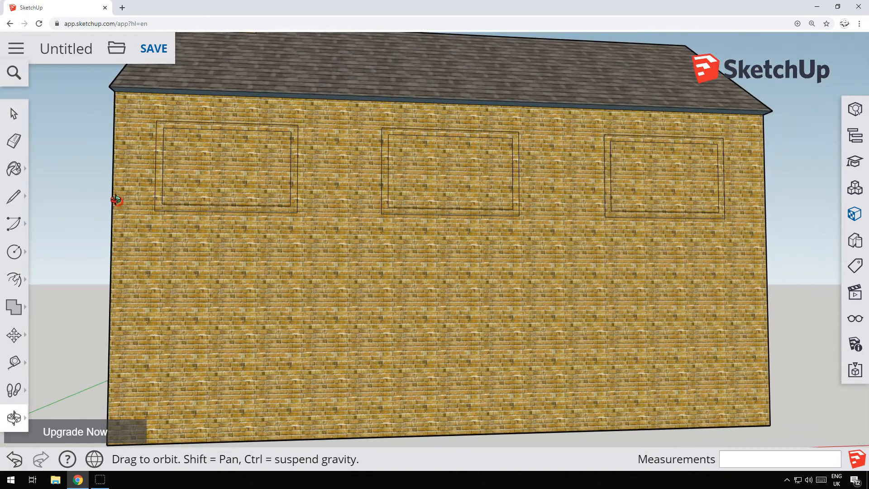
key(f)
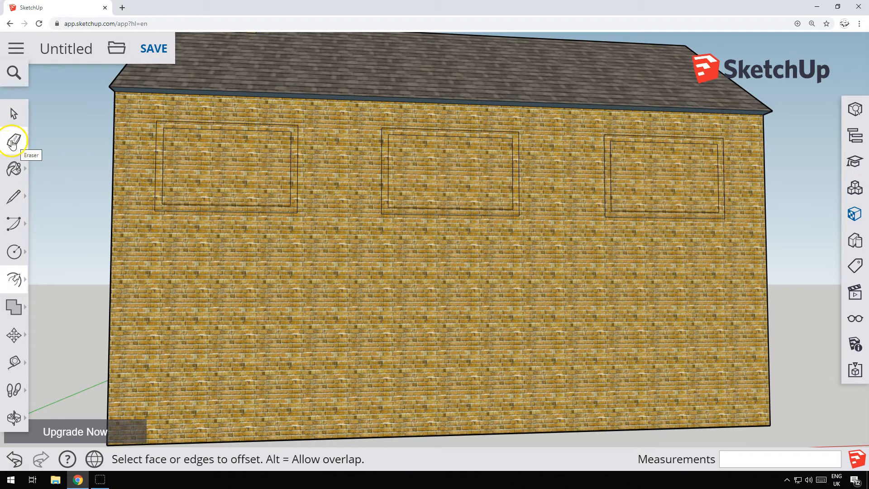
click(13, 196)
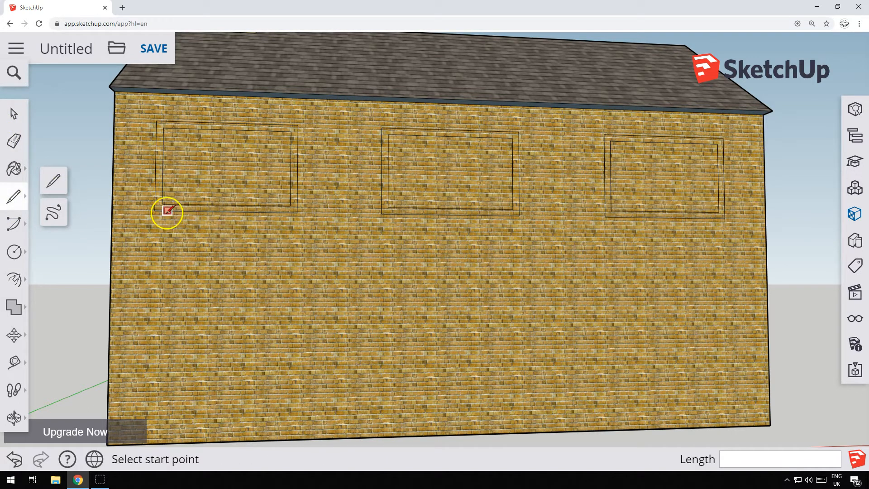
scroll(154, 211, up, 3)
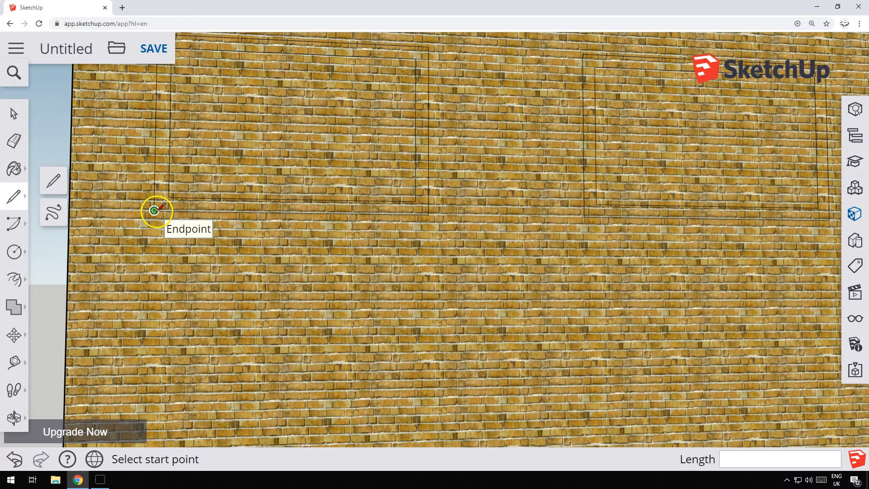
click(154, 211)
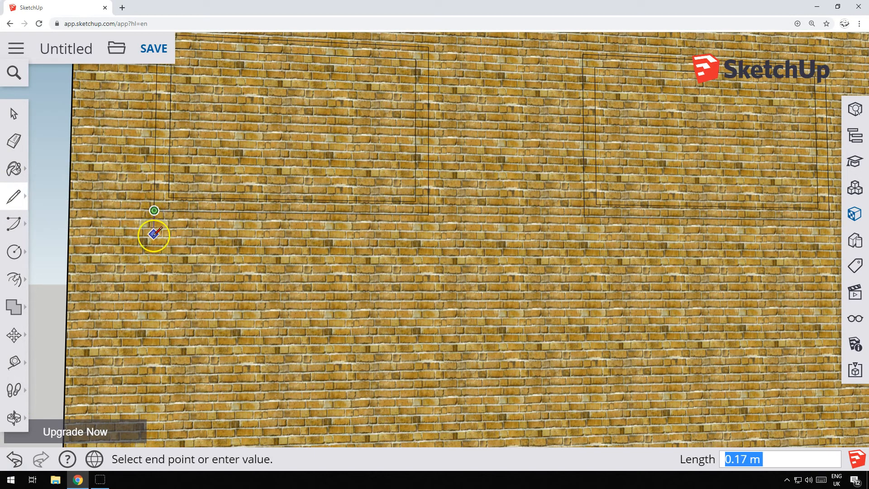
click(154, 232)
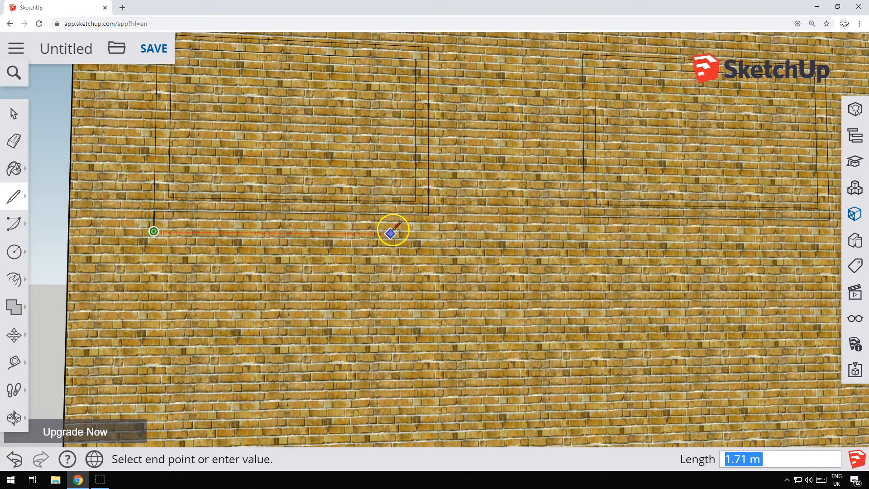
click(427, 233)
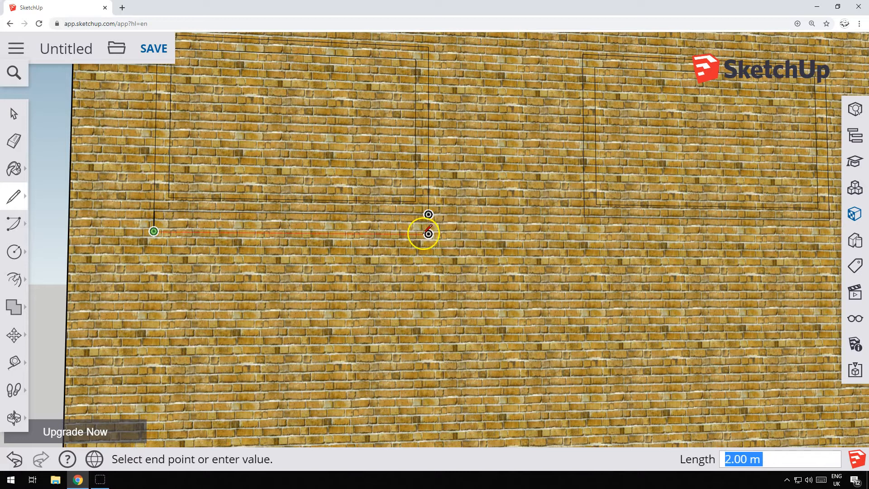
click(429, 215)
Step: Draw a matching sill outline about 2.11 m wide directly beneath the middle window
scroll(432, 215, down, 3)
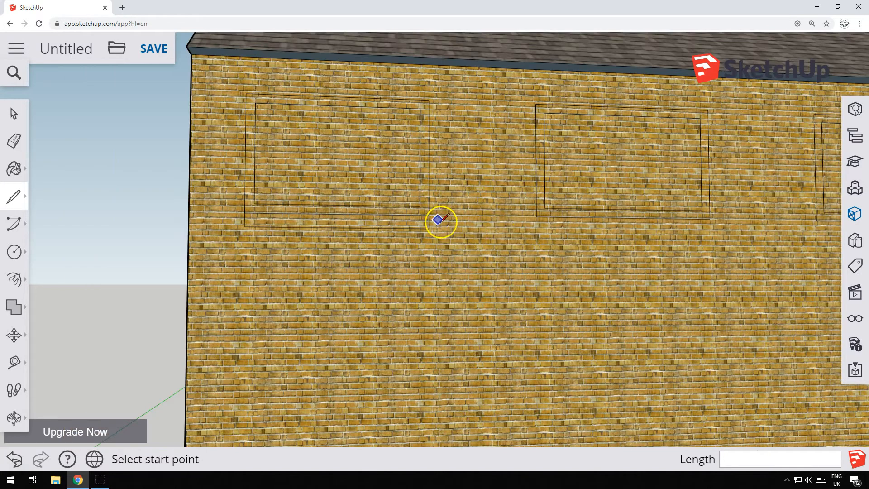
middle_drag(479, 216, 361, 232)
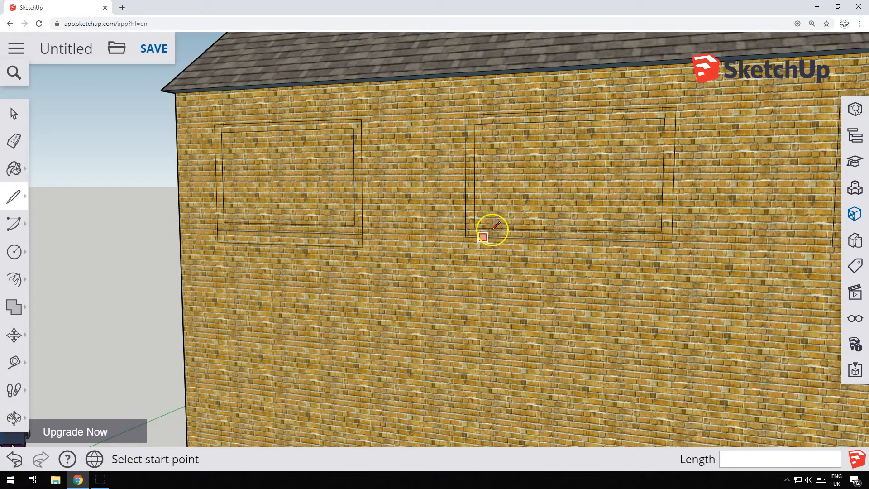
click(466, 237)
click(465, 250)
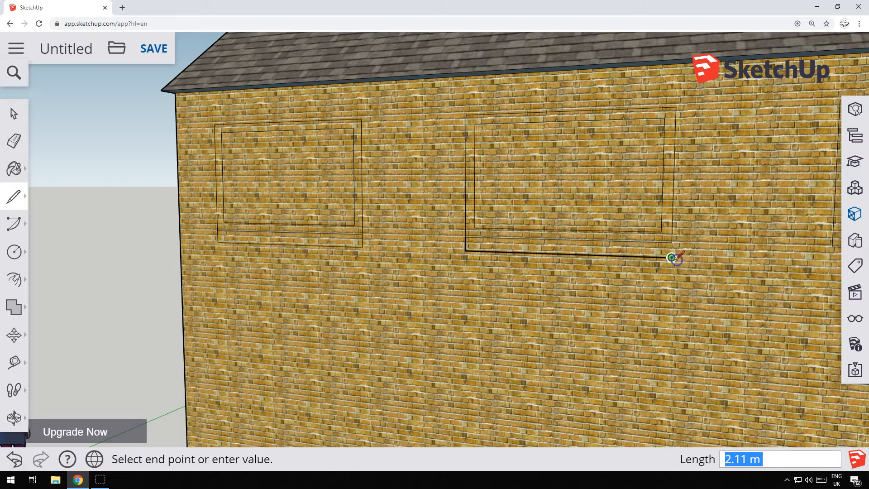
click(673, 242)
Step: Draw a sill outline about 0.15 m high across the full width beneath the right window
scroll(564, 254, down, 5)
scroll(670, 204, up, 6)
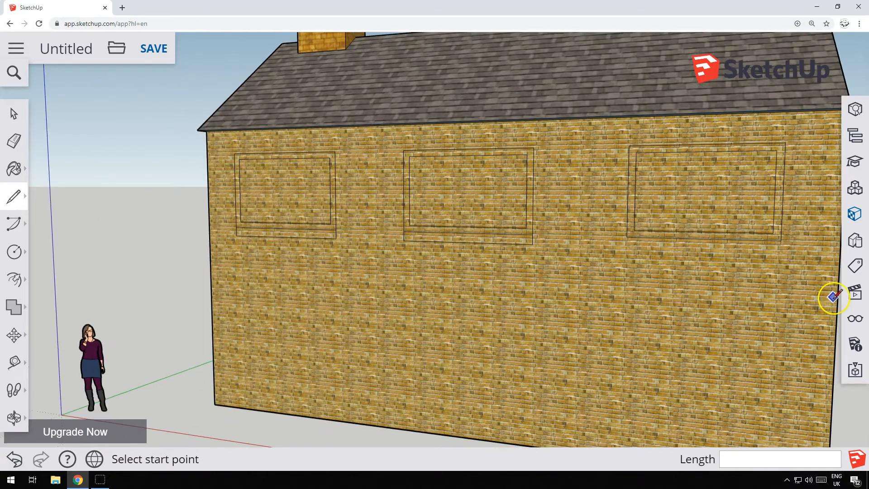
click(576, 225)
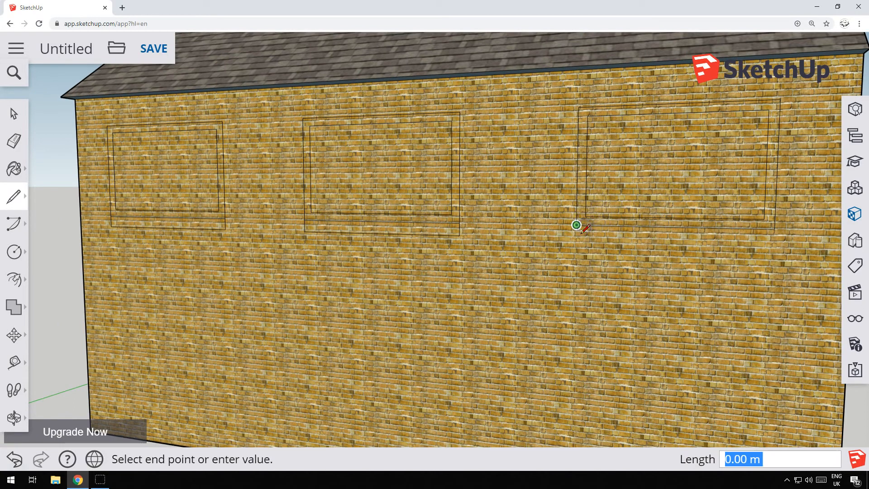
click(576, 238)
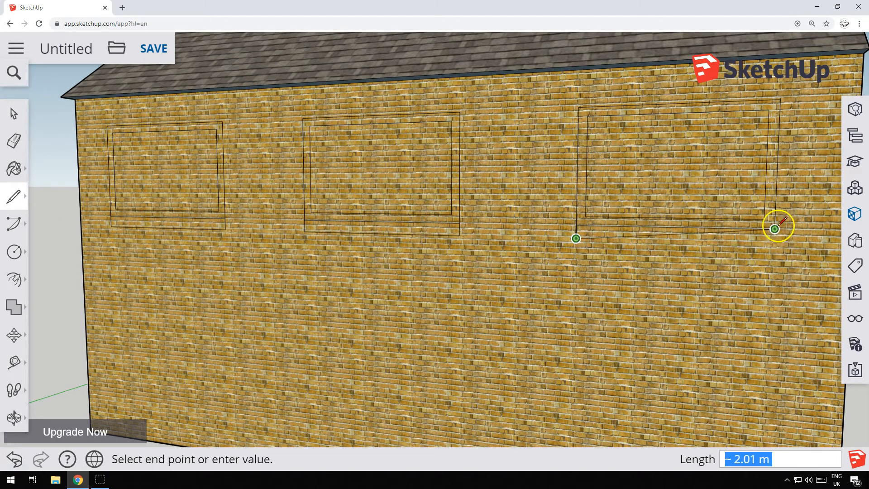
click(774, 243)
click(775, 230)
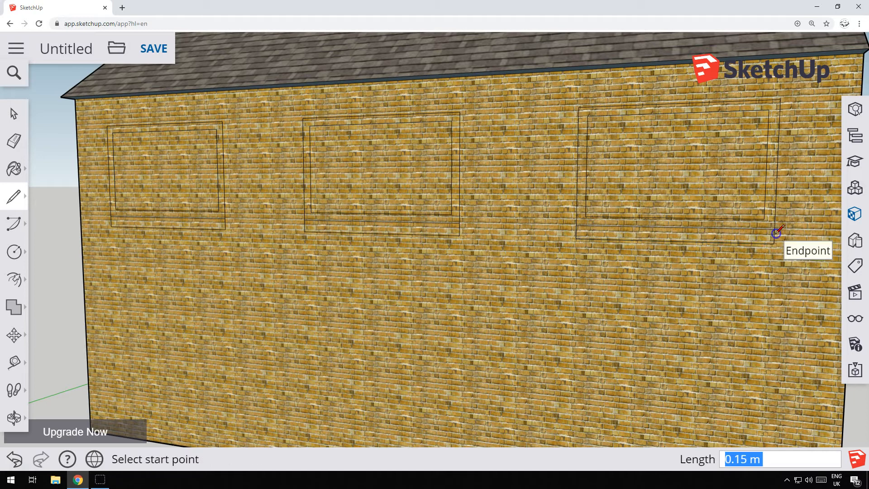
Step: Try to extrude the left window's frame outward 0.5 m with Push/Pull
scroll(499, 222, down, 3)
scroll(741, 239, up, 5)
scroll(652, 215, down, 5)
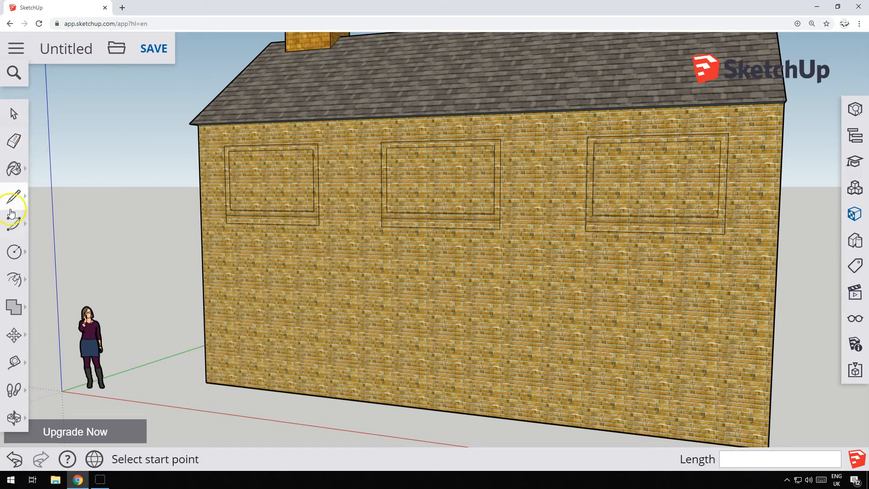
click(15, 279)
click(53, 249)
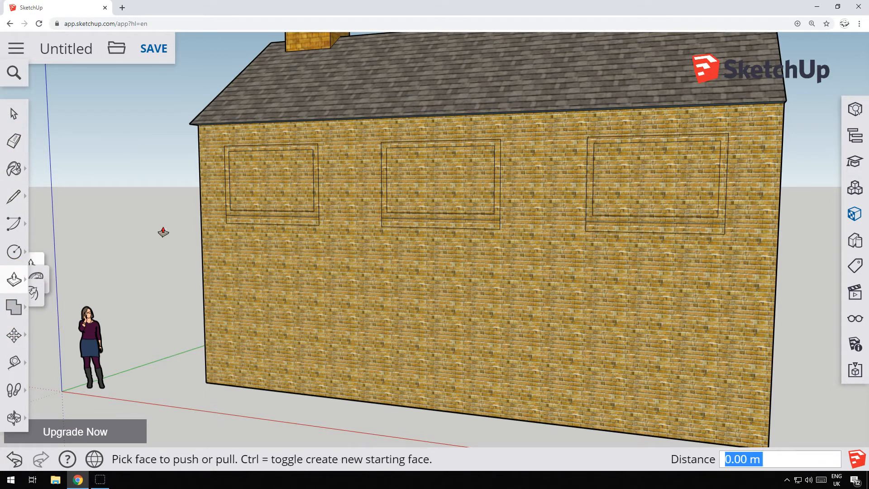
click(310, 190)
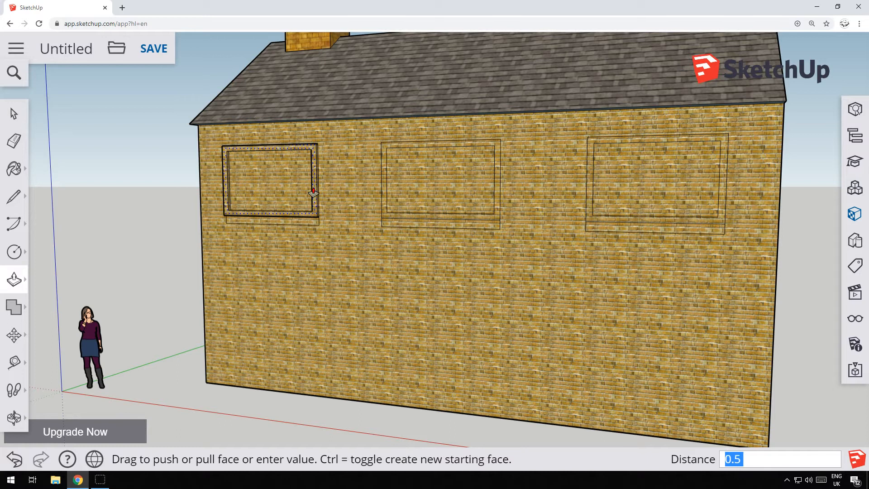
key(Return)
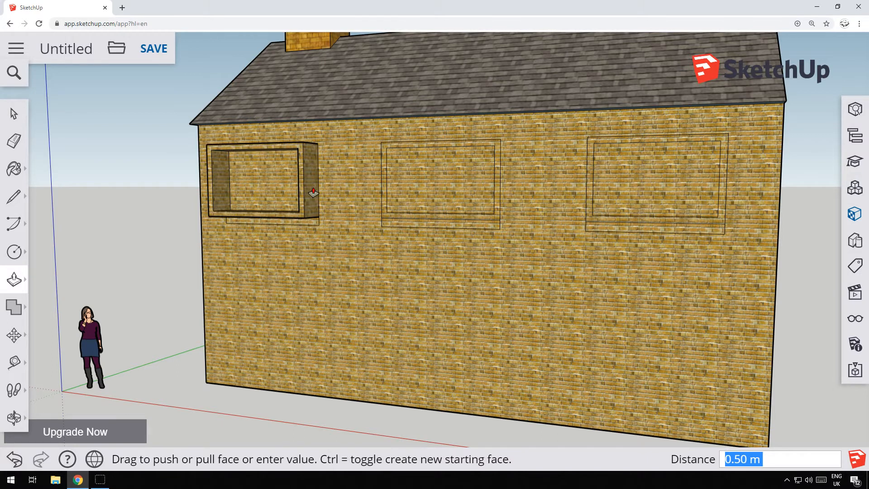
key(Escape)
Step: Extrude the left window's frame 0.05 m out from the wall
click(318, 172)
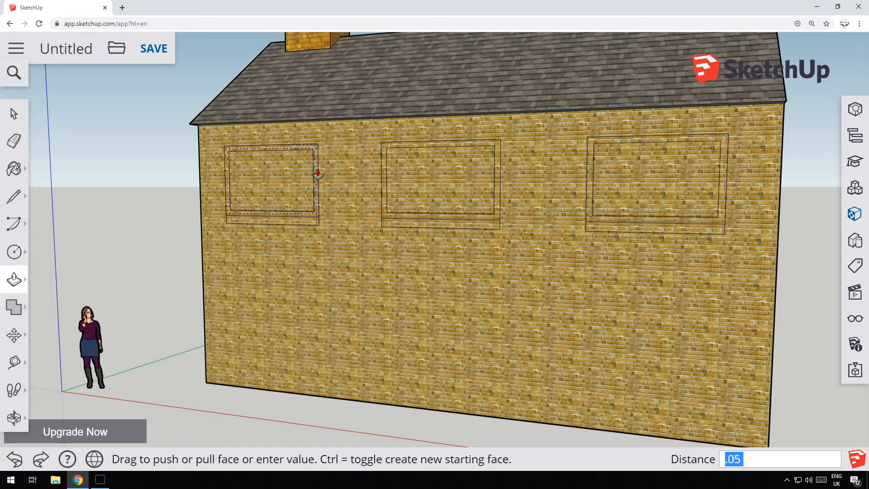
key(Return)
scroll(318, 175, up, 4)
middle_drag(354, 219, 295, 223)
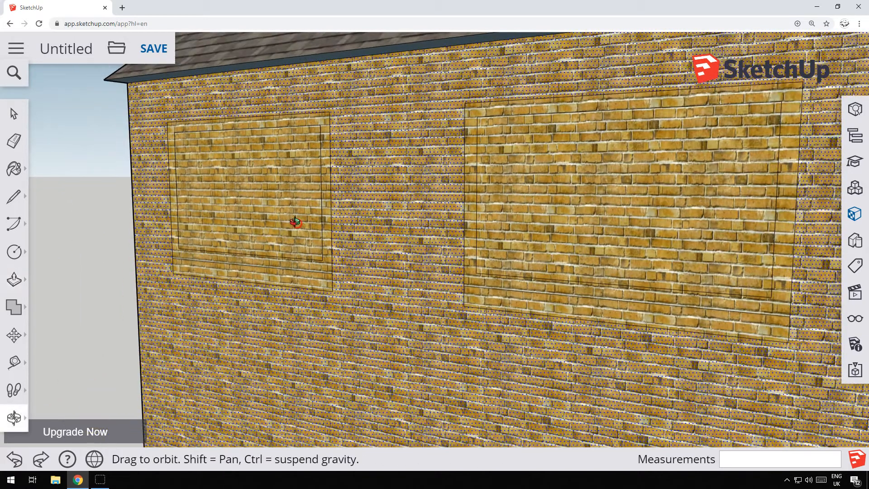
click(323, 225)
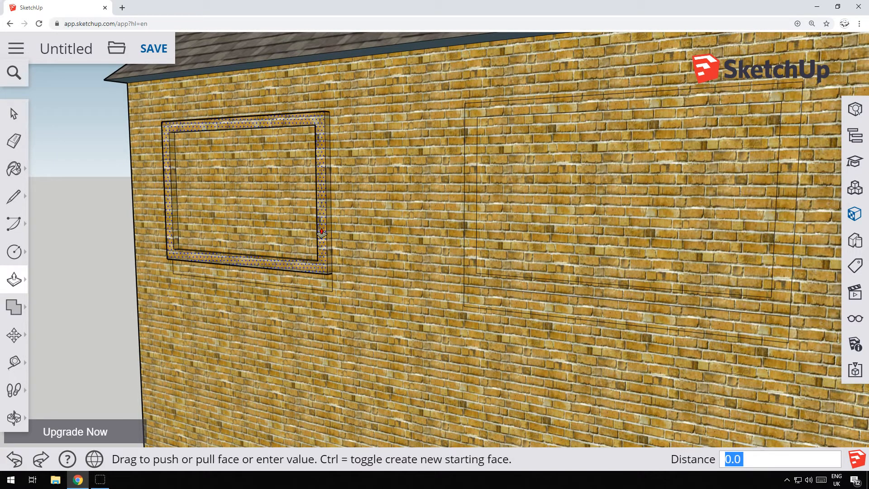
text(0.05)
key(Return)
Step: Extrude the middle and right window frames 0.05 m out from the wall
scroll(322, 232, down, 5)
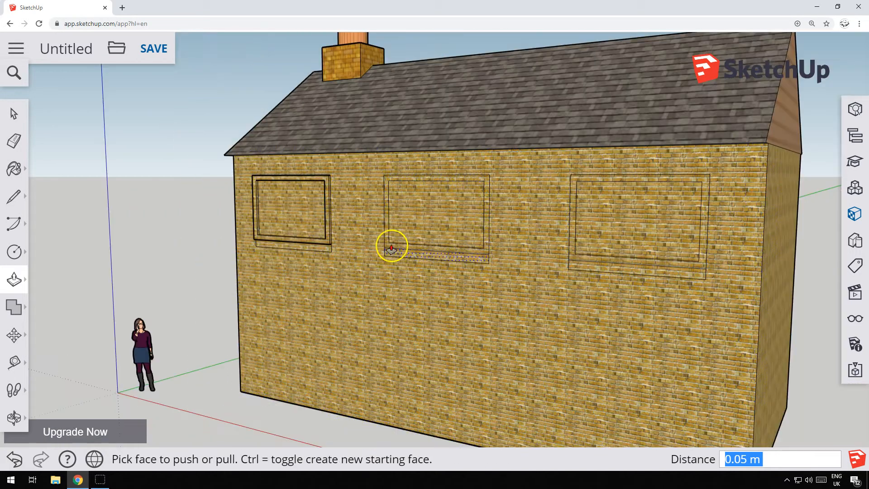
click(387, 233)
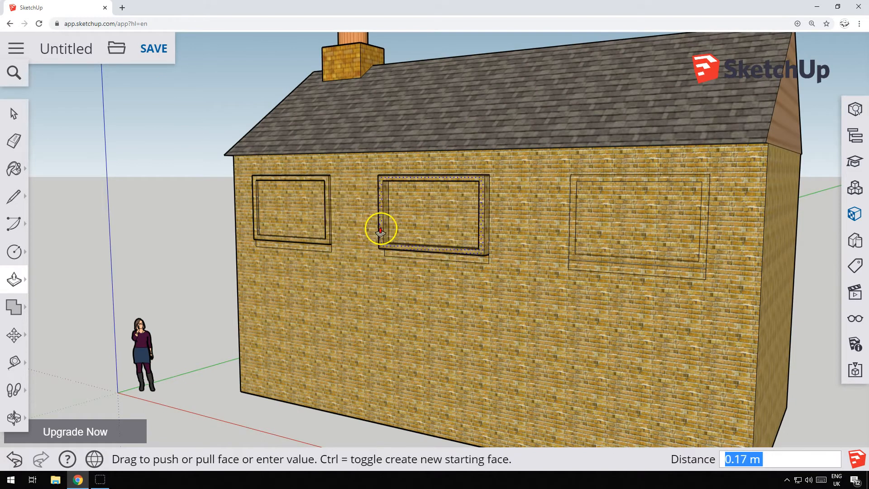
text(0.0)
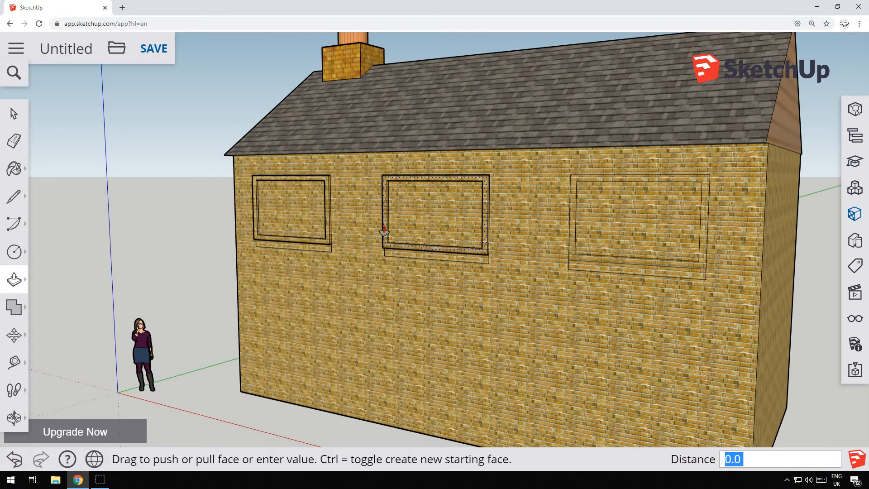
click(573, 231)
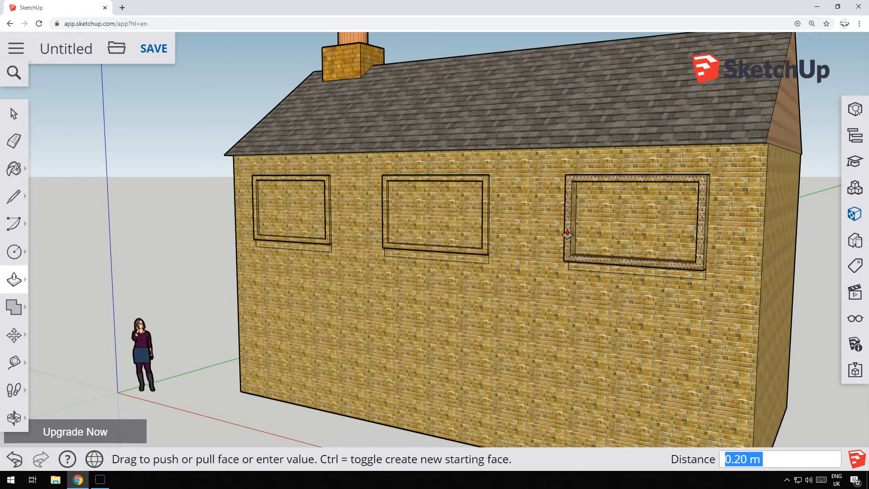
text(0.05)
key(Return)
Step: Extrude the sills beneath all three windows 0.05 m outward, flush with the window frames
click(286, 206)
click(296, 246)
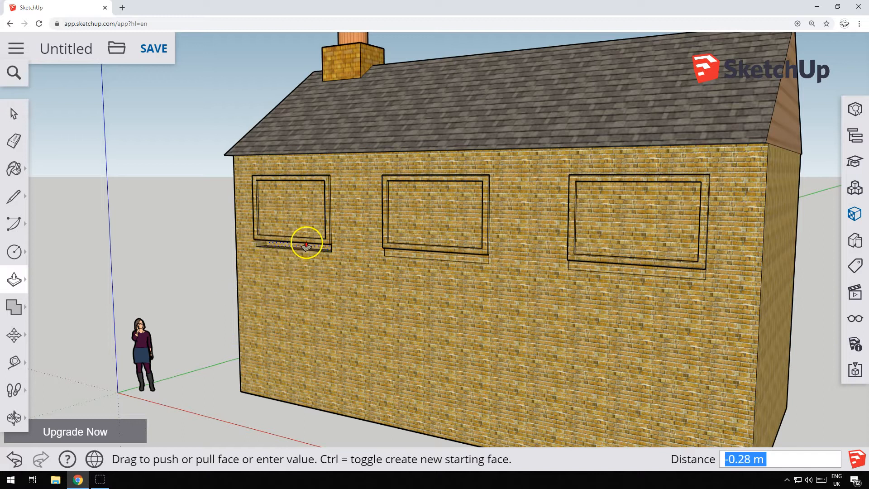
click(285, 248)
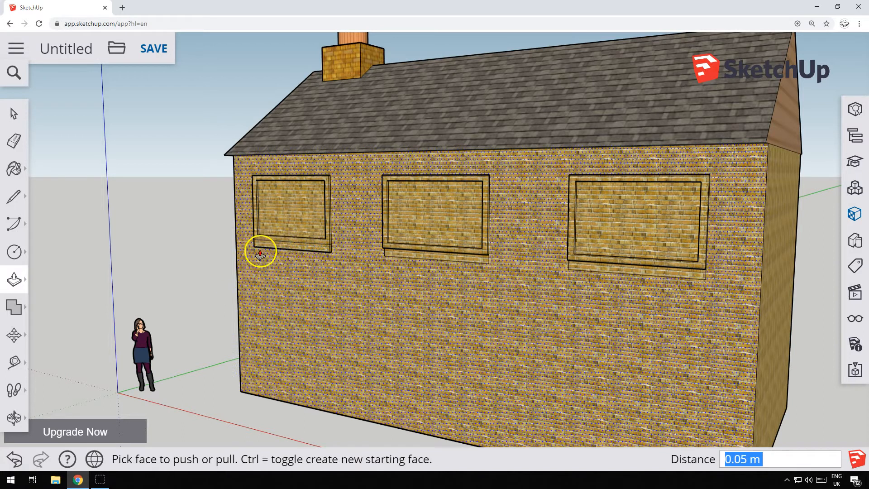
click(290, 248)
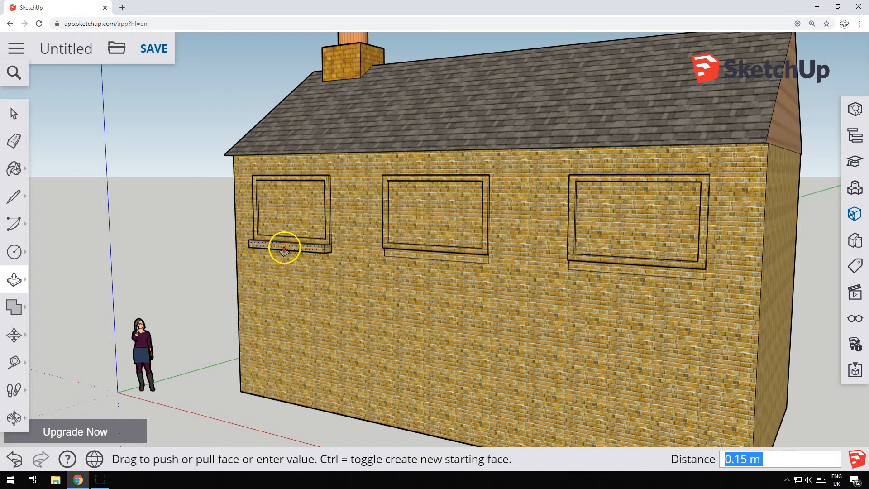
click(284, 248)
click(414, 253)
click(408, 262)
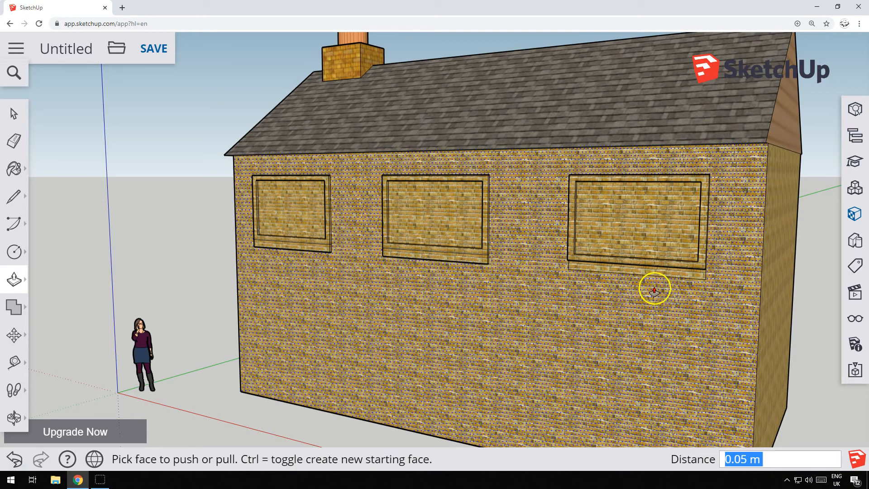
click(650, 277)
click(643, 273)
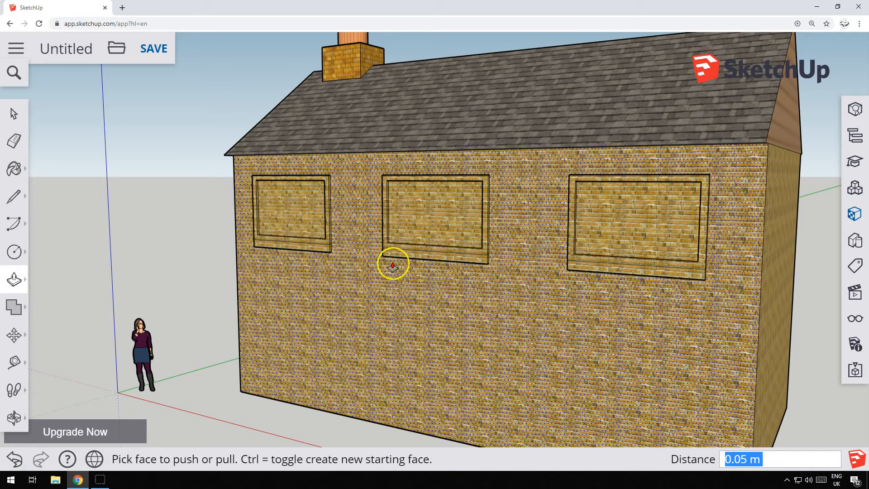
Step: Extrude the sills beneath the left, middle and right windows a further 0.05 m outward, beyond the frames
click(294, 244)
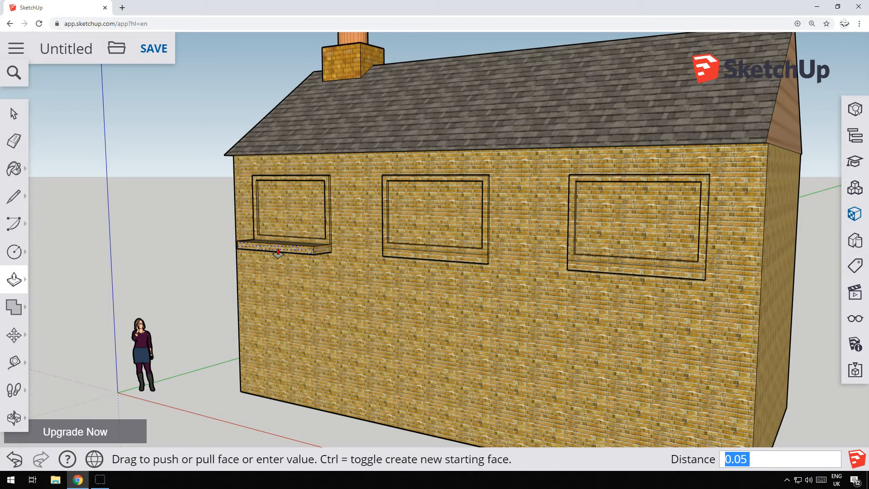
click(278, 254)
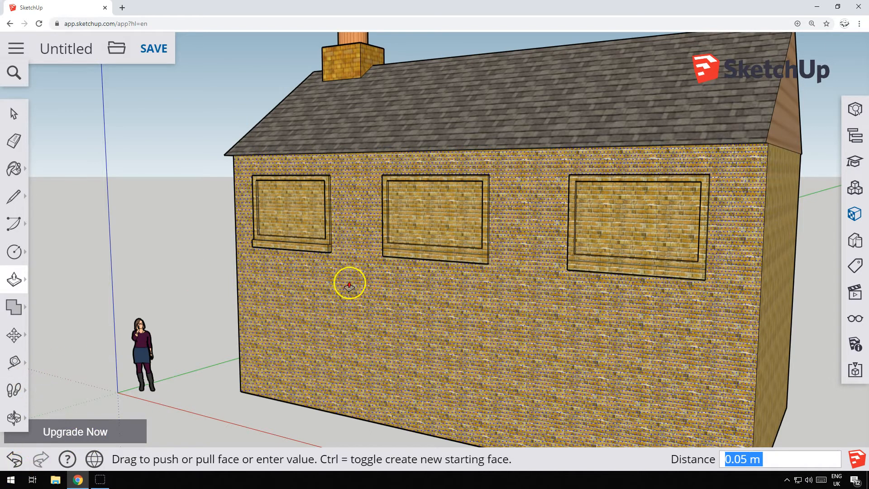
drag(421, 257, 375, 259)
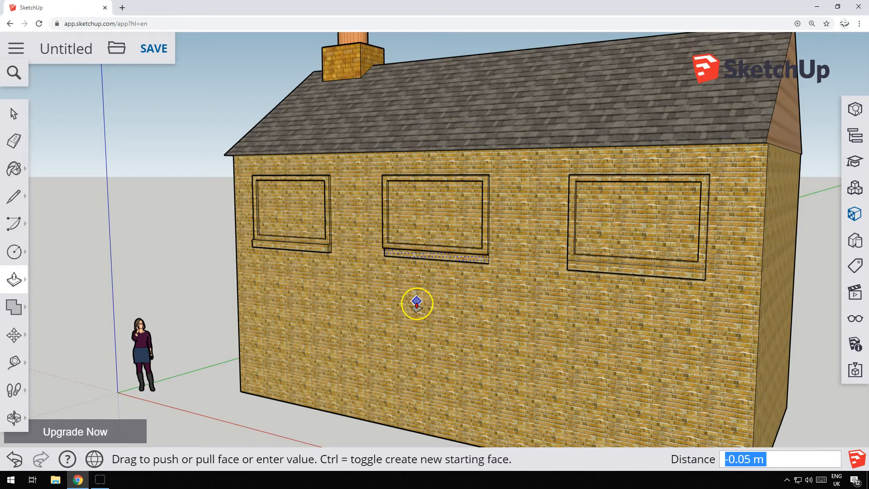
click(386, 256)
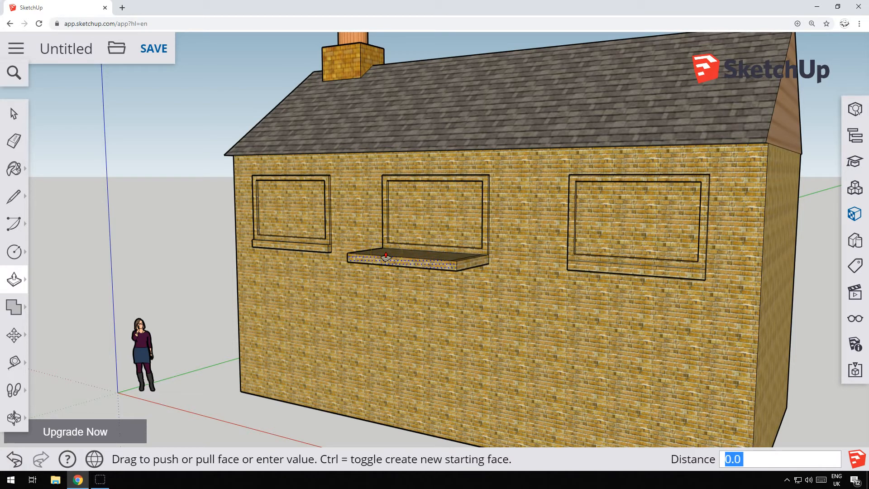
text(5)
key(Return)
click(604, 267)
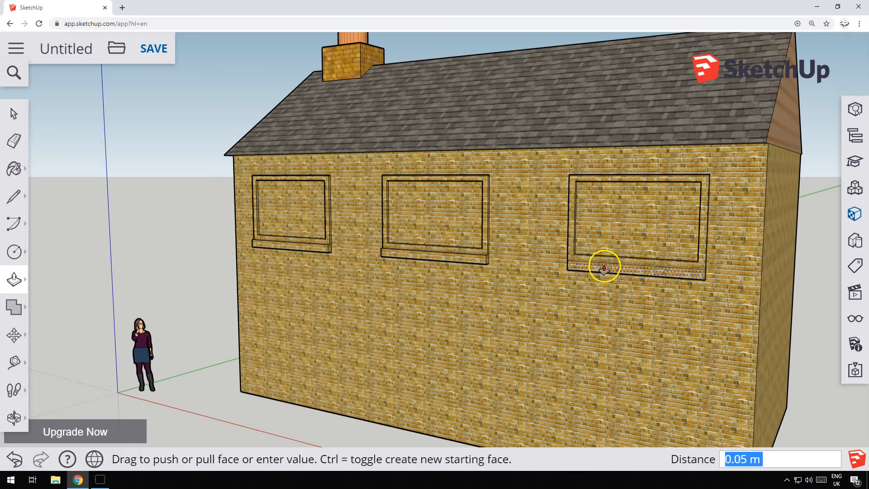
click(580, 277)
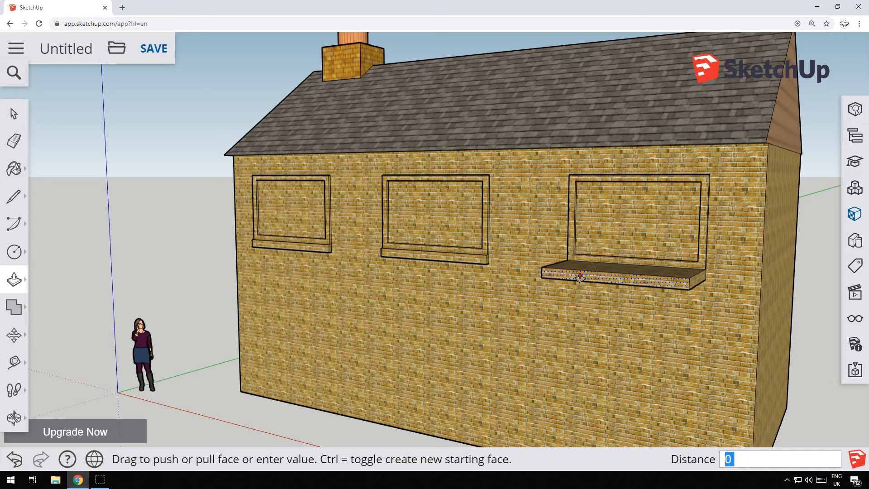
text(5)
key(Return)
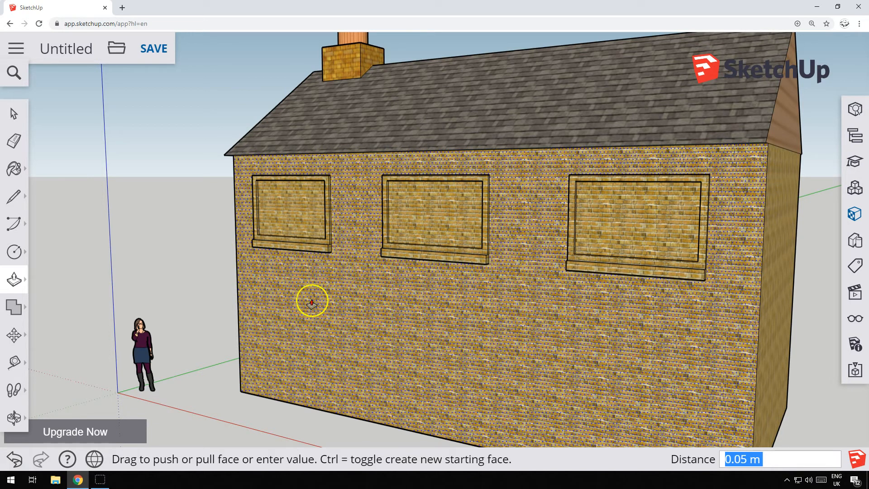
Step: Push/Pull the front face of the right window's sill slightly further out from the wall
key(o)
drag(563, 291, 416, 330)
key(p)
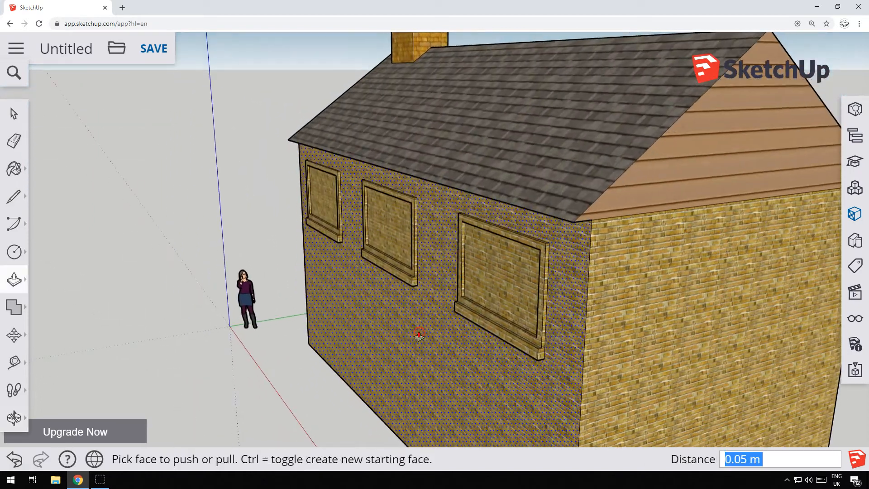
double_click(503, 335)
click(488, 336)
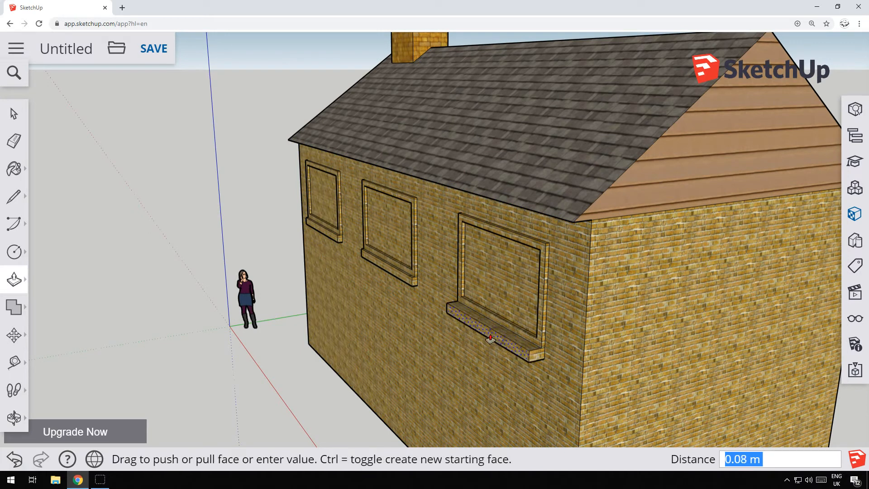
click(493, 336)
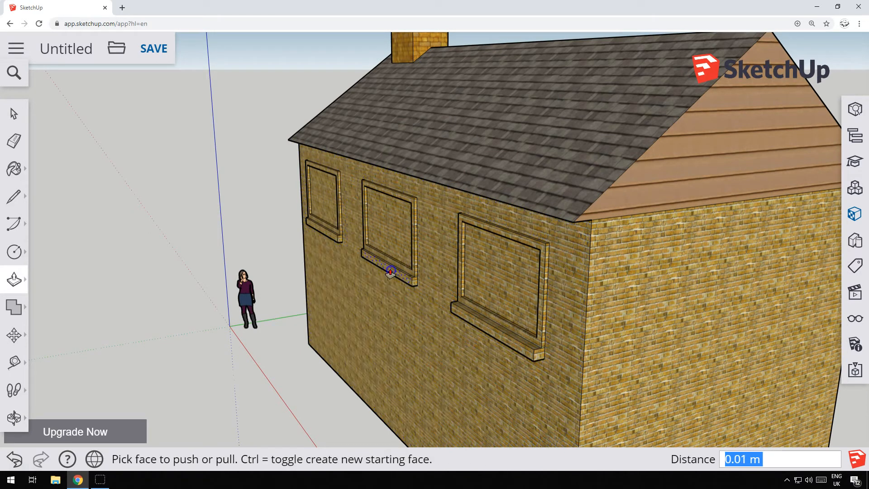
Step: Extend the middle and left windows' sills 0.06 m further outward to line up with the neighbouring sill
click(389, 270)
click(460, 317)
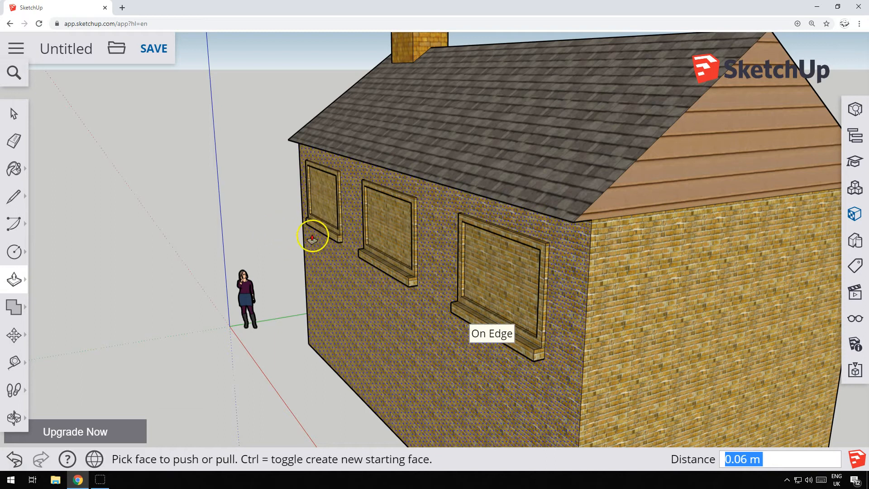
click(324, 233)
click(368, 258)
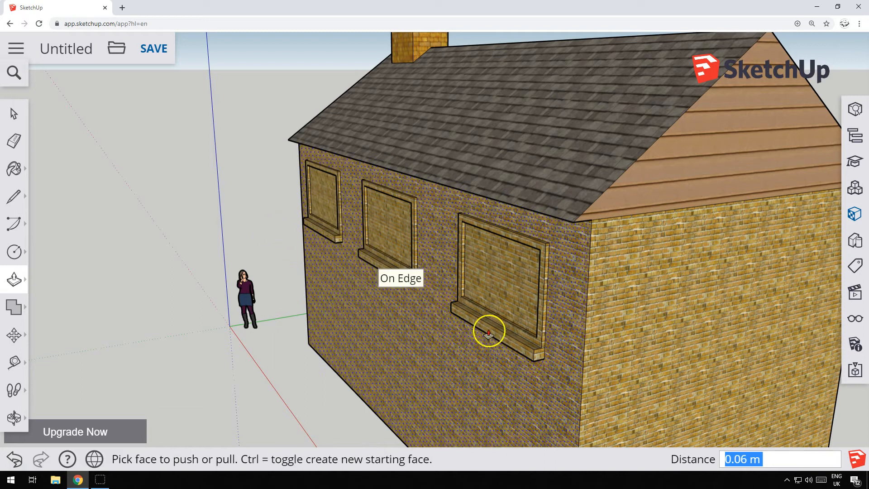
Step: Choose white from the Colors materials and paint the front face of the right window's frame
middle_drag(253, 258, 302, 252)
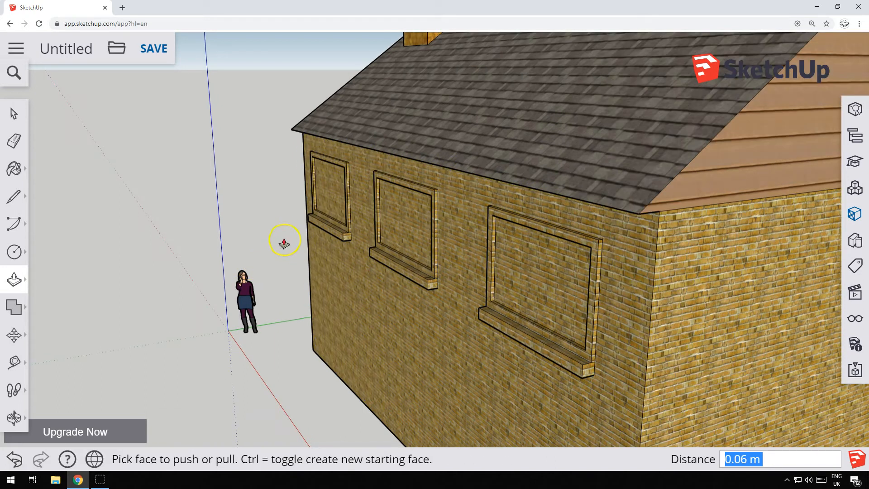
click(13, 168)
scroll(643, 344, down, 15)
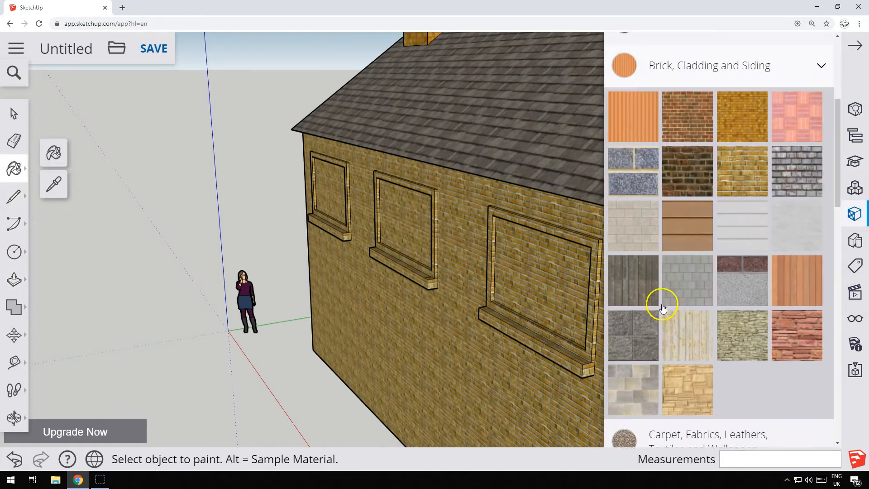
scroll(652, 344, down, 8)
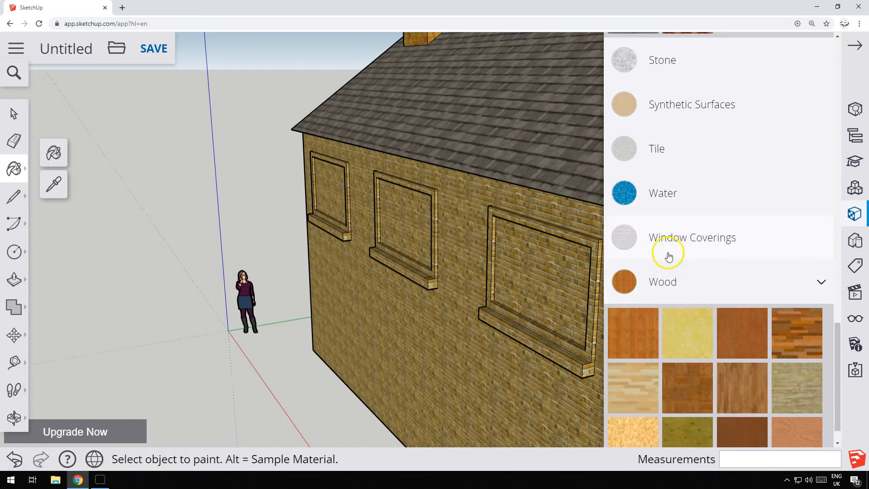
click(712, 284)
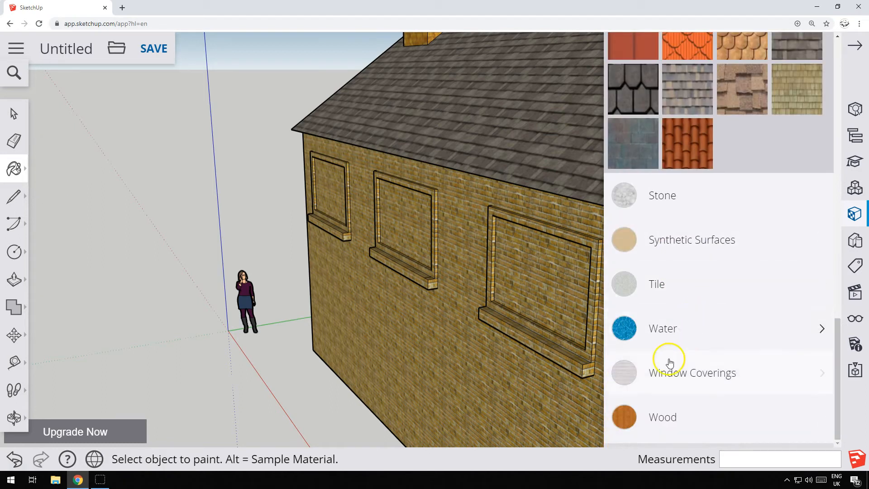
scroll(667, 360, up, 4)
scroll(686, 277, up, 5)
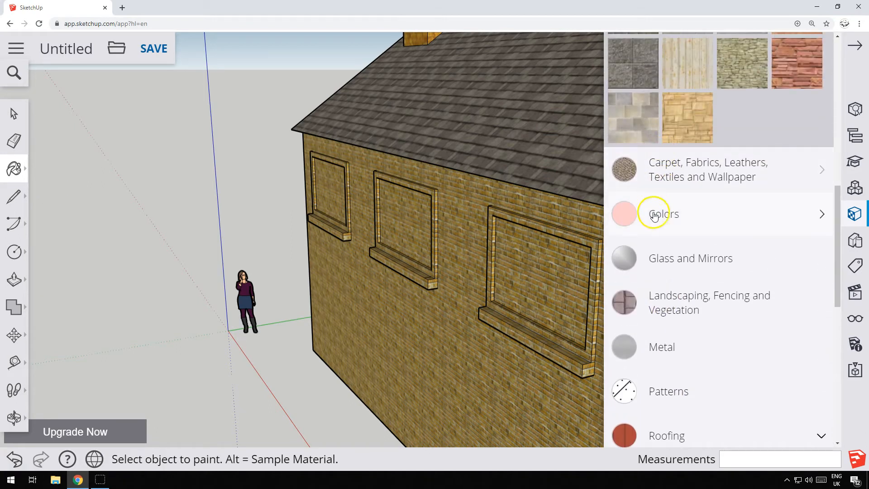
click(647, 214)
scroll(674, 258, down, 15)
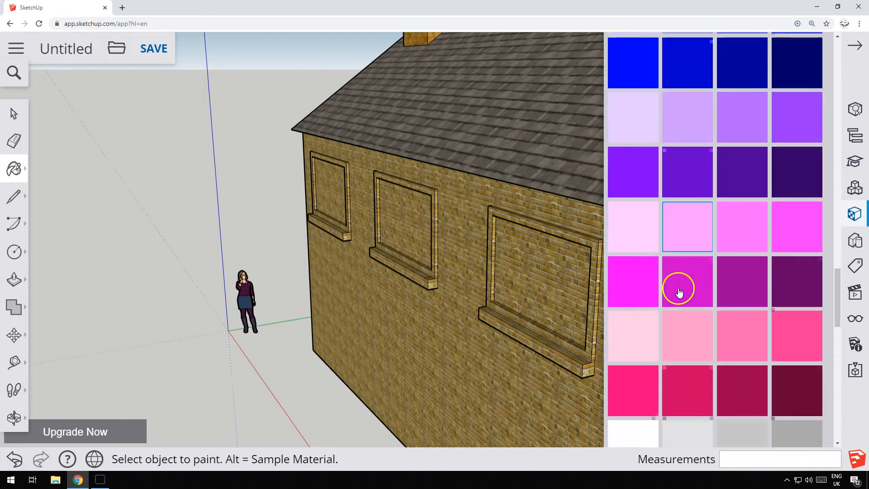
click(670, 292)
click(592, 327)
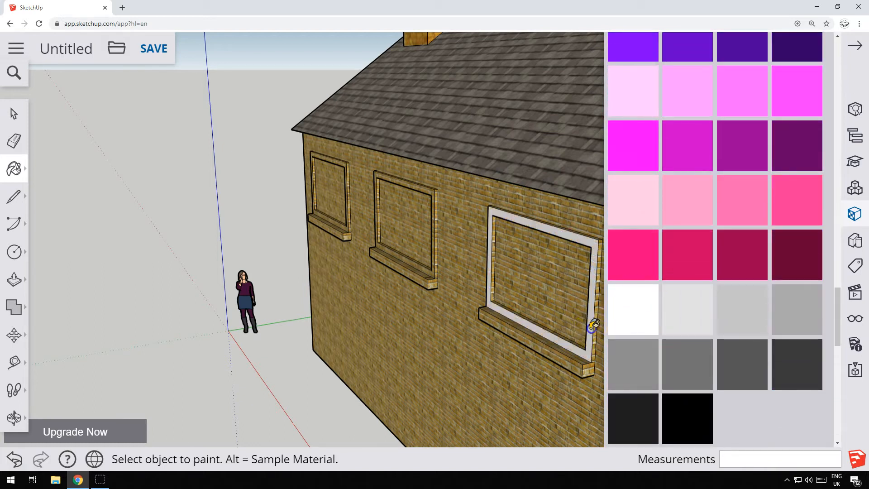
Step: Paint the right window frame's outer and inner side faces white, undoing the white paint applied to its sill
click(597, 326)
click(565, 354)
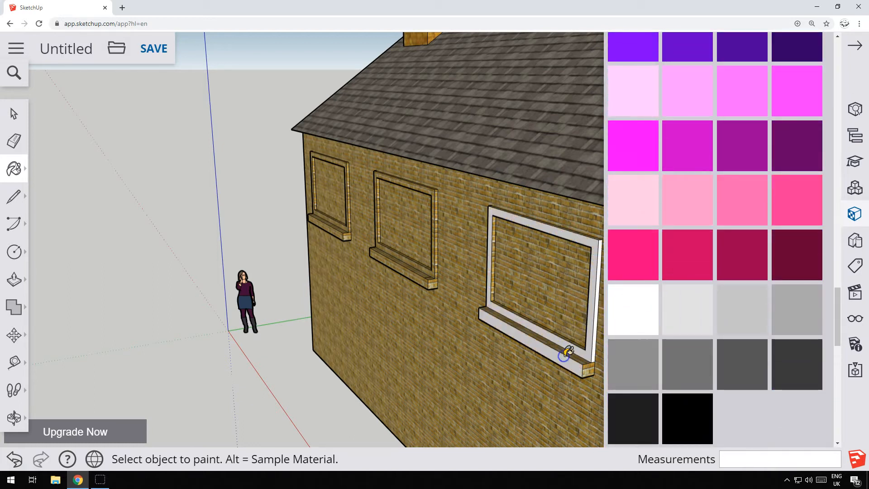
key(ctrl+z)
click(494, 272)
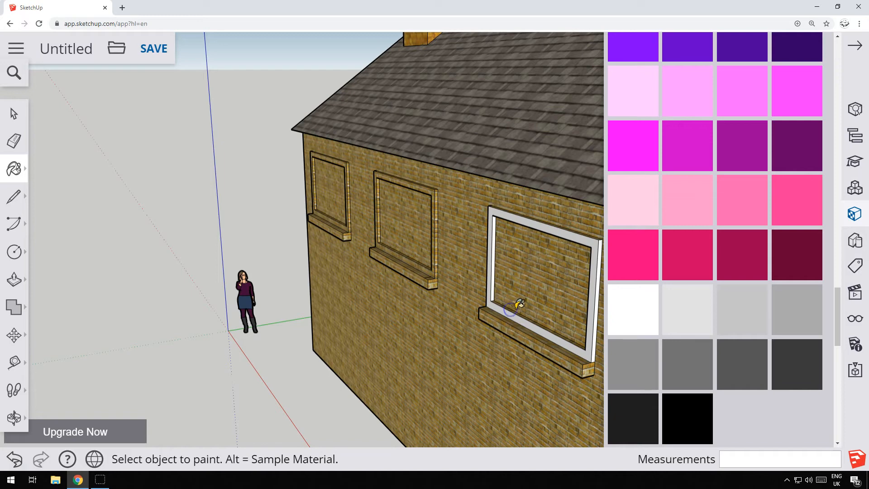
Step: Paint the front and outer side faces of the middle and left window frames white, plus the middle frame's inner side
scroll(520, 304, up, 3)
middle_drag(495, 304, 442, 213)
scroll(241, 231, down, 5)
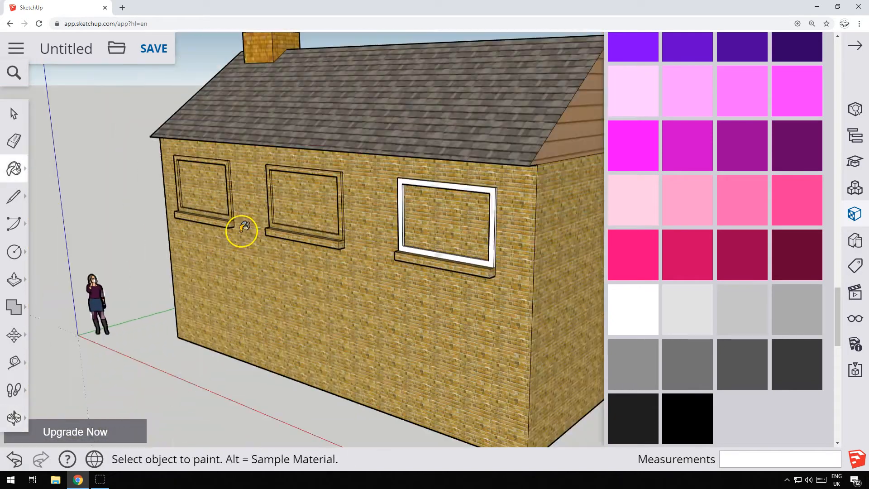
click(329, 234)
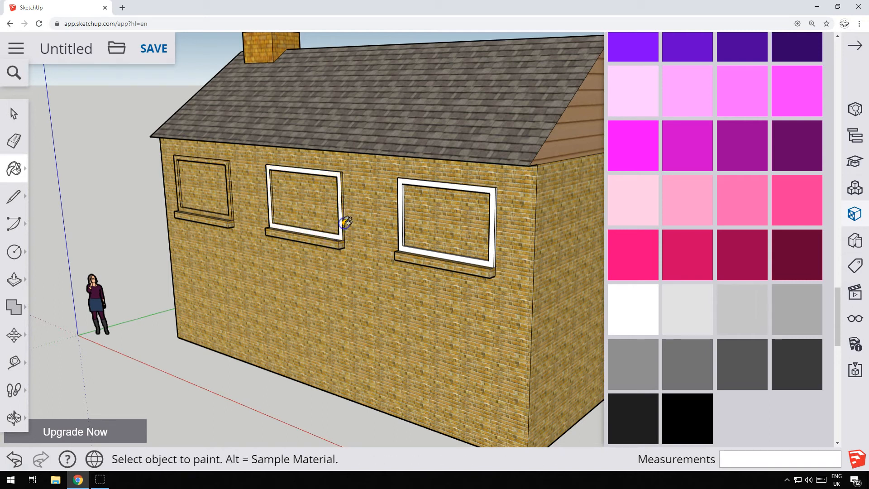
scroll(346, 223, up, 4)
click(347, 215)
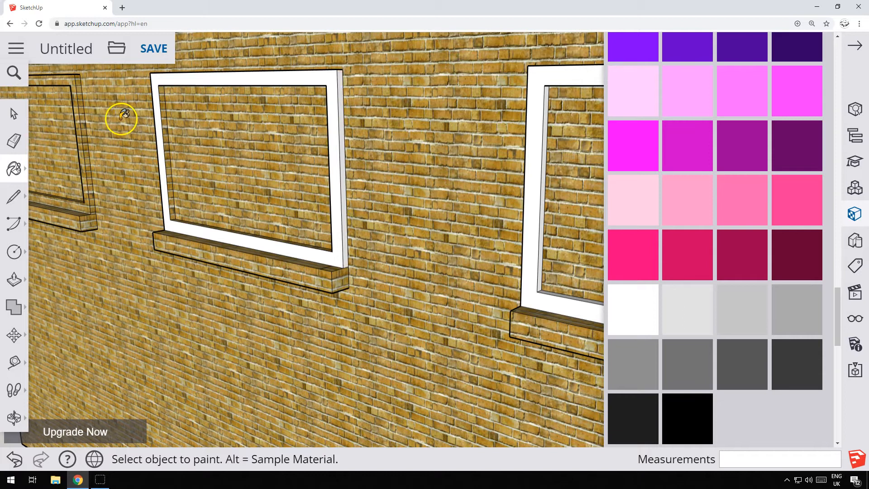
click(91, 191)
click(91, 195)
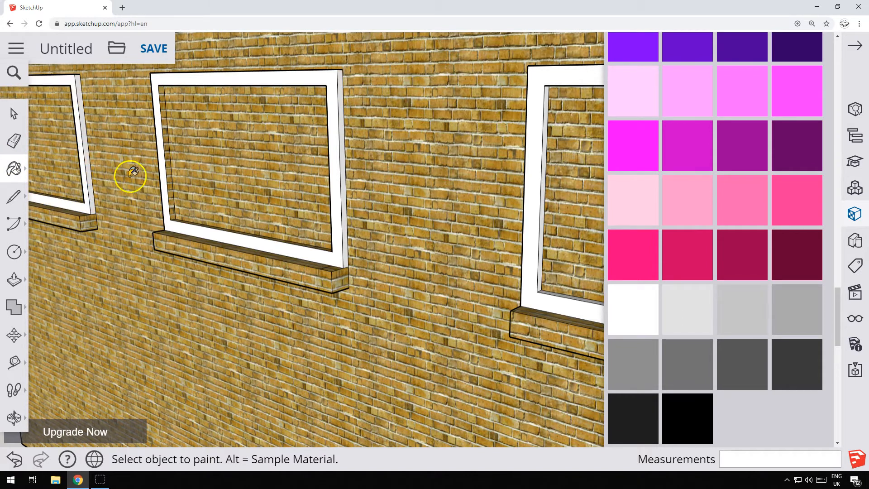
click(169, 163)
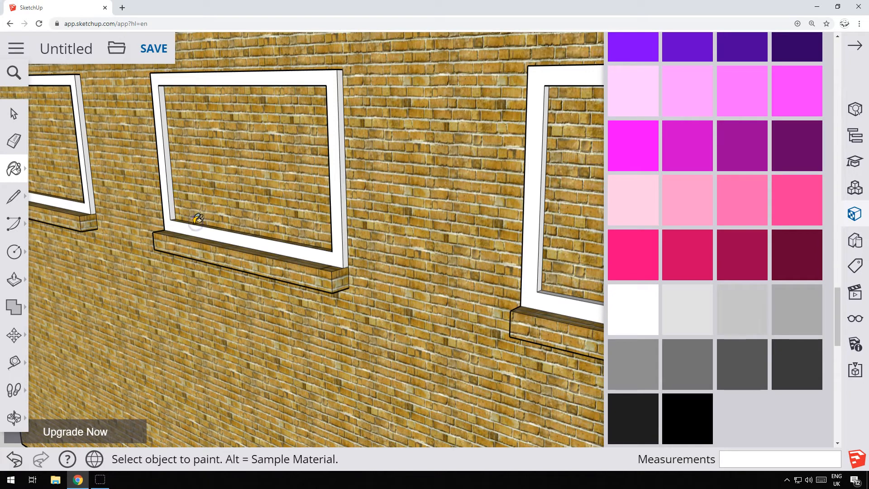
Step: Paint the middle window frame's inner bottom and top faces and the right window frame's top face white
scroll(196, 224, up, 4)
click(219, 230)
scroll(220, 231, down, 4)
mouse_move(215, 194)
middle_down()
mouse_move(215, 165)
mouse_move(290, 337)
middle_up()
click(311, 163)
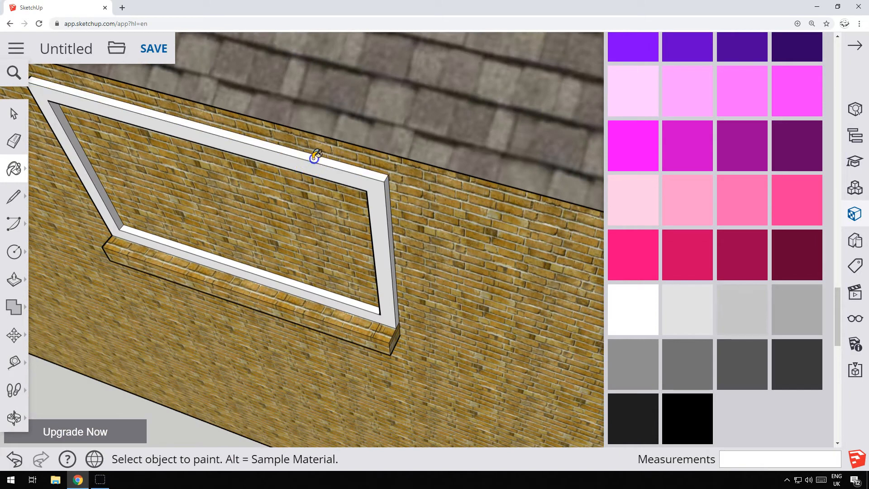
scroll(250, 167, down, 2)
scroll(249, 167, down, 2)
scroll(640, 258, up, 3)
scroll(593, 259, up, 3)
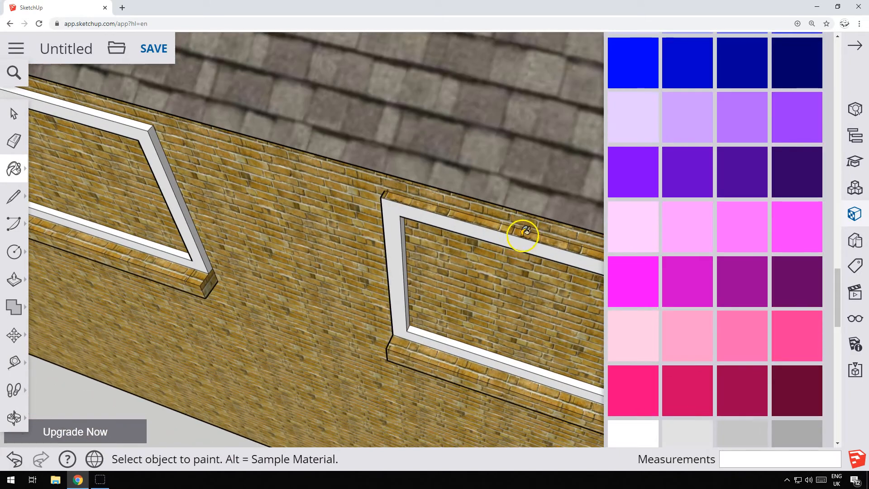
click(524, 233)
Step: Paint the left window frame's top, inner bottom and outer left side faces white
scroll(418, 236, down, 2)
scroll(418, 236, down, 3)
scroll(77, 195, up, 3)
mouse_move(77, 194)
middle_down()
mouse_move(325, 219)
mouse_move(403, 148)
middle_up()
scroll(180, 378, down, 2)
scroll(243, 310, up, 3)
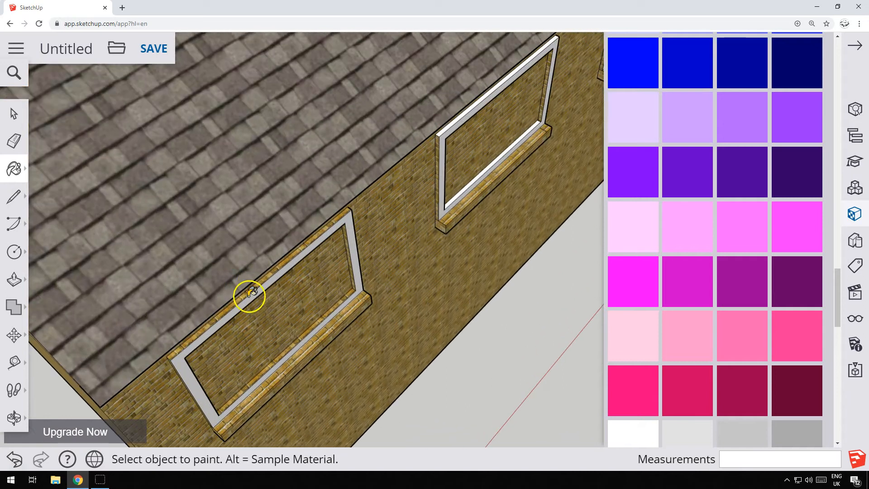
click(248, 294)
click(287, 351)
middle_drag(187, 397, 249, 350)
click(220, 362)
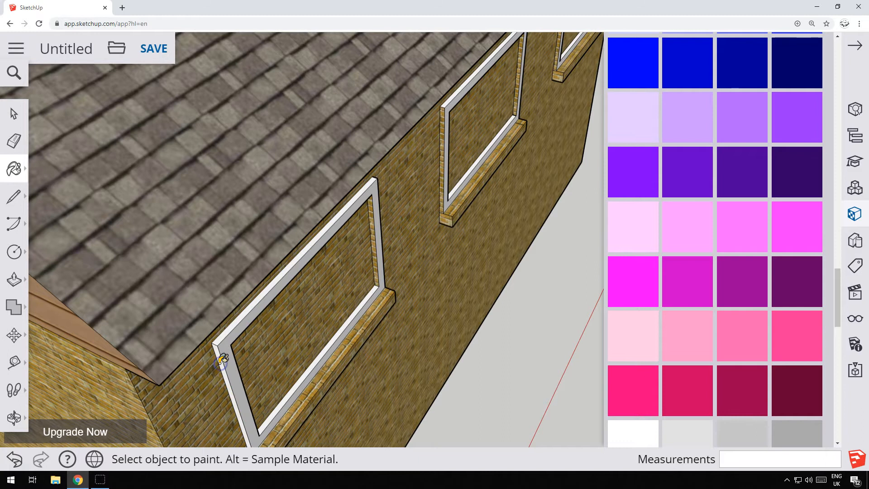
Step: Choose a light grey colour and paint the front and top faces of the middle window's sill
scroll(466, 273, down, 3)
mouse_move(462, 270)
middle_down()
mouse_move(358, 260)
mouse_move(159, 273)
middle_up()
scroll(244, 278, down, 2)
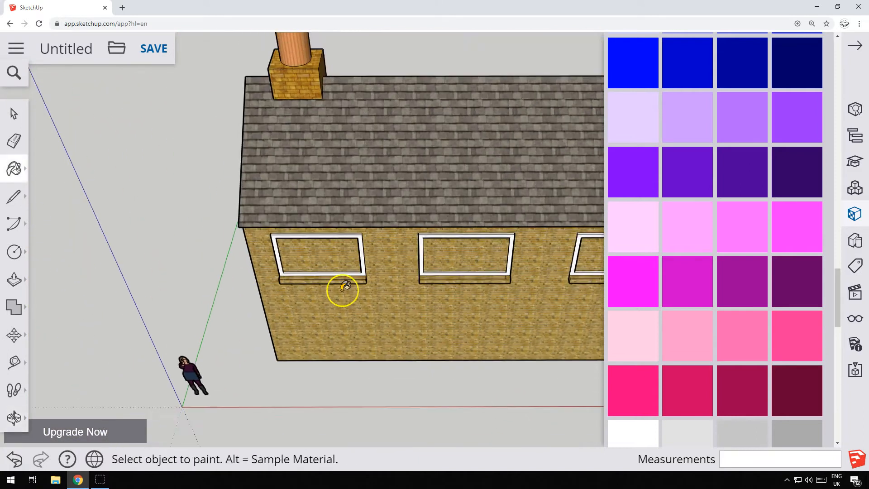
scroll(499, 322, up, 4)
scroll(742, 253, down, 4)
scroll(753, 242, up, 1)
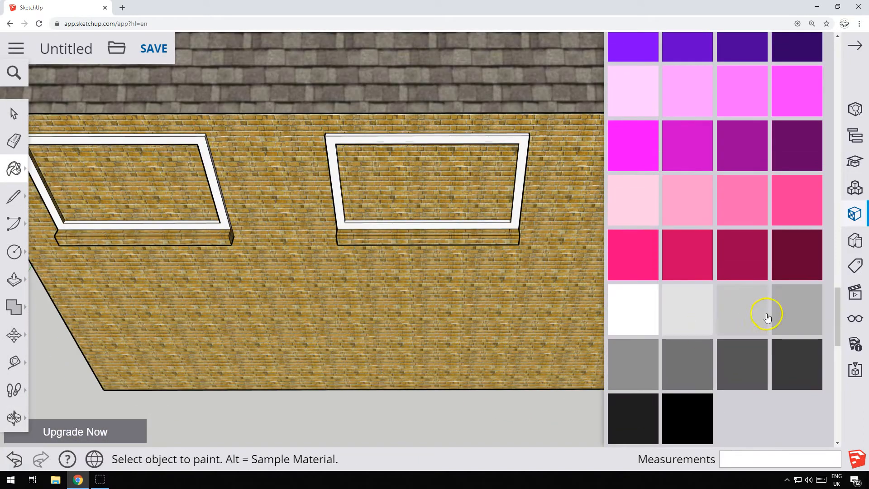
click(433, 241)
click(446, 232)
click(513, 233)
middle_drag(514, 233, 317, 228)
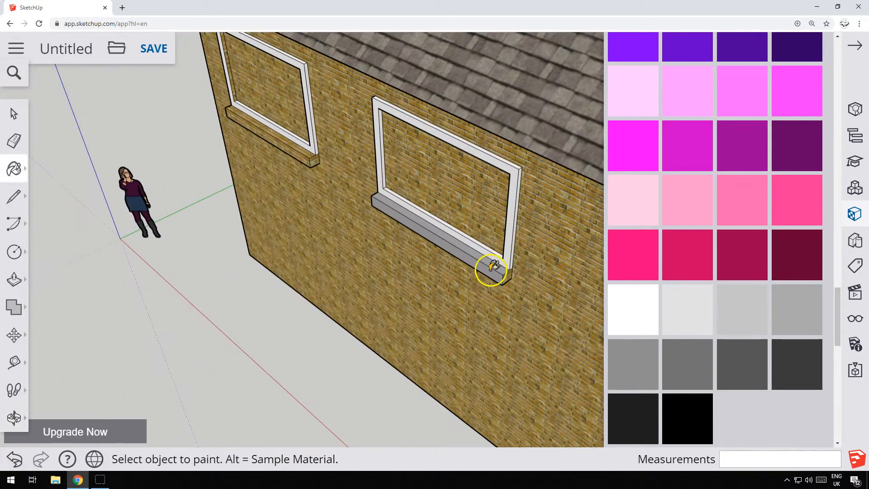
Step: Paint the left window's sill and the exposed left end faces of the window sills light grey
click(295, 155)
click(316, 155)
mouse_move(163, 117)
middle_down()
mouse_move(149, 97)
mouse_move(417, 117)
mouse_move(301, 220)
mouse_move(267, 261)
mouse_move(412, 225)
middle_up()
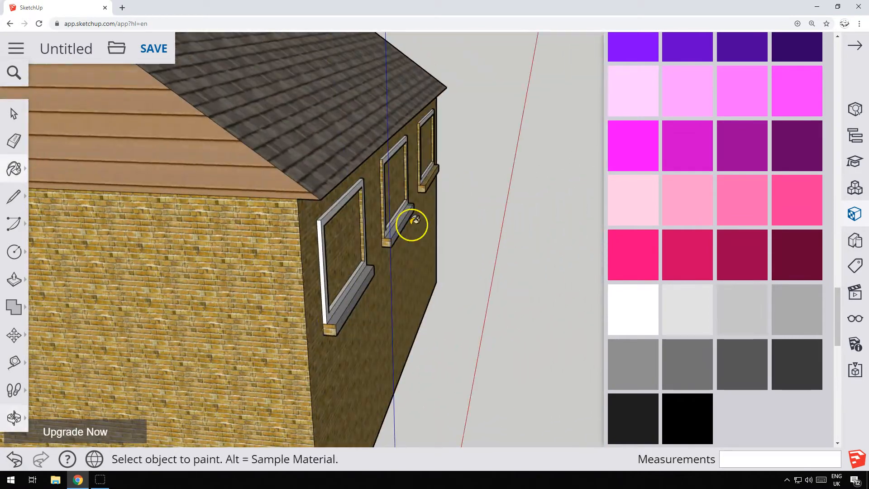
click(422, 199)
click(386, 244)
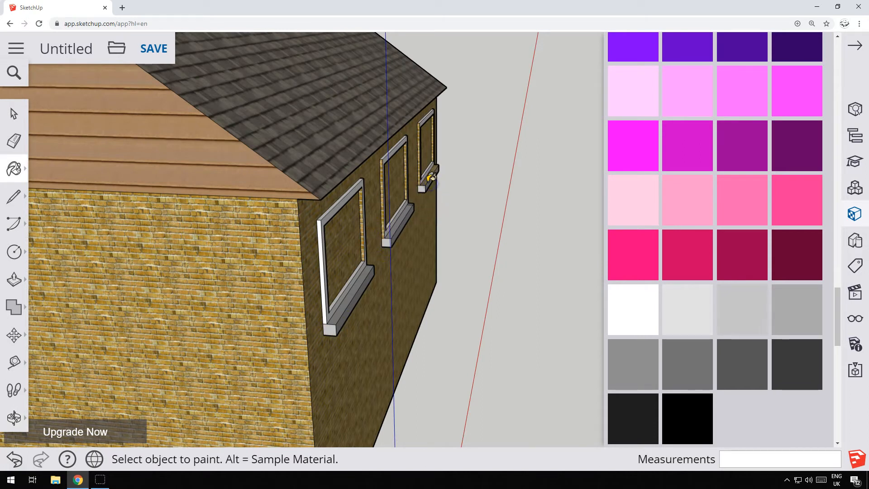
Step: Paint the remaining end faces of the window sills light grey, including the right end of the right window's sill
scroll(462, 157, up, 5)
scroll(266, 258, up, 4)
click(270, 276)
middle_drag(385, 207, 7, 289)
scroll(177, 238, down, 4)
middle_drag(399, 226, 95, 276)
click(426, 199)
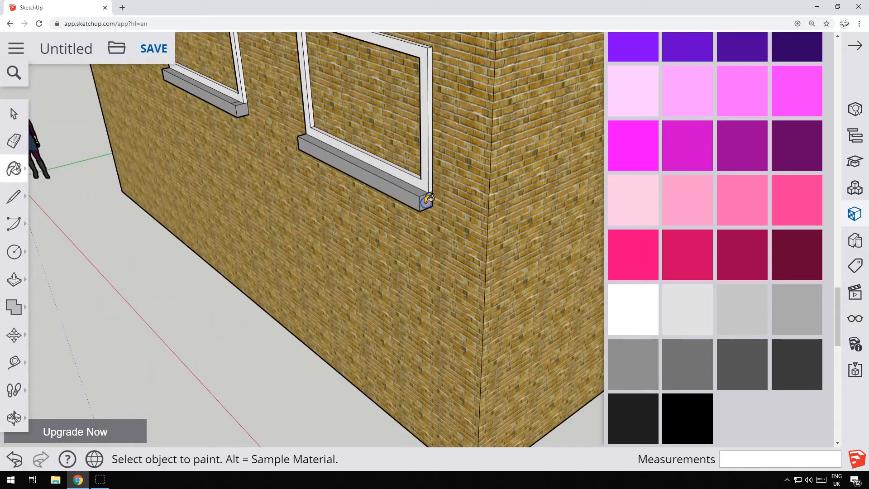
scroll(324, 171, up, 4)
scroll(299, 164, down, 3)
scroll(203, 164, up, 3)
scroll(208, 166, down, 5)
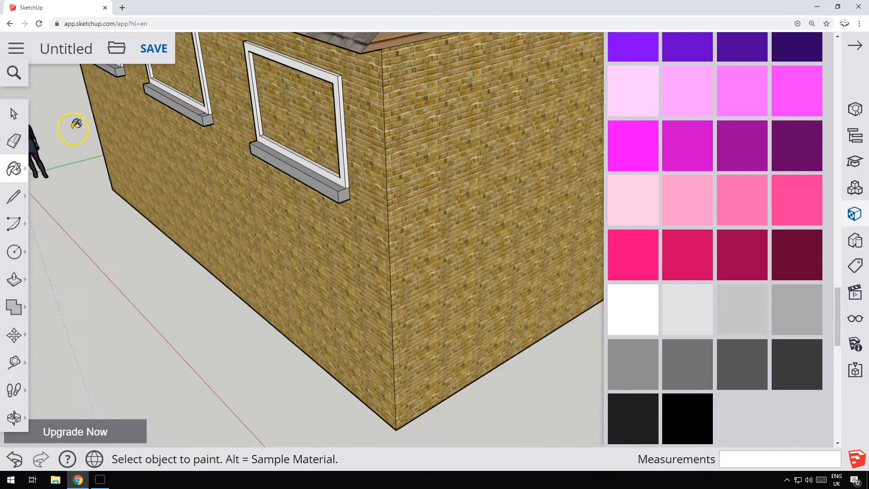
Step: Try to erase the short stray line at the right end of the middle window's sill
middle_drag(73, 127, 237, 186)
click(14, 141)
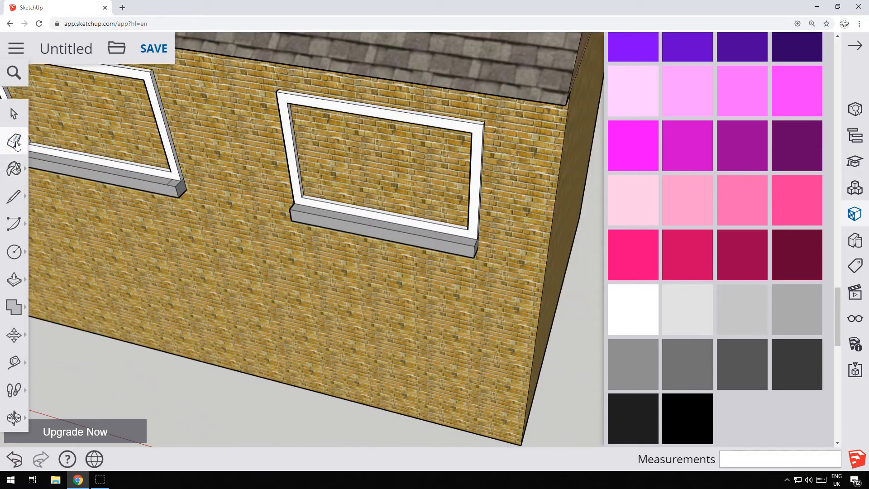
drag(170, 180, 169, 179)
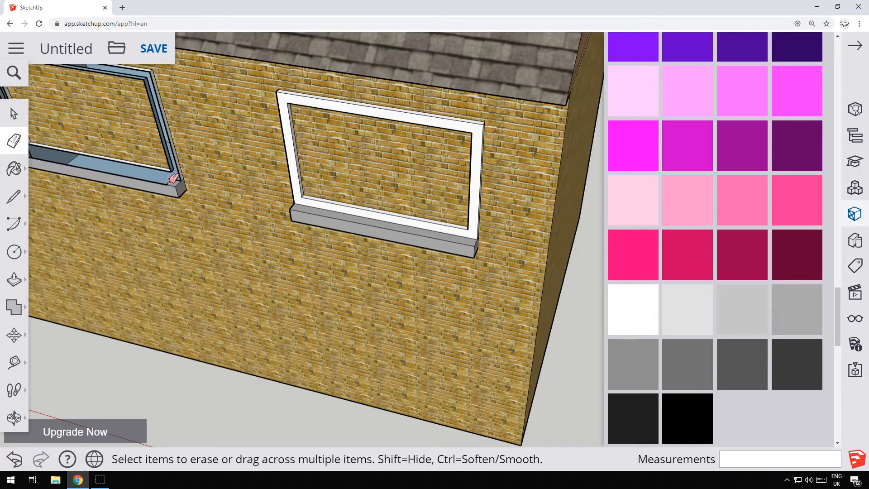
key(ctrl+z)
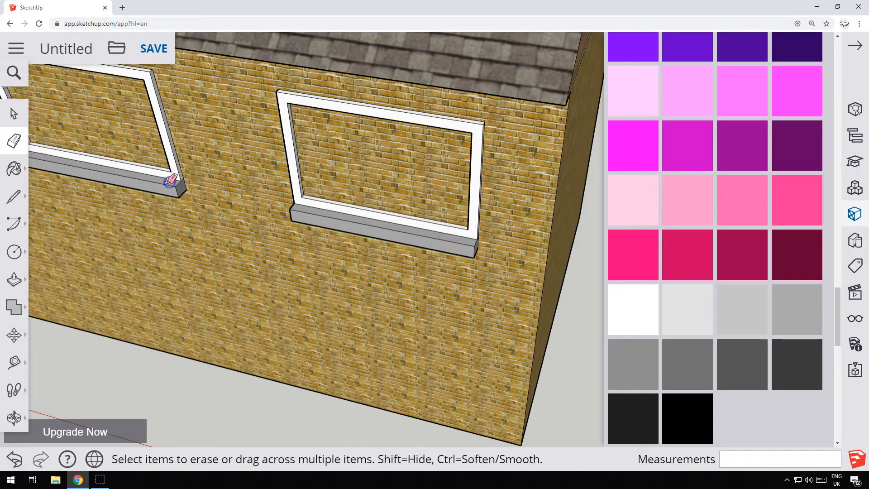
scroll(153, 208, up, 2)
scroll(211, 203, down, 5)
scroll(384, 244, up, 4)
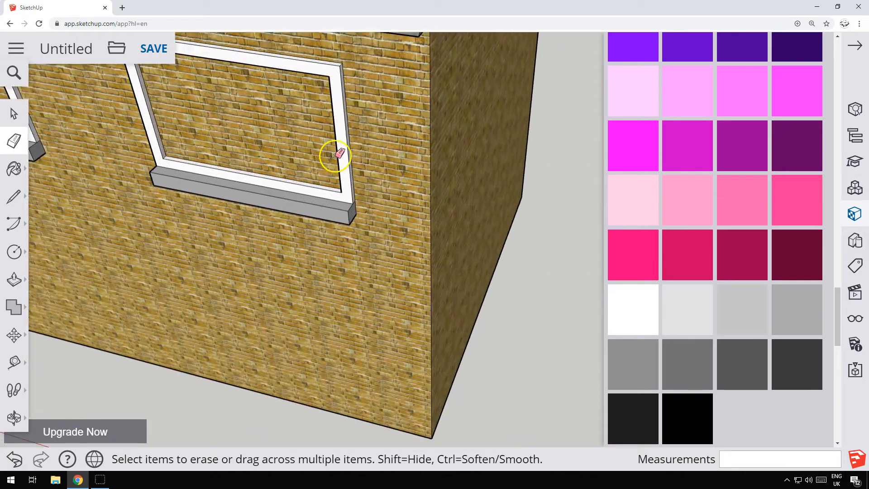
scroll(335, 156, down, 3)
Step: Paint the panes of all three windows with the blue translucent glass from the Glass and Mirrors materials
scroll(722, 136, up, 12)
scroll(684, 217, up, 18)
scroll(660, 267, down, 6)
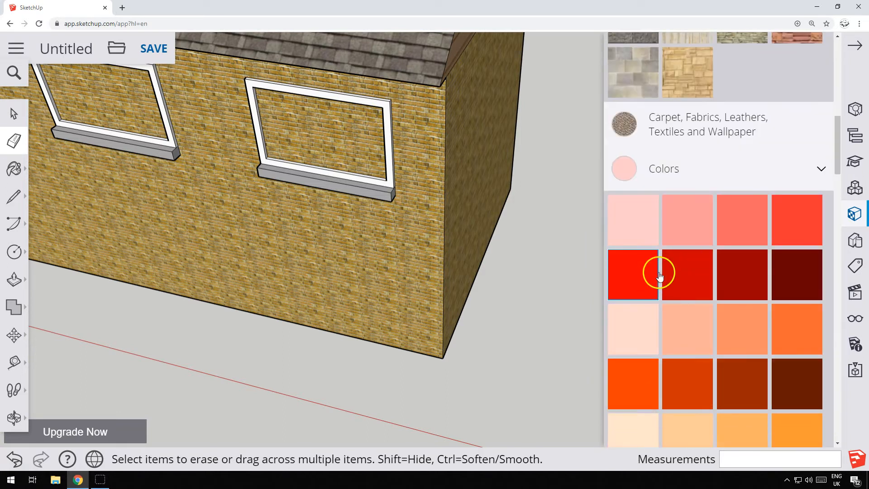
click(701, 173)
scroll(683, 215, down, 3)
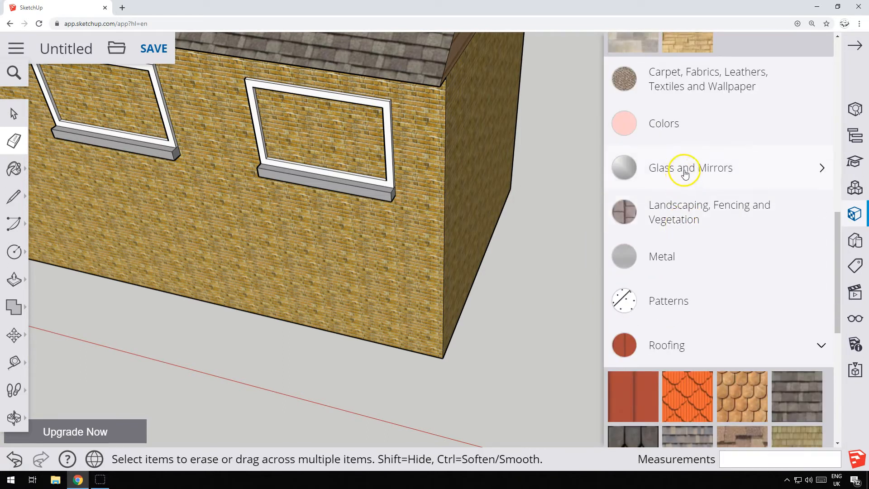
click(684, 170)
click(789, 219)
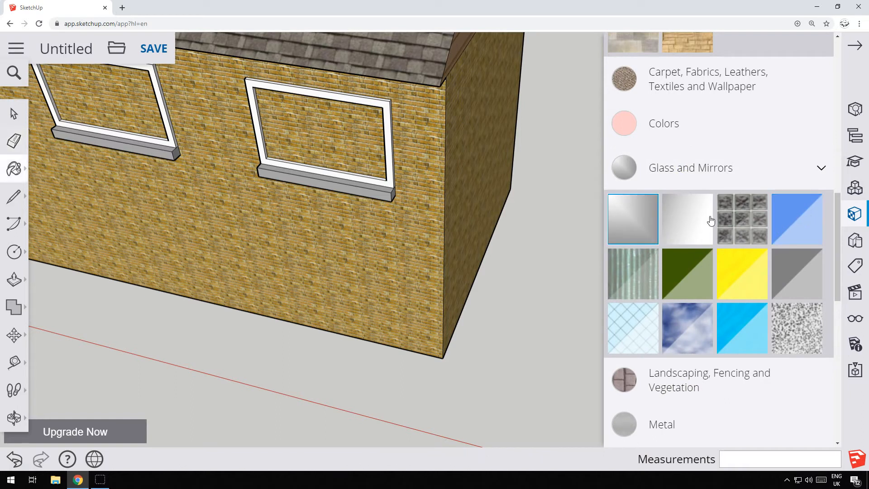
click(318, 128)
click(114, 89)
scroll(427, 175, down, 5)
click(216, 159)
Step: Look over the three glazed windows along the wall and hide the materials browser
scroll(58, 180, up, 5)
mouse_move(43, 174)
middle_down()
mouse_move(394, 161)
mouse_move(317, 39)
mouse_move(194, 170)
middle_up()
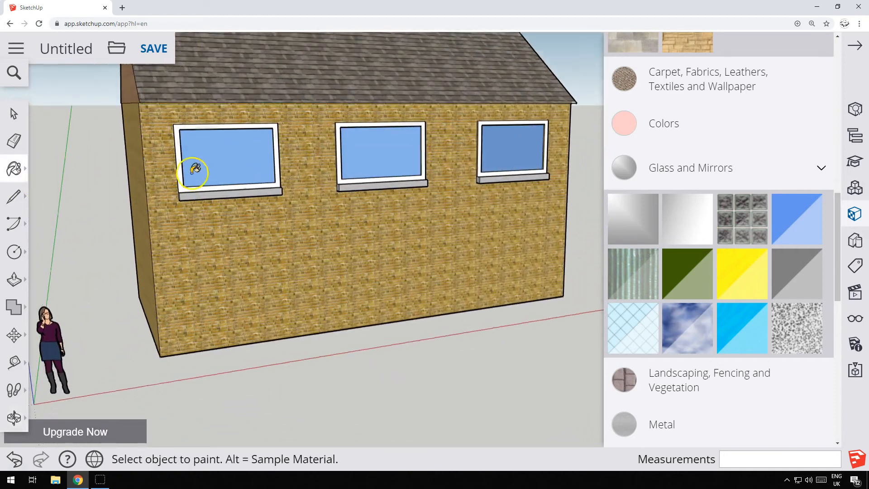
scroll(364, 284, up, 2)
mouse_move(441, 385)
middle_down()
mouse_move(385, 334)
mouse_move(303, 306)
mouse_move(278, 365)
mouse_move(406, 365)
mouse_move(454, 258)
mouse_move(299, 217)
mouse_move(290, 283)
mouse_move(413, 368)
mouse_move(462, 240)
middle_up()
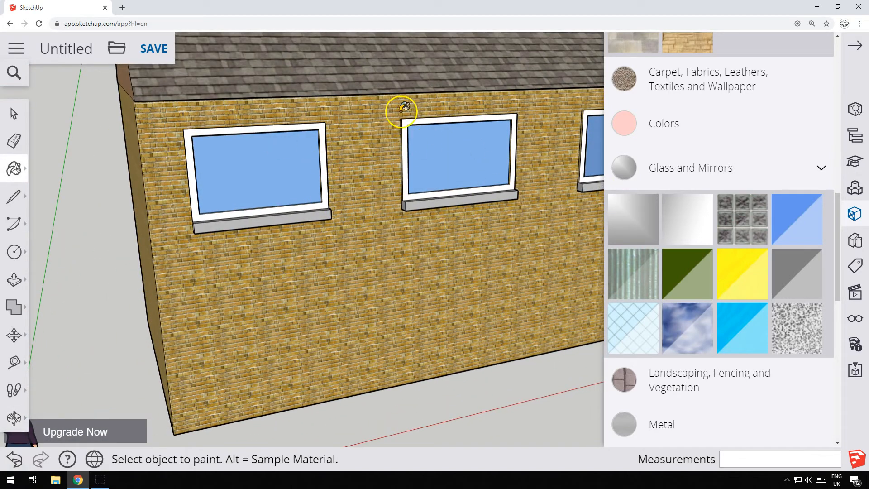
scroll(691, 136, down, 1)
scroll(692, 138, up, 1)
click(855, 47)
scroll(136, 242, up, 2)
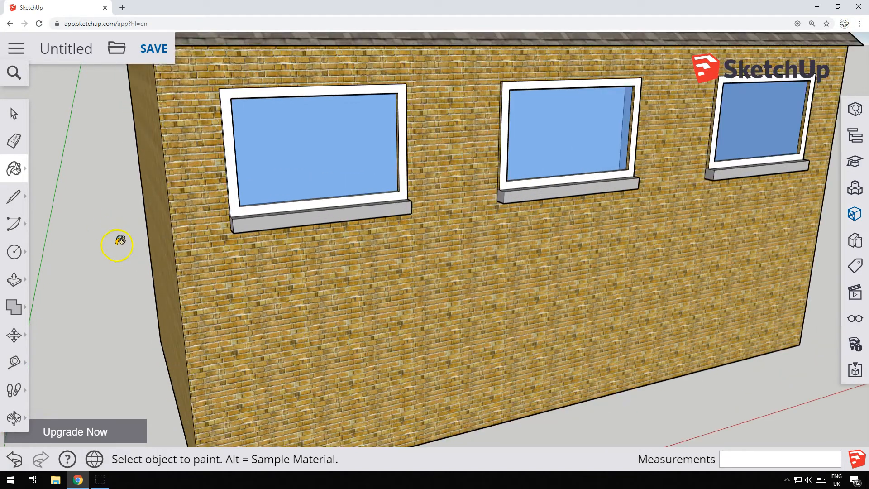
Step: Draw two slightly sloping lines across the left sill's end face, one about 0.11 m long from the frame's base and one near the bottom
mouse_move(52, 222)
middle_down()
mouse_move(196, 209)
mouse_move(304, 223)
mouse_move(333, 192)
mouse_move(334, 166)
mouse_move(281, 145)
middle_up()
key(b)
click(551, 210)
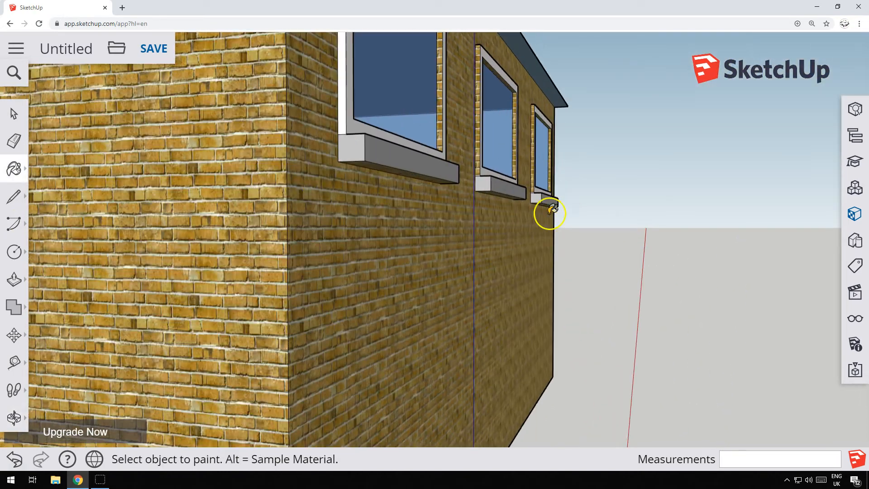
mouse_move(232, 173)
middle_down()
mouse_move(171, 165)
mouse_move(194, 186)
mouse_move(143, 131)
middle_up()
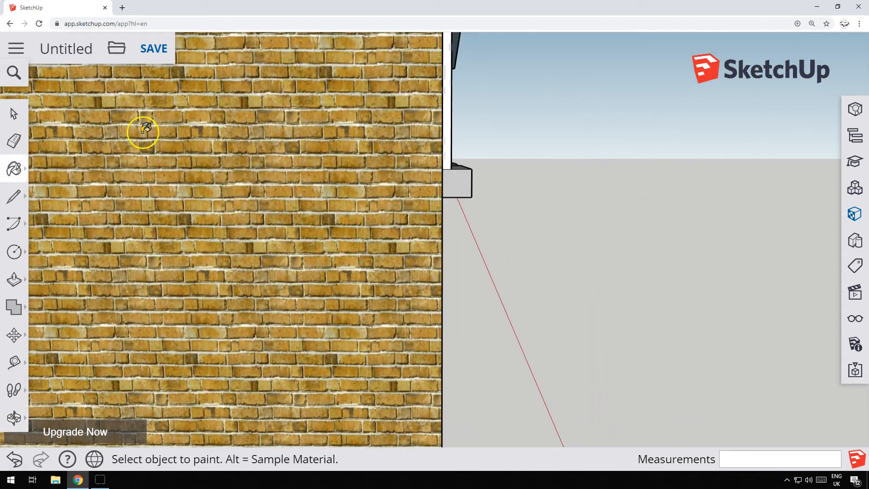
click(9, 196)
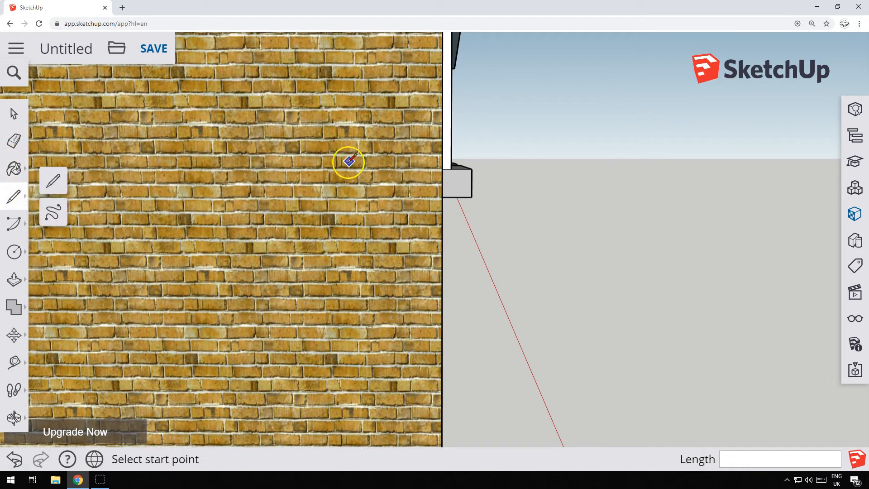
click(451, 169)
scroll(637, 199, up, 3)
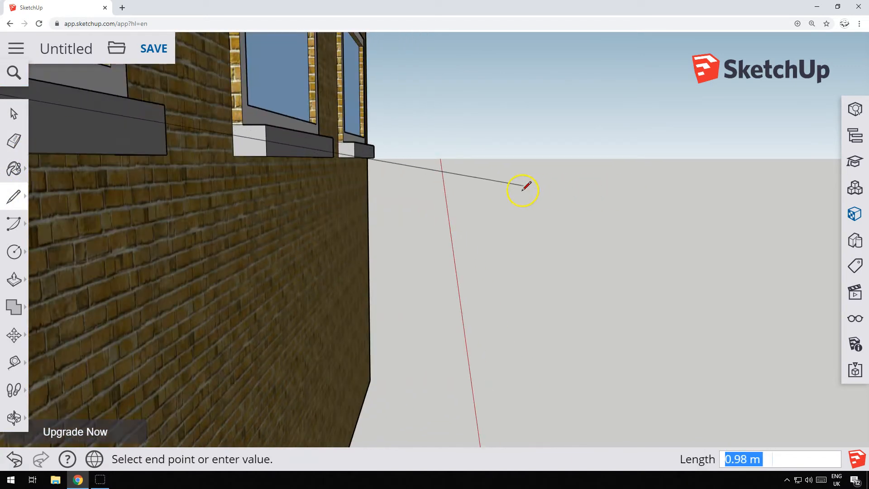
scroll(527, 188, down, 3)
scroll(359, 151, up, 4)
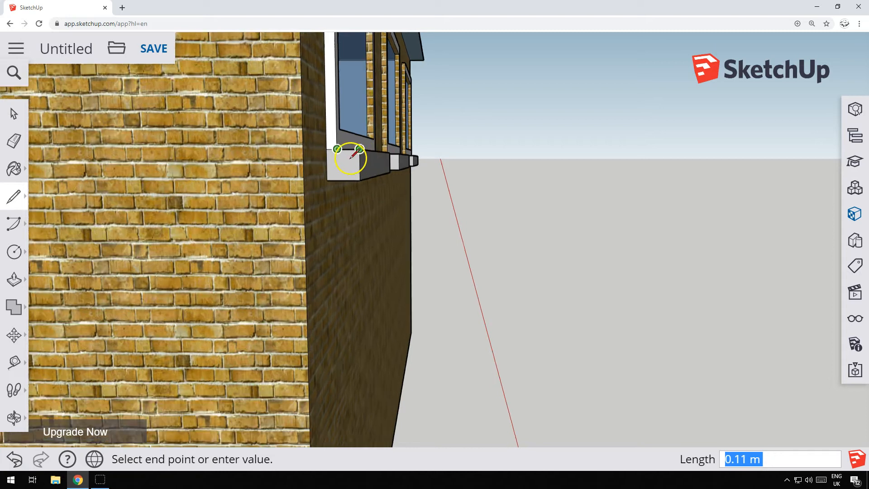
right_click(379, 155)
click(365, 163)
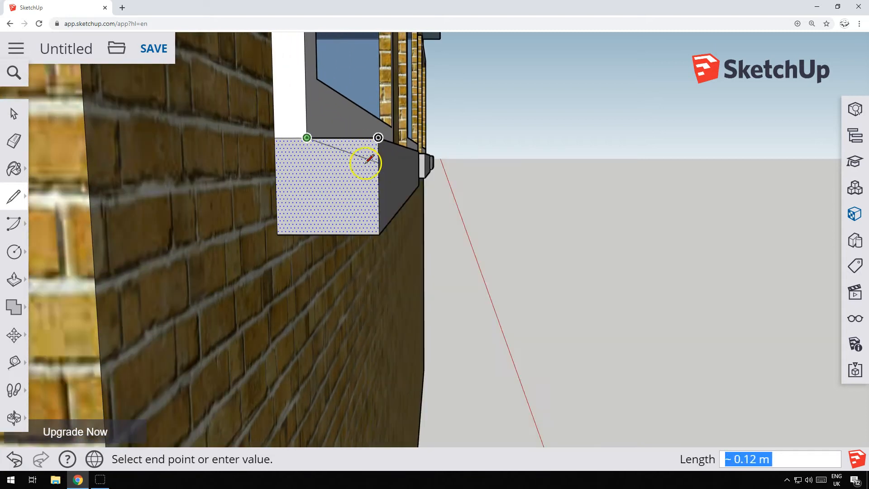
click(379, 153)
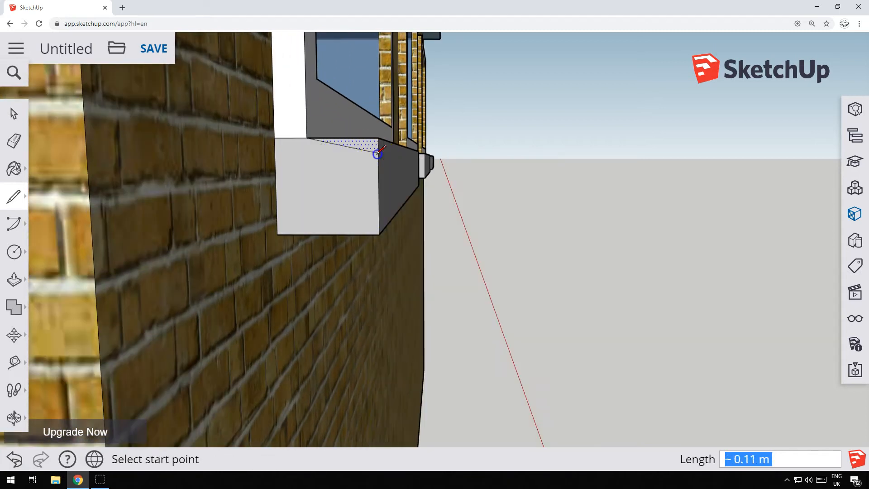
click(379, 209)
Step: Push the strip below the lower line on the left sill's end face back 2.00 m to cut it away along the sill
scroll(423, 232, down, 6)
key(o)
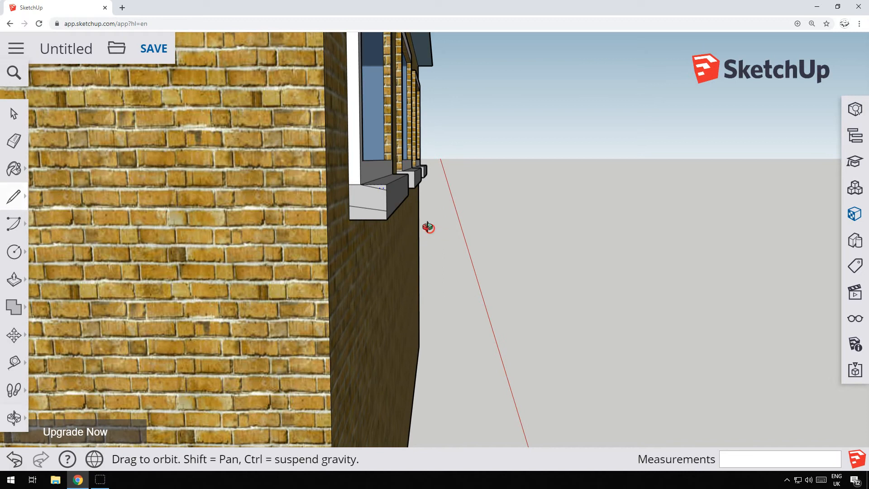
drag(429, 225, 331, 220)
middle_drag(331, 219, 384, 210)
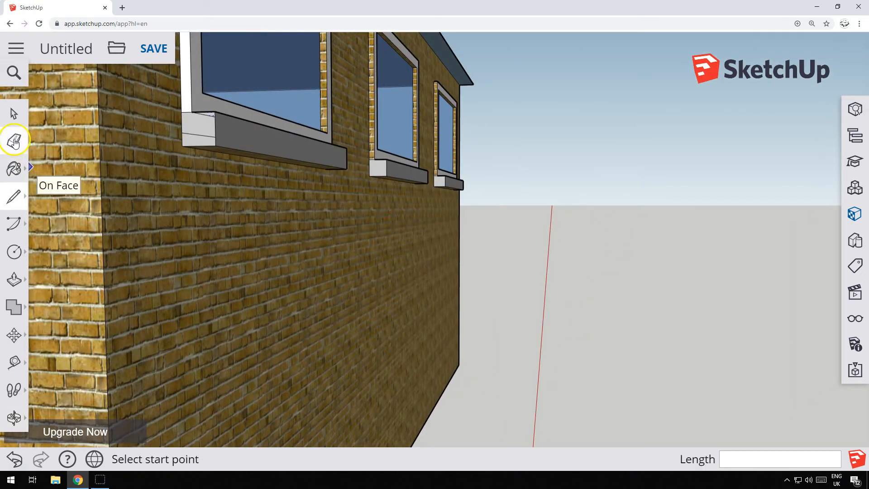
click(13, 279)
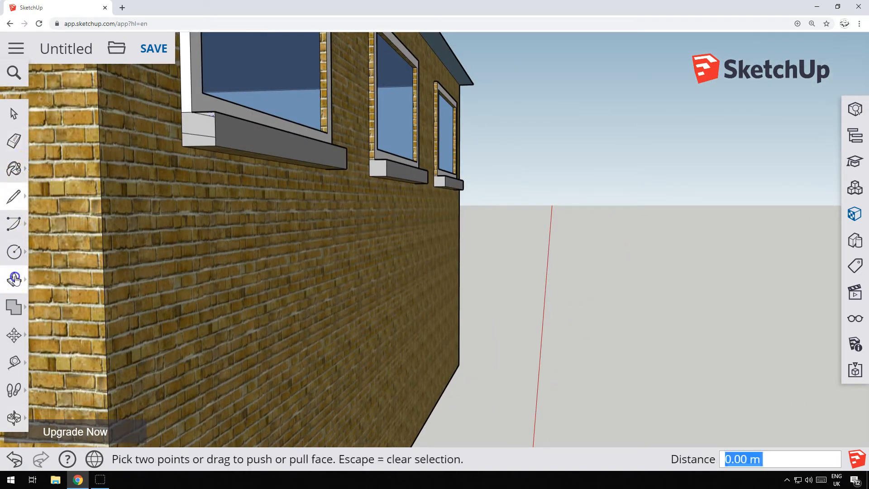
click(194, 146)
click(216, 146)
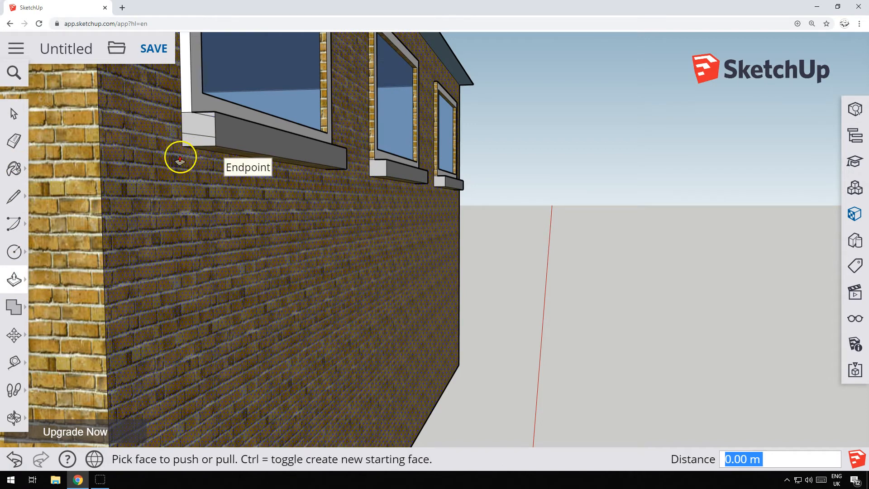
click(190, 144)
click(337, 169)
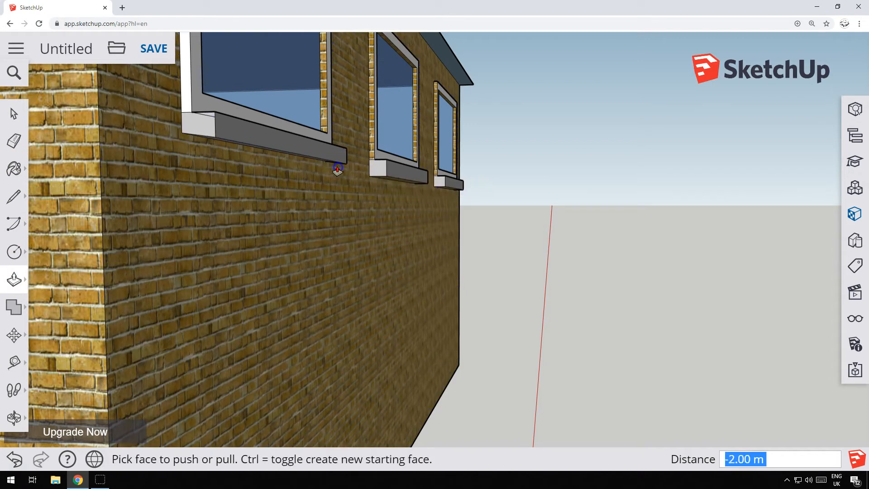
Step: Push the thin wedge above the upper line on the left sill's end face back 2.00 m to slope the sill's top
scroll(435, 165, up, 3)
scroll(380, 161, down, 2)
scroll(272, 159, up, 1)
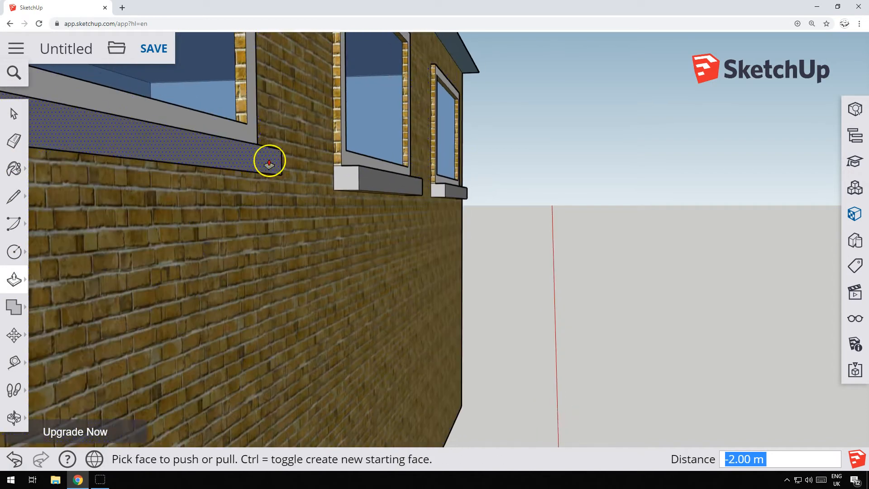
scroll(270, 159, down, 2)
click(84, 122)
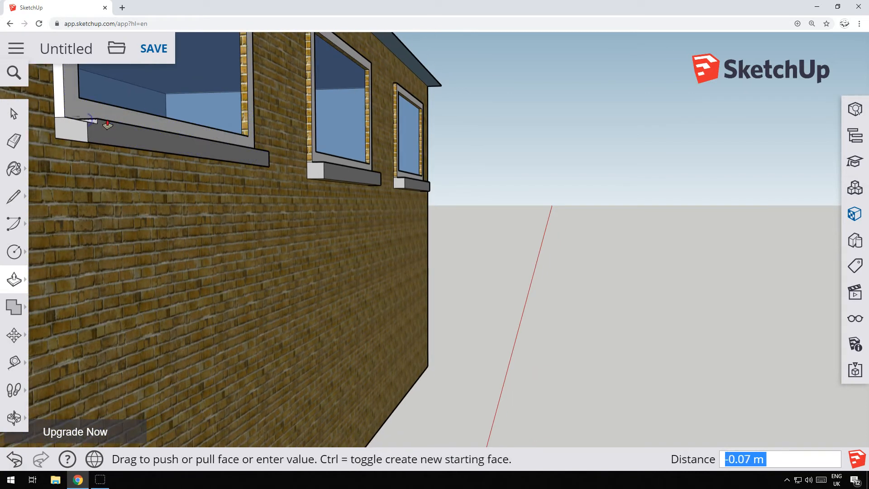
click(268, 154)
Step: Examine the left sill's sloped profile and the roof's eave corner from the gable end
mouse_move(278, 171)
middle_down()
mouse_move(235, 145)
mouse_move(202, 203)
mouse_move(260, 238)
mouse_move(284, 161)
middle_up()
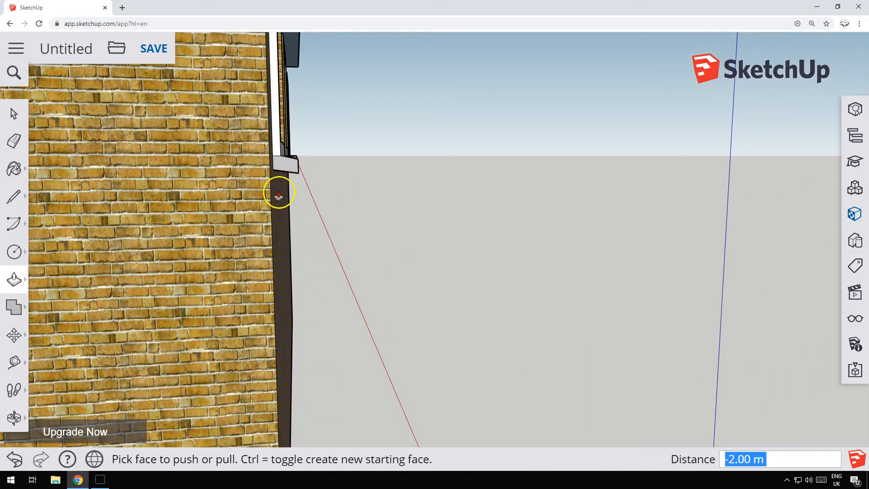
scroll(421, 150, down, 3)
scroll(412, 136, up, 4)
middle_drag(379, 93, 311, 182)
scroll(335, 141, down, 4)
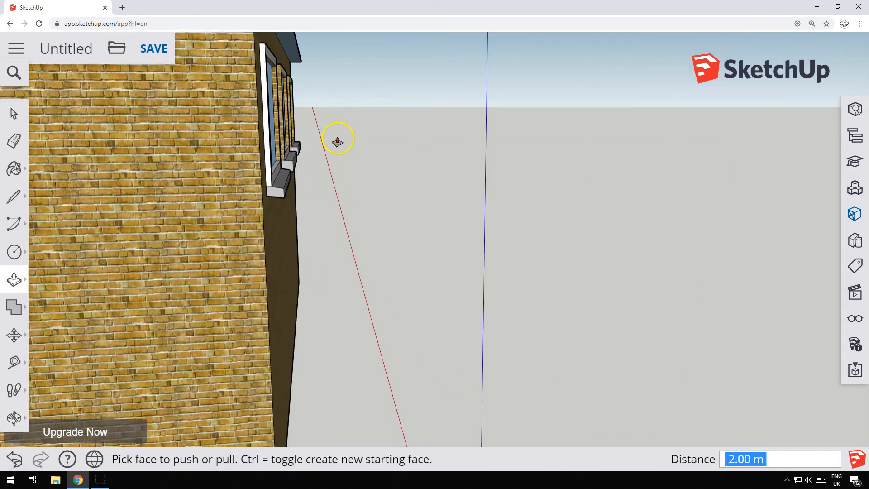
scroll(297, 64, up, 5)
scroll(251, 45, up, 2)
scroll(443, 121, up, 3)
scroll(416, 112, down, 3)
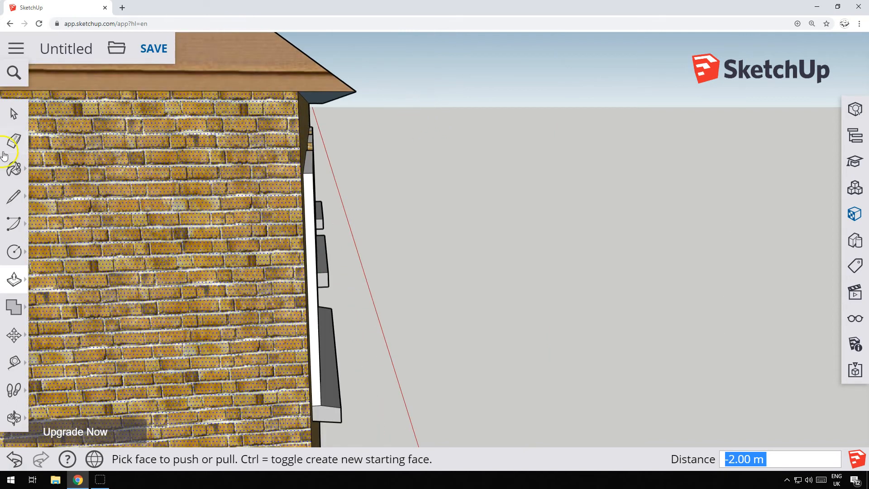
Step: Draw a circle with a radius of about 0.09 m centred on the tip of the roof's eave at the gable end
click(13, 252)
click(81, 252)
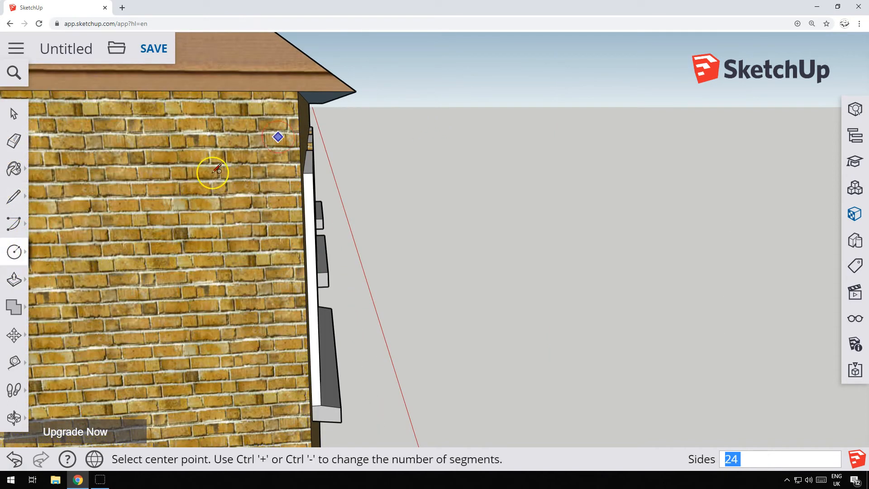
click(355, 91)
click(377, 92)
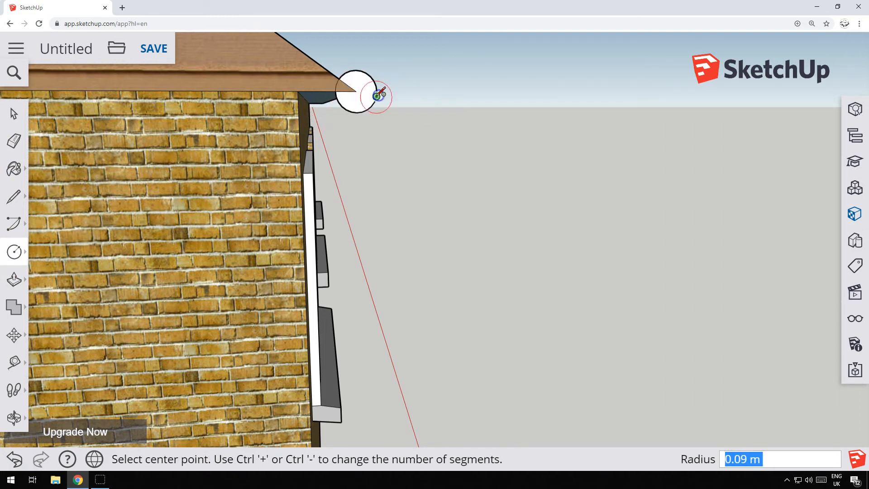
Step: Draw a horizontal line from the circle's centre to its outer edge to separate the lower half from the upper
click(13, 196)
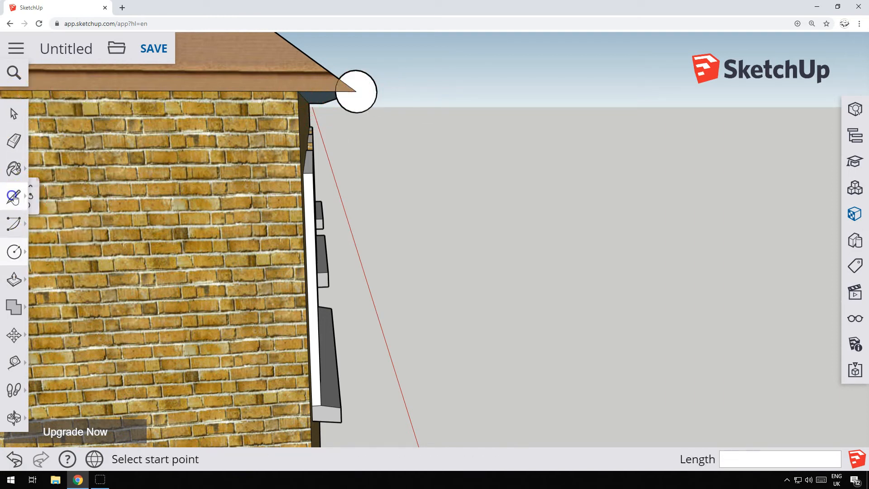
click(357, 91)
click(378, 91)
middle_drag(378, 82, 181, 163)
Step: Offset the outline of the circle's lower half slightly inwards to form a thin gutter profile
click(14, 279)
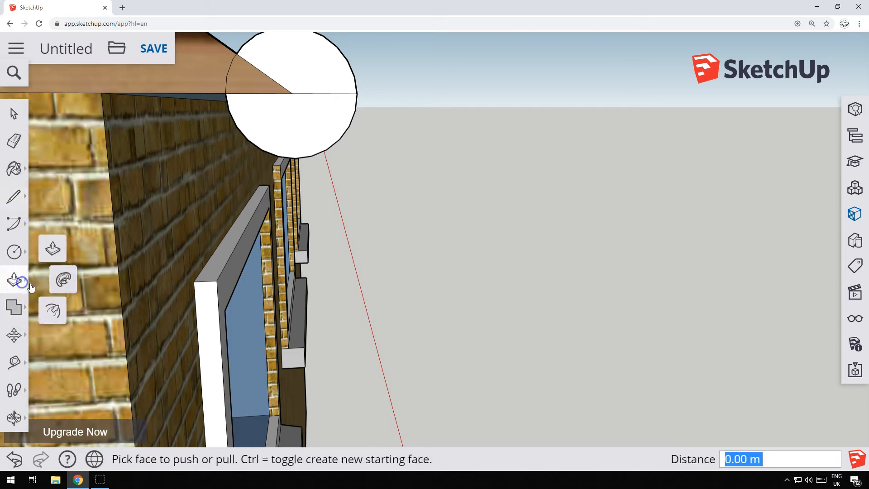
click(53, 310)
click(295, 112)
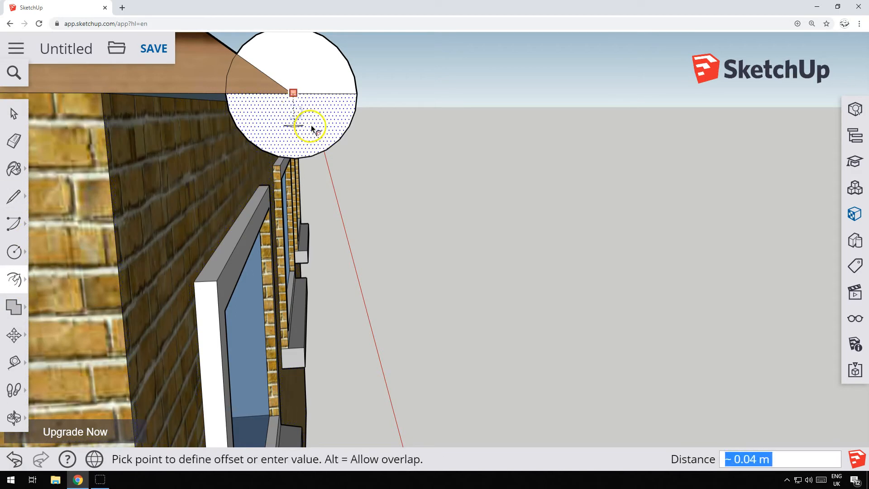
click(281, 103)
scroll(393, 76, down, 5)
middle_drag(388, 74, 418, 84)
middle_drag(471, 112, 430, 136)
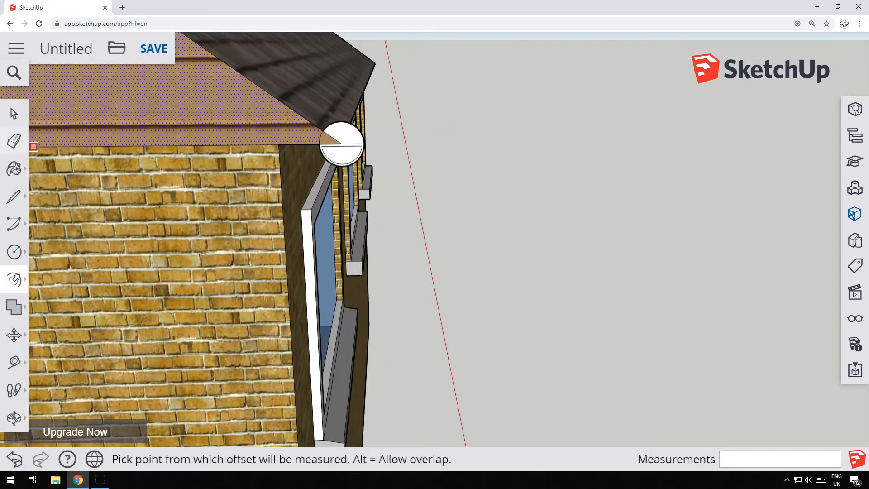
Step: Erase the upper half of the circle at the eave, keeping only the lower half-round profile
click(14, 140)
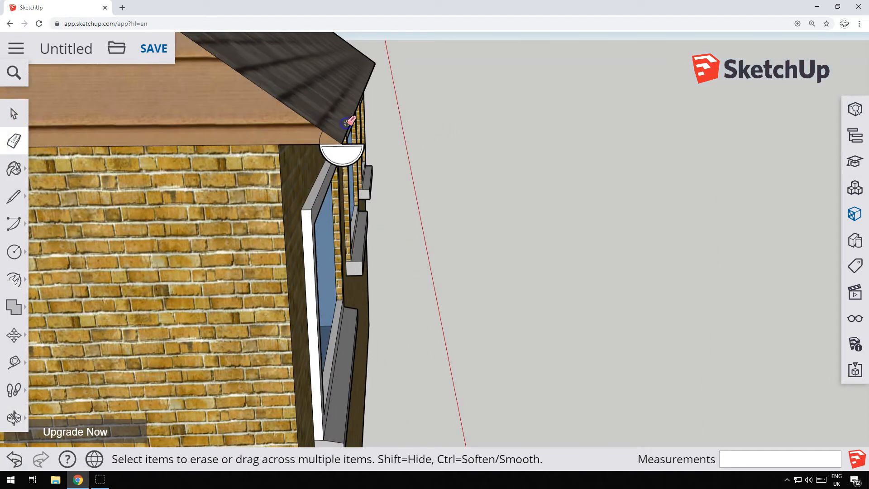
mouse_move(395, 128)
middle_down()
mouse_move(346, 131)
mouse_move(405, 134)
middle_up()
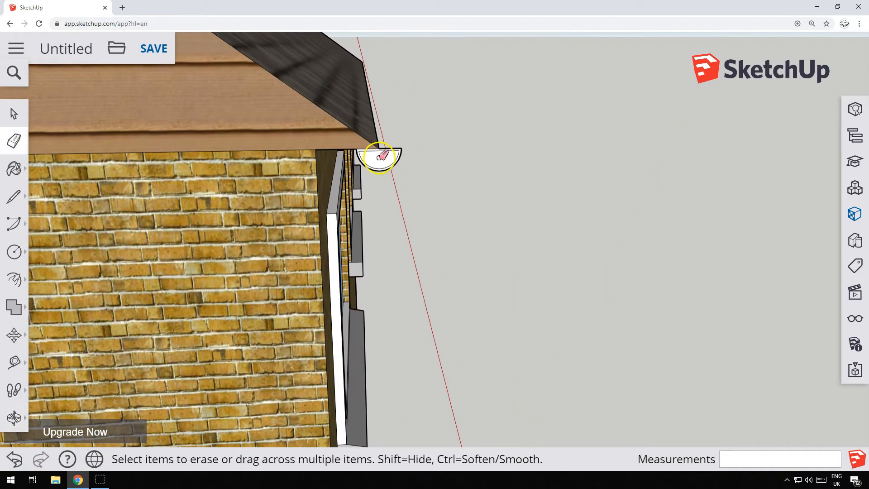
scroll(385, 156, up, 3)
mouse_move(549, 127)
middle_down()
mouse_move(543, 114)
mouse_move(547, 125)
middle_up()
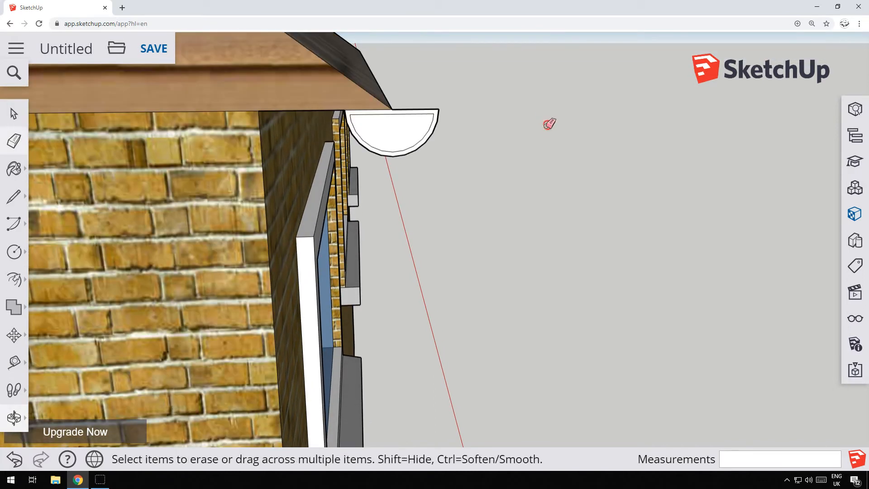
Step: Delete the inner half-disc face of the gutter profile so only its thin rim remains
scroll(506, 114, up, 3)
scroll(489, 112, down, 4)
click(14, 114)
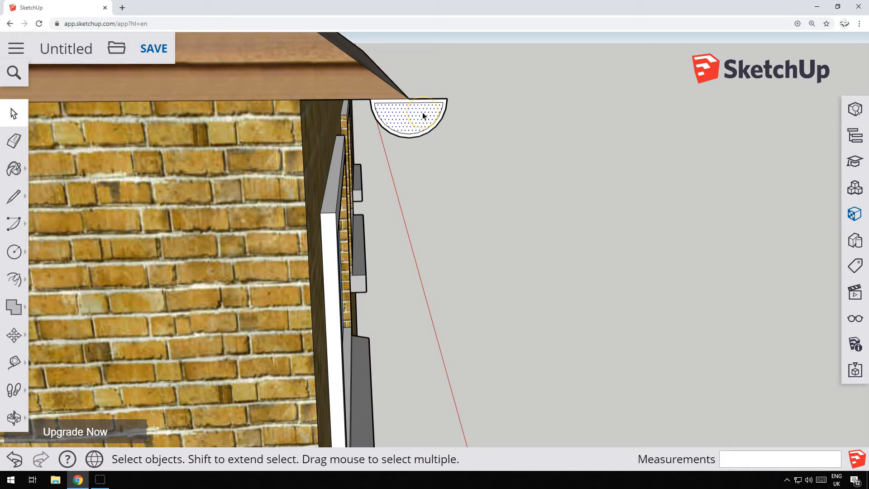
key(Delete)
scroll(467, 77, up, 3)
scroll(446, 84, down, 1)
scroll(252, 161, down, 2)
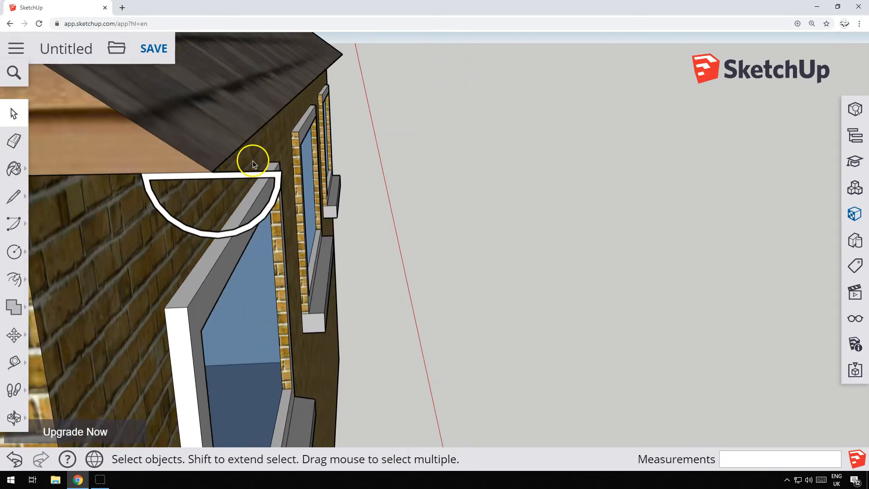
Step: Close off the rim's two upper ends with short vertical lines and erase the horizontal strip between them
middle_drag(204, 198, 231, 175)
right_click(233, 176)
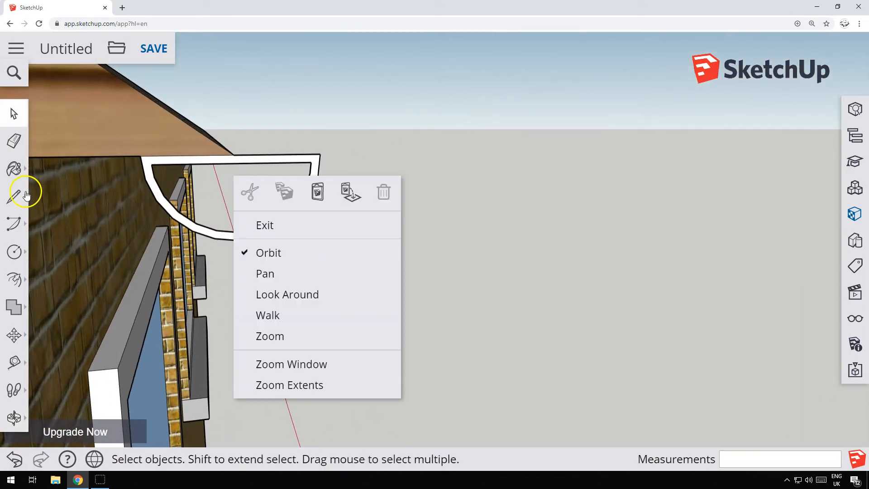
click(26, 195)
click(26, 194)
click(320, 155)
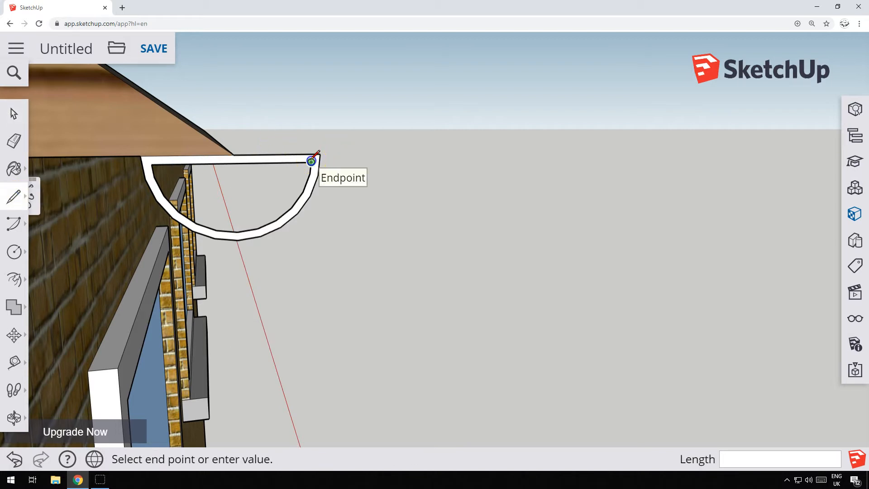
click(311, 156)
click(152, 164)
click(152, 156)
click(15, 142)
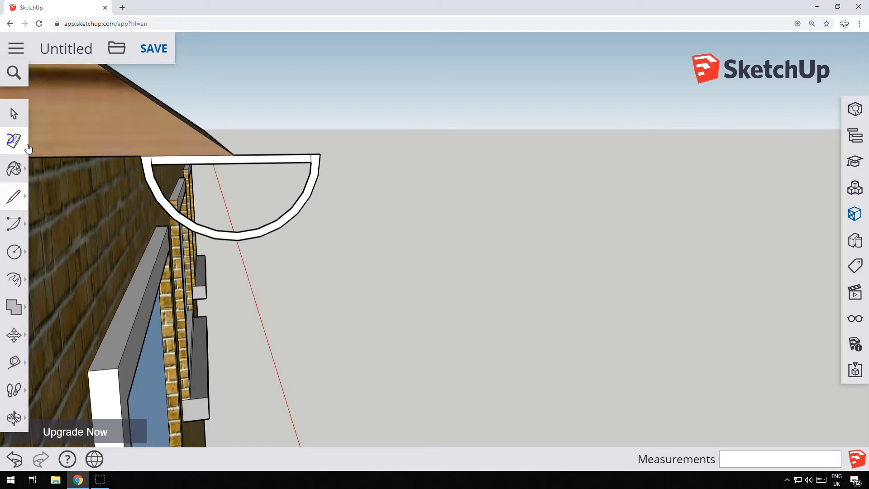
click(246, 164)
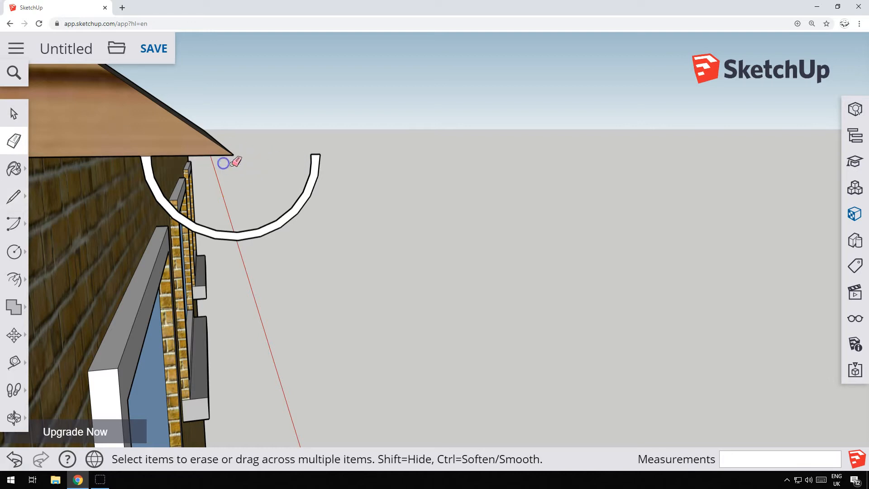
Step: Extrude the U-shaped gutter profile with Push/Pull along the full eave to the roof's far end
scroll(418, 149, up, 2)
scroll(447, 143, down, 3)
middle_drag(447, 144, 84, 90)
scroll(420, 154, down, 3)
scroll(325, 207, up, 2)
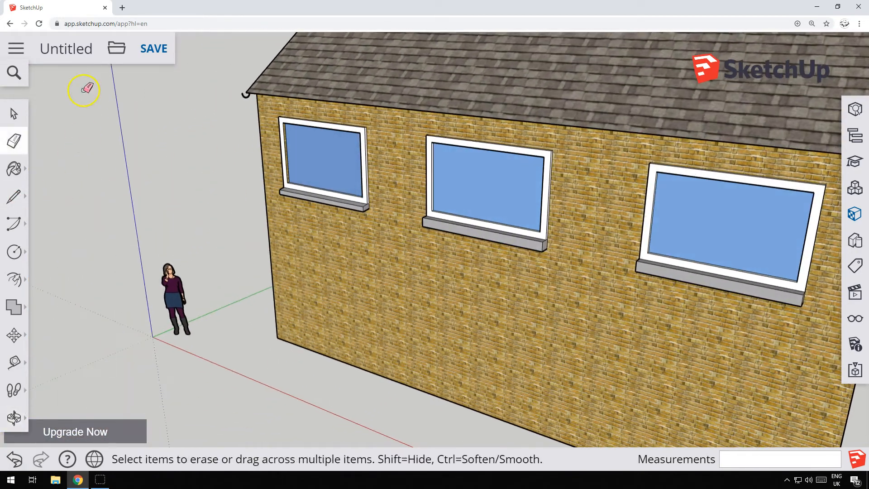
click(14, 307)
click(14, 282)
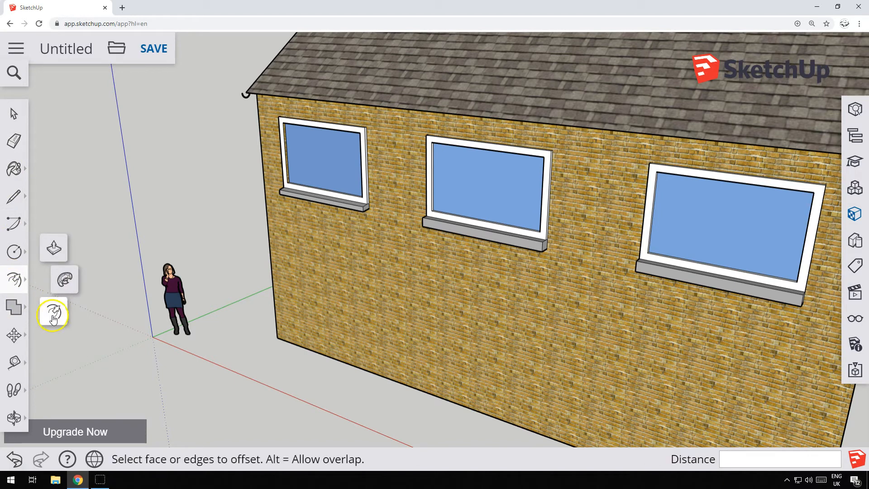
click(53, 316)
click(14, 283)
click(53, 247)
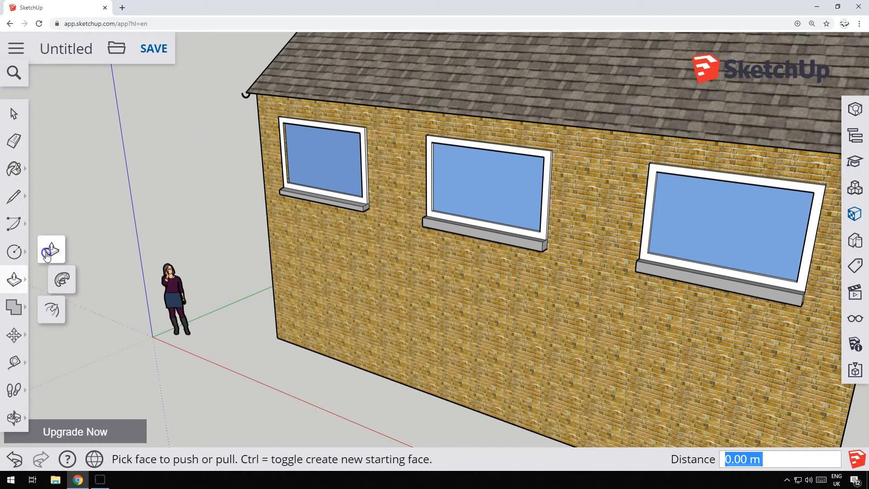
click(245, 99)
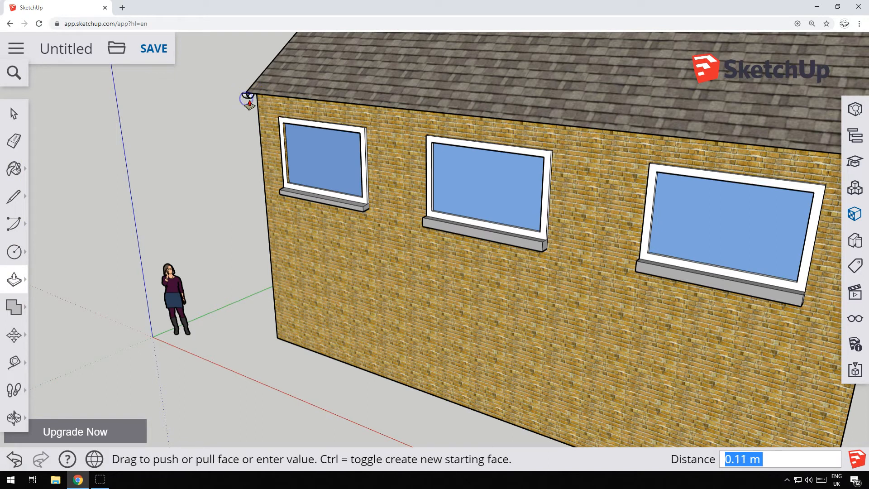
scroll(407, 118, down, 3)
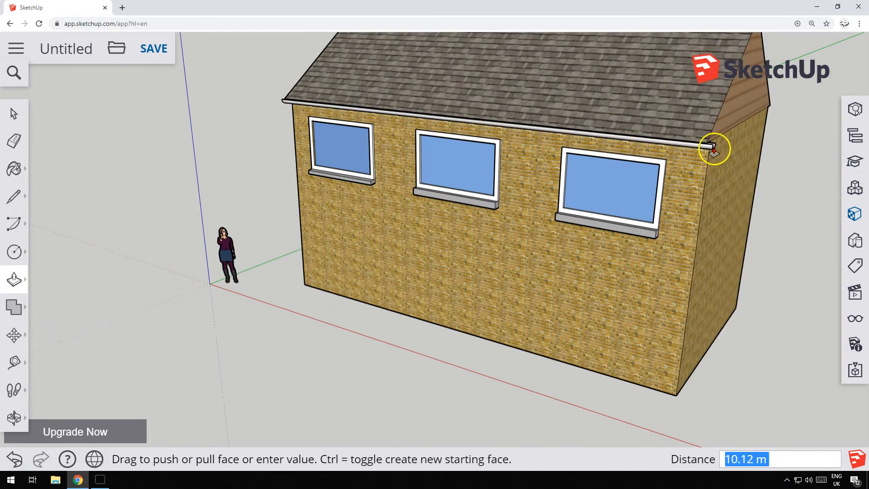
click(726, 125)
Step: Cap both open ends of the gutter by drawing a line about 0.16 m long across each inner rim
scroll(299, 57, up, 3)
middle_drag(276, 103, 524, 178)
mouse_move(327, 237)
middle_down()
mouse_move(404, 204)
mouse_move(447, 171)
mouse_move(485, 175)
middle_up()
scroll(480, 159, up, 5)
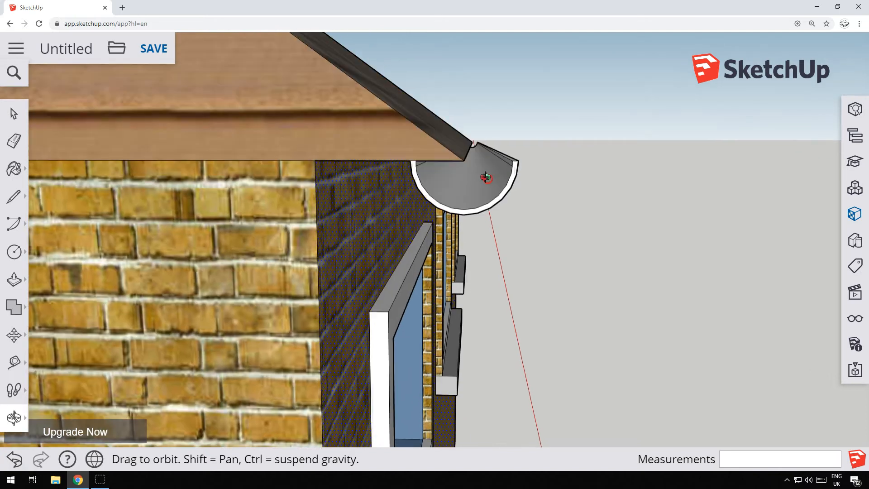
click(14, 196)
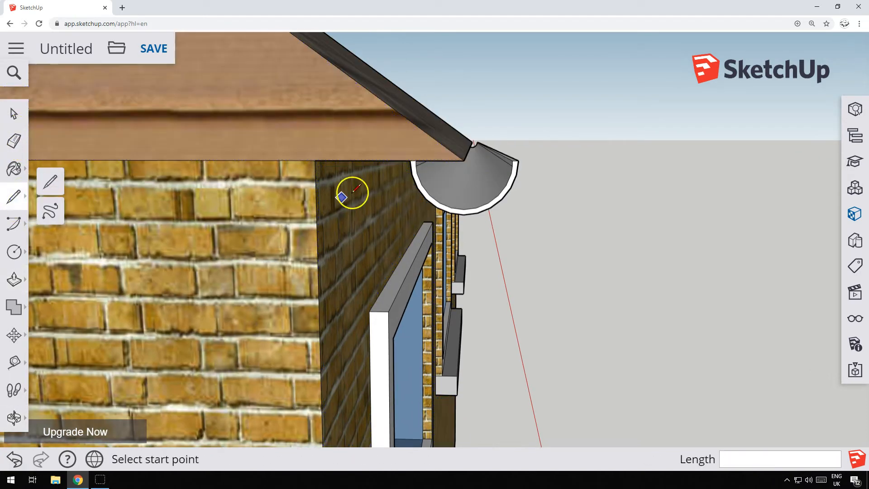
click(416, 160)
mouse_move(512, 158)
middle_down()
mouse_move(601, 206)
mouse_move(547, 192)
mouse_move(219, 186)
mouse_move(409, 145)
mouse_move(544, 168)
mouse_move(210, 150)
mouse_move(369, 152)
middle_up()
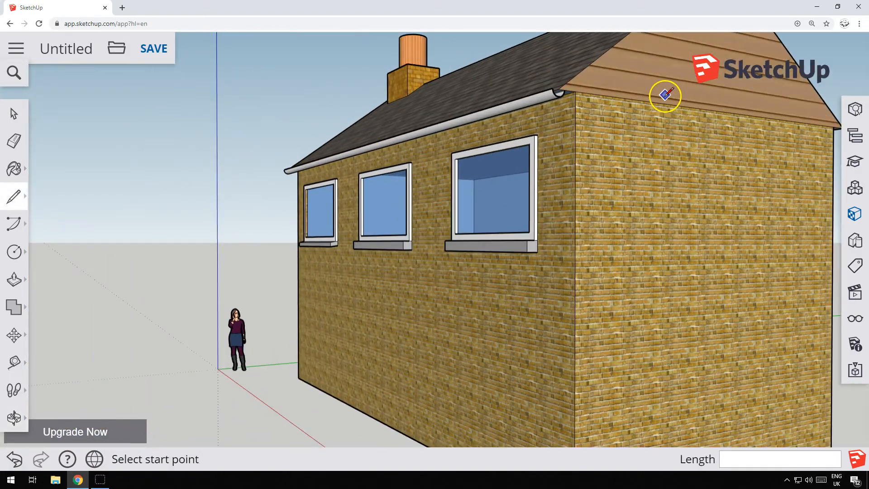
middle_drag(665, 96, 590, 130)
scroll(464, 183, up, 6)
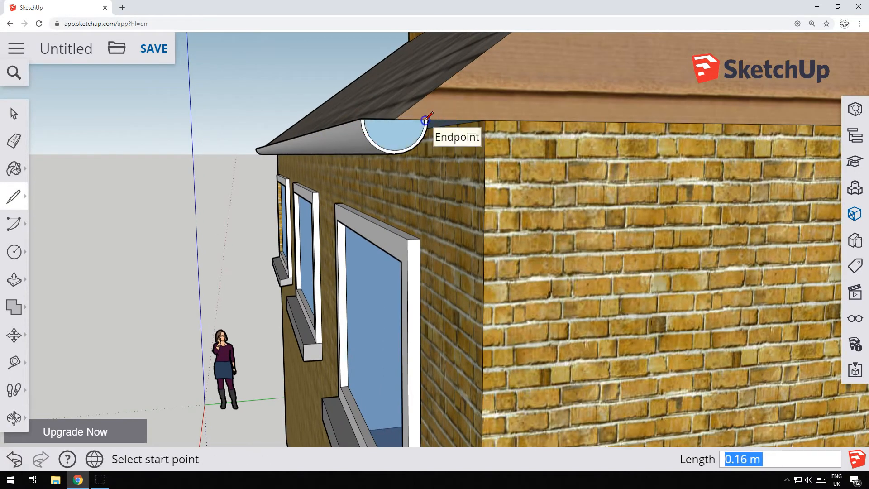
Step: Draw a vertical line about 4.1 m down from the gutter's underside beside the wall corner, stopping short of the ground
middle_drag(162, 108, 184, 170)
scroll(452, 121, down, 3)
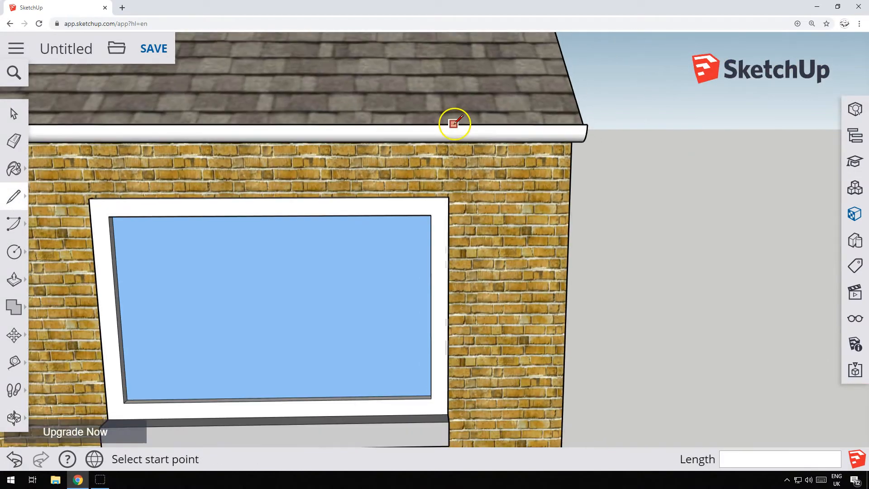
scroll(62, 188, down, 2)
middle_drag(62, 188, 408, 195)
scroll(449, 143, down, 5)
scroll(320, 227, down, 4)
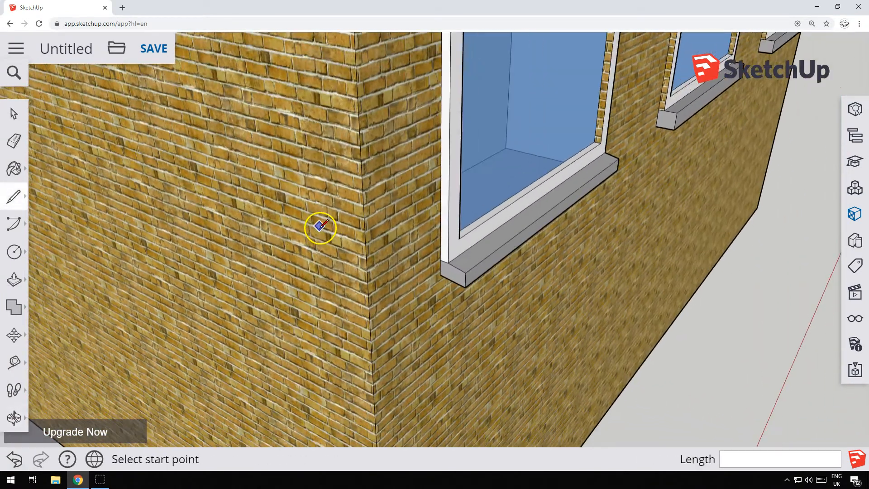
middle_drag(410, 351, 333, 294)
drag(334, 295, 341, 42)
key(l)
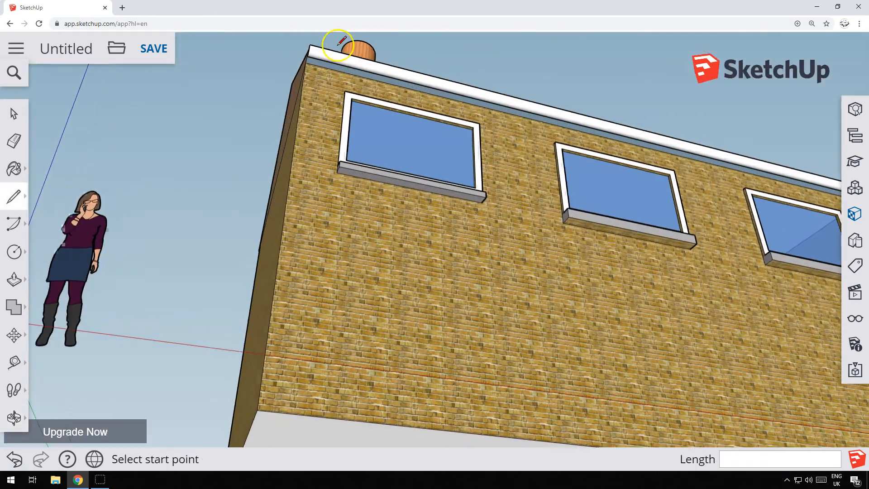
scroll(267, 59, up, 2)
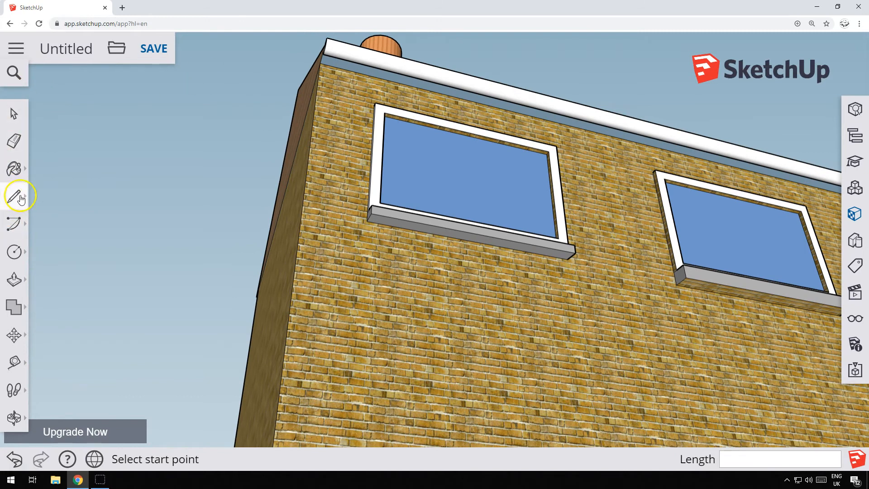
click(22, 199)
scroll(338, 50, up, 3)
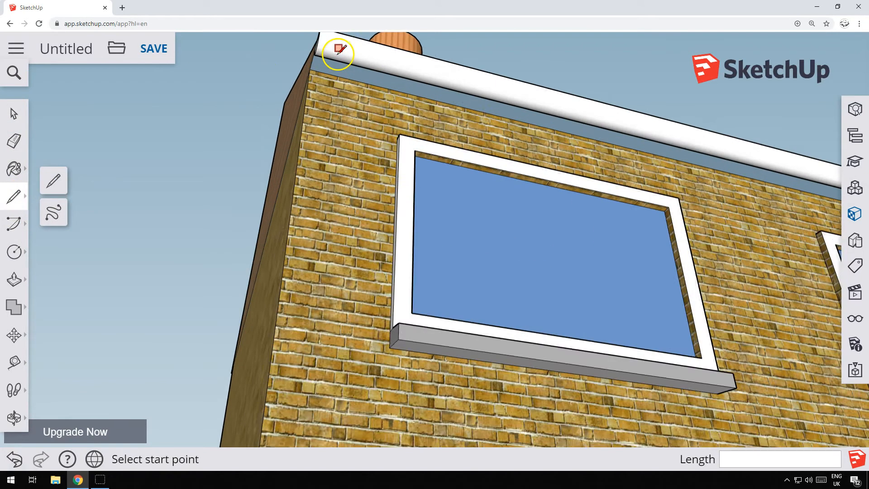
click(332, 60)
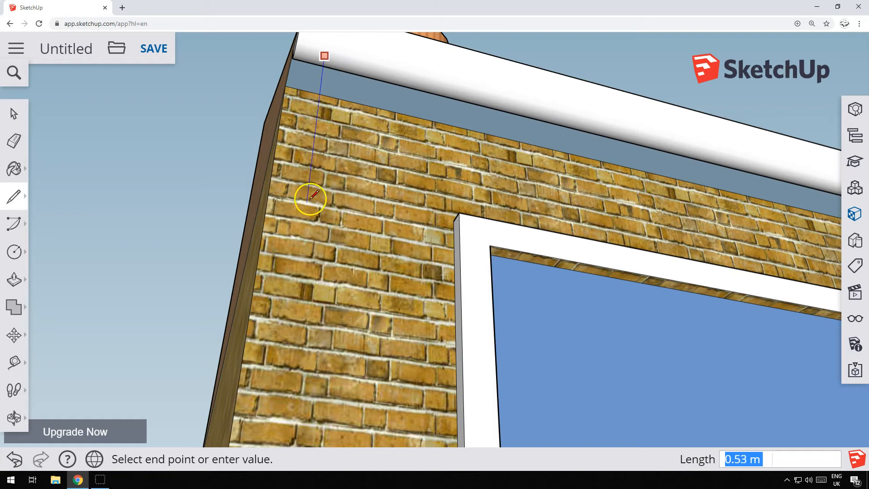
scroll(307, 217, down, 3)
middle_drag(225, 236, 415, 50)
middle_drag(389, 87, 535, 346)
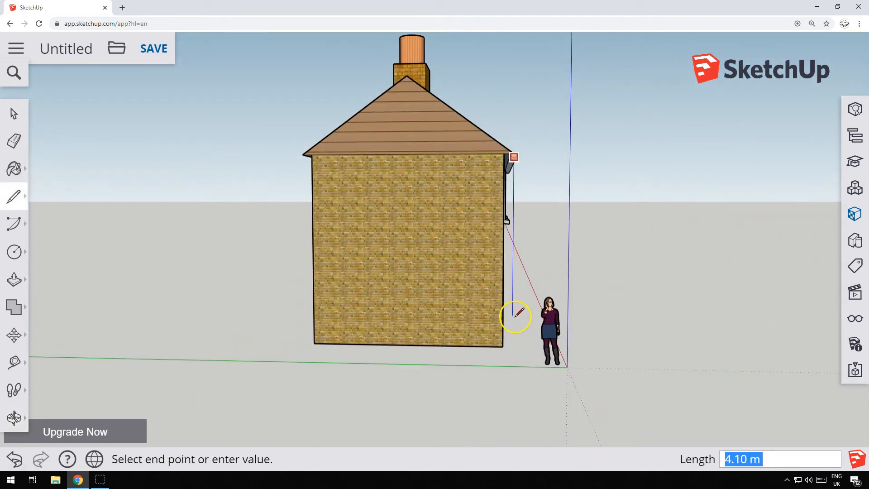
middle_drag(602, 289, 325, 284)
Step: Try to draw a sloping outlet with a short vertical end, kicking out from the wall near the downpipe line's foot
right_click(394, 301)
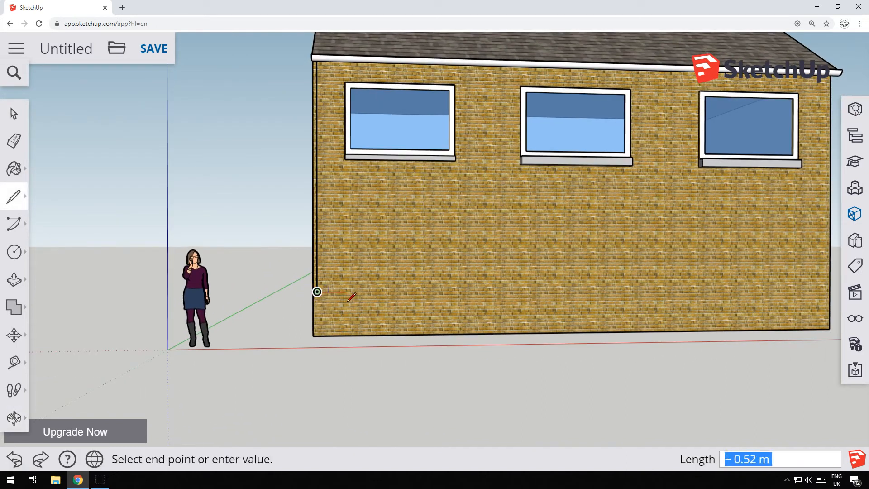
middle_drag(376, 330, 624, 355)
key(Escape)
middle_drag(473, 338, 421, 378)
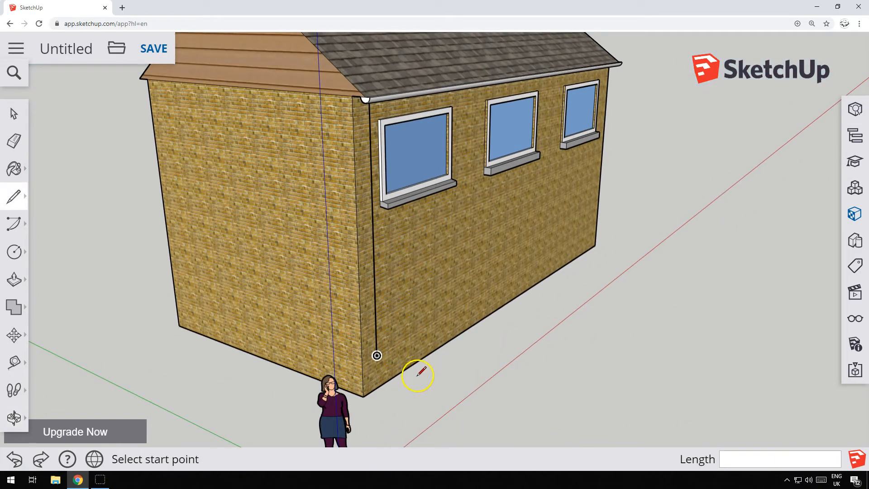
click(422, 370)
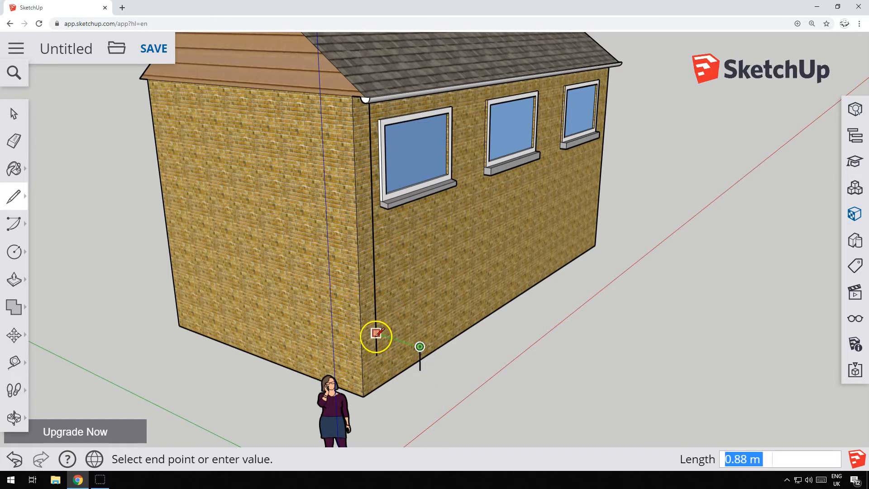
middle_drag(375, 334, 56, 299)
key(Escape)
scroll(268, 294, up, 4)
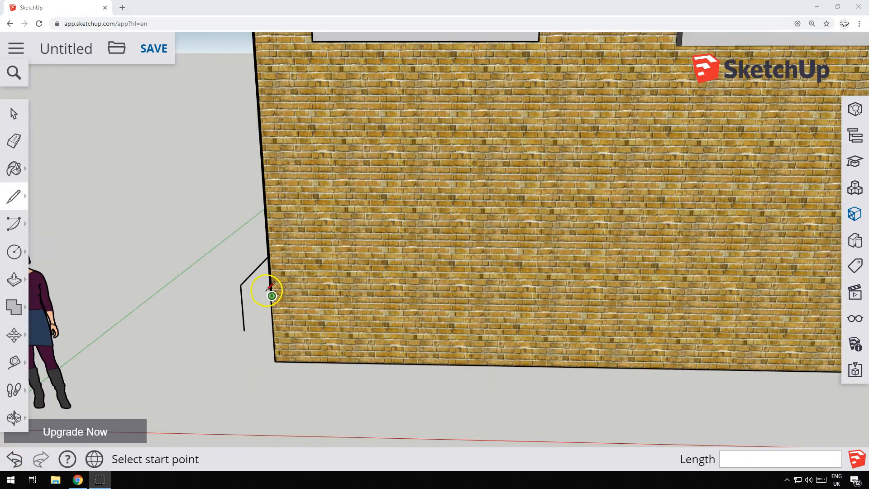
middle_drag(190, 274, 252, 259)
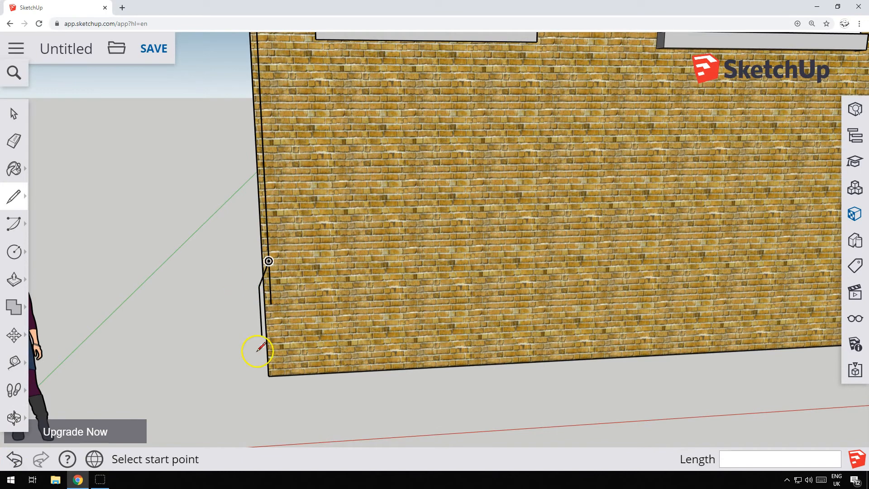
middle_drag(201, 334, 137, 332)
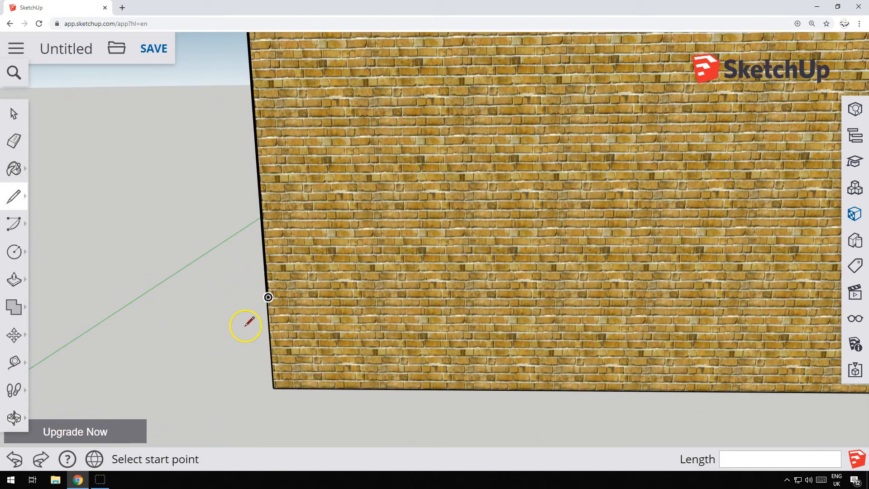
middle_drag(245, 320, 258, 155)
middle_drag(236, 363, 250, 238)
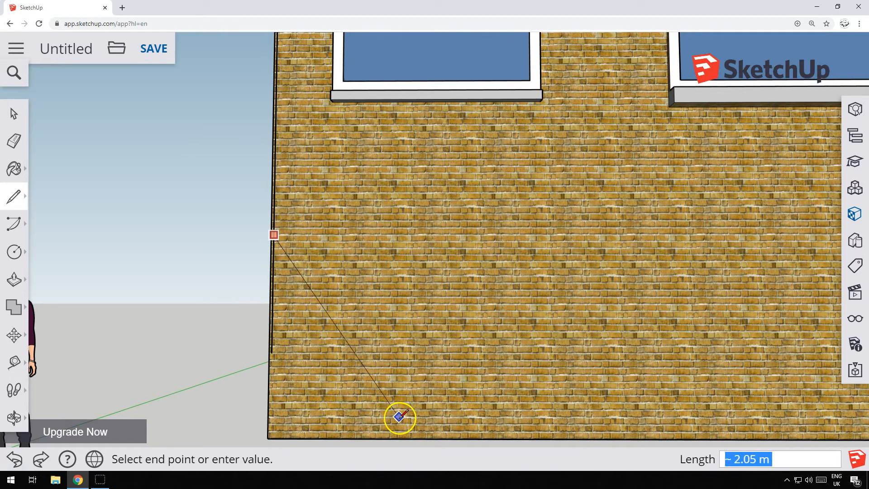
click(433, 382)
mouse_move(270, 312)
middle_down()
mouse_move(569, 371)
mouse_move(609, 350)
mouse_move(634, 324)
mouse_move(627, 318)
mouse_move(669, 311)
middle_up()
key(Escape)
mouse_move(551, 215)
middle_down()
mouse_move(551, 229)
mouse_move(461, 284)
middle_up()
mouse_move(506, 249)
middle_down()
mouse_move(631, 258)
mouse_move(426, 339)
middle_up()
Step: Extend the vertical downpipe line about 0.81 m from its lower end to the level of the wall's base
click(268, 381)
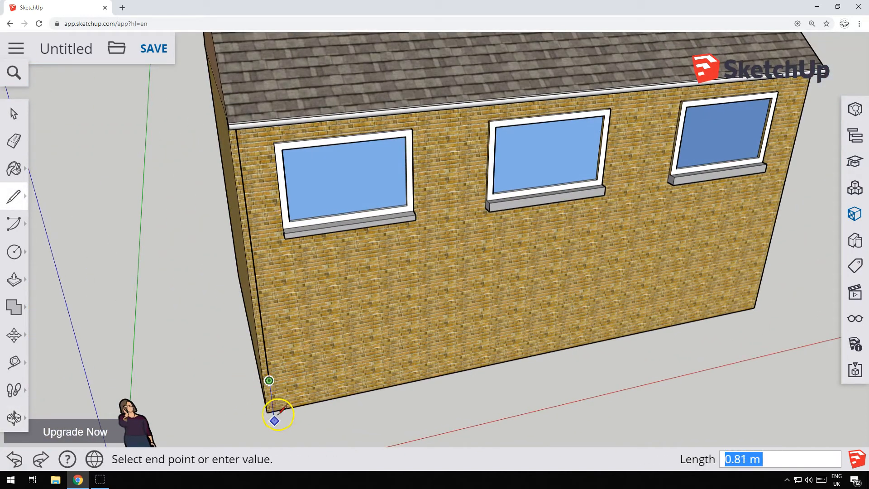
scroll(275, 415, up, 3)
mouse_move(268, 412)
middle_down()
mouse_move(437, 341)
mouse_move(472, 238)
middle_up()
scroll(472, 237, down, 4)
mouse_move(507, 202)
middle_down()
mouse_move(531, 268)
mouse_move(463, 390)
middle_up()
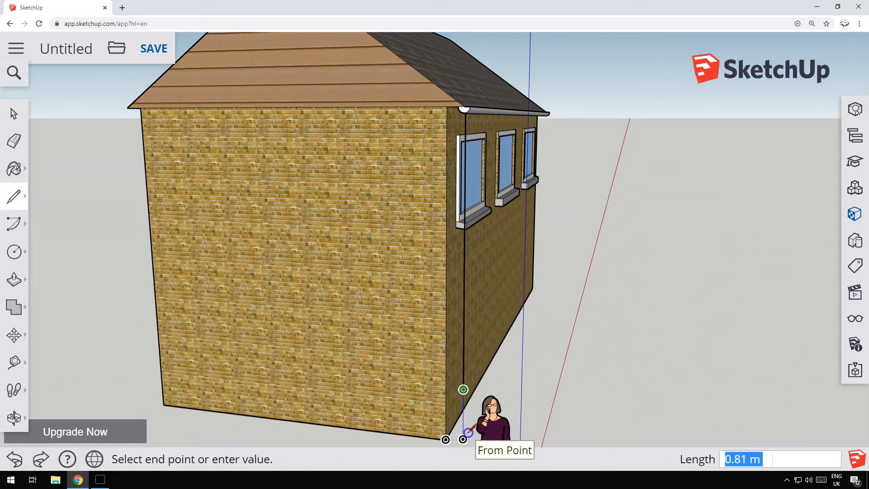
mouse_move(611, 369)
middle_down()
mouse_move(435, 405)
mouse_move(296, 408)
mouse_move(252, 391)
middle_up()
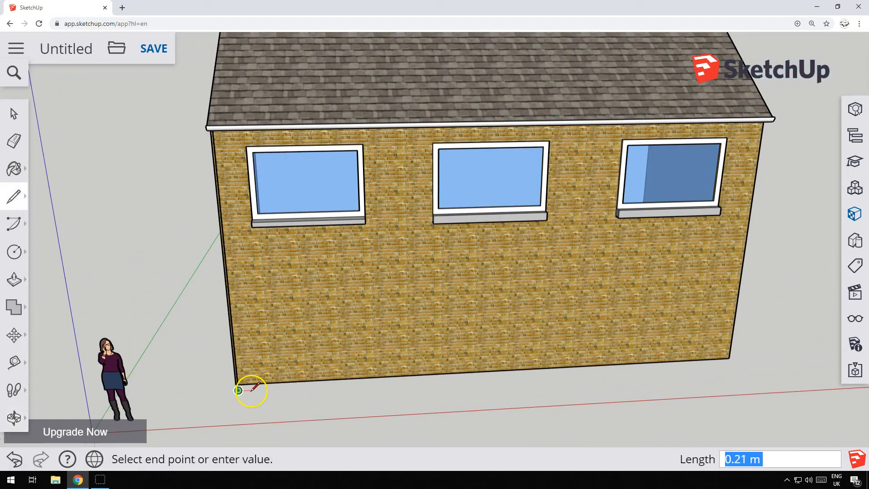
Step: Draw a base line along the wall from the downpipe's foot, a short vertical end, and a slope about 2.36 m long back to the downpipe
click(361, 384)
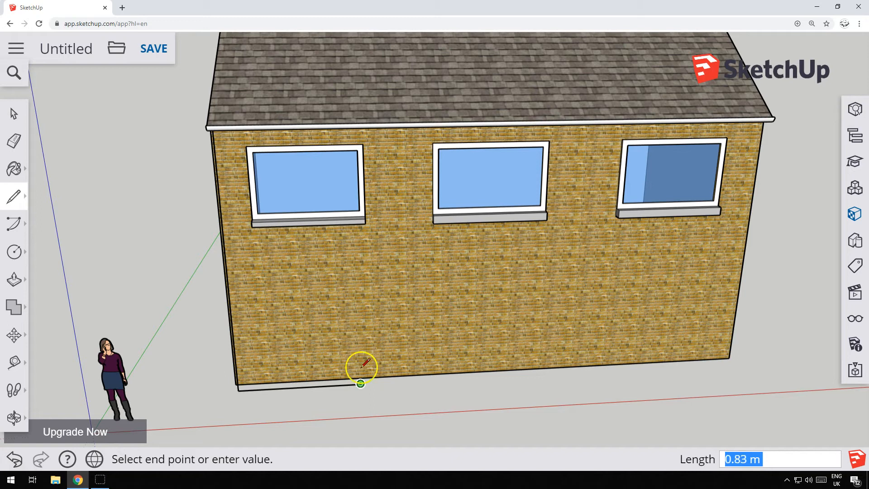
mouse_move(268, 375)
middle_down()
mouse_move(449, 355)
mouse_move(414, 372)
middle_up()
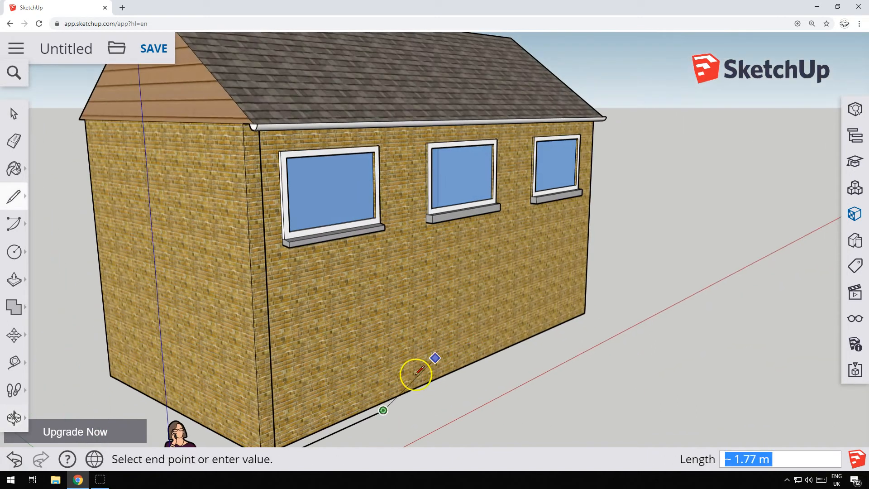
click(383, 384)
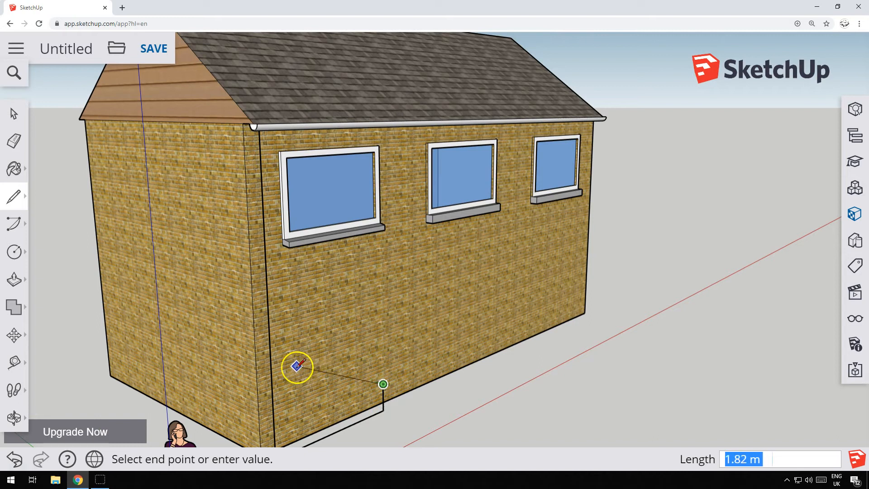
click(273, 397)
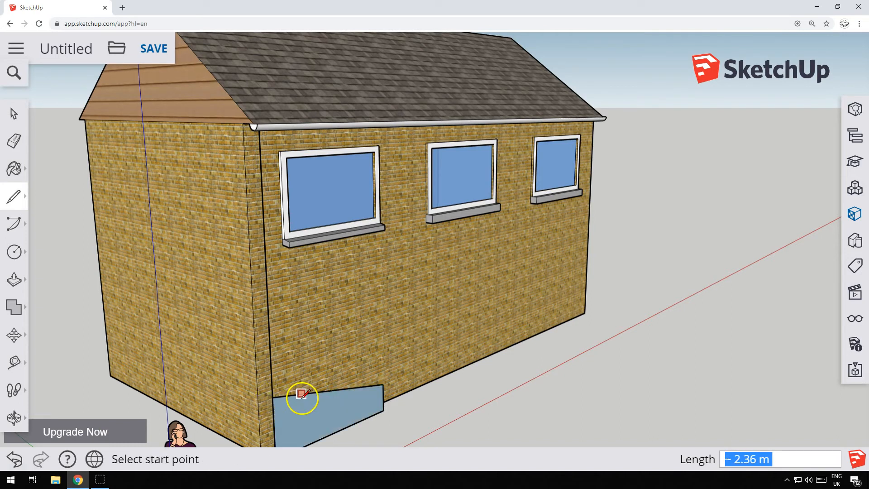
mouse_move(345, 402)
middle_down()
mouse_move(258, 411)
mouse_move(229, 369)
middle_up()
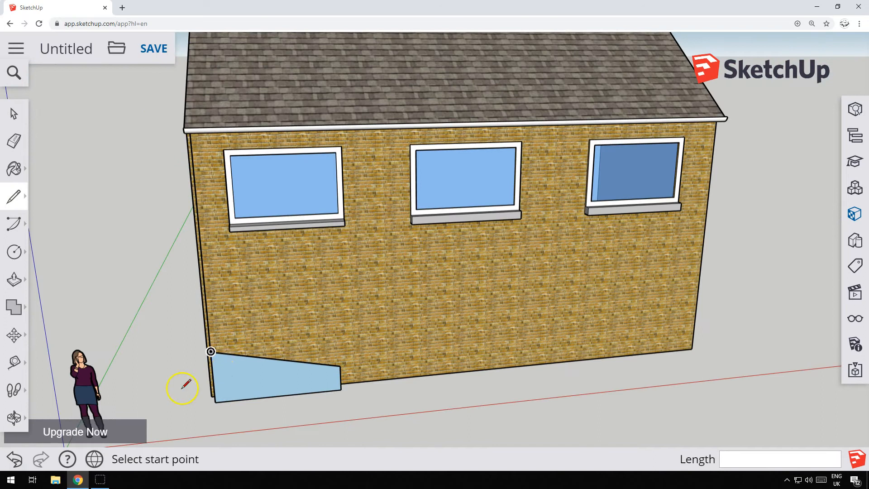
scroll(182, 387, up, 5)
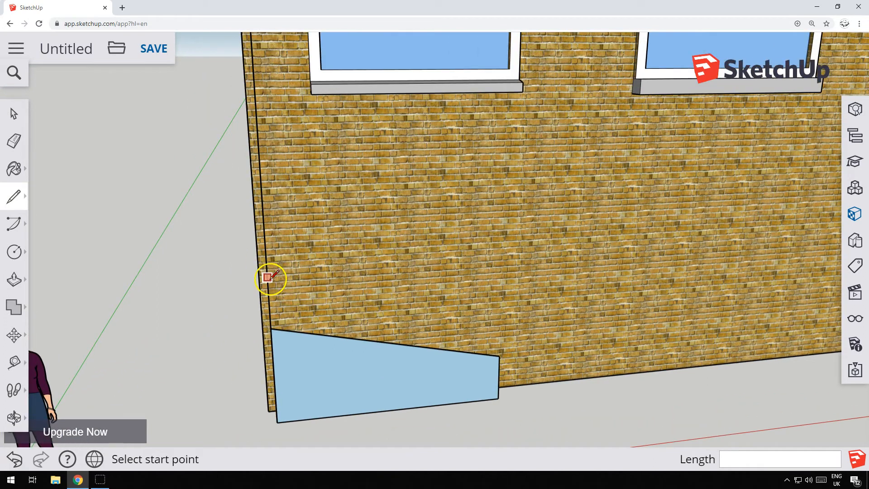
click(269, 294)
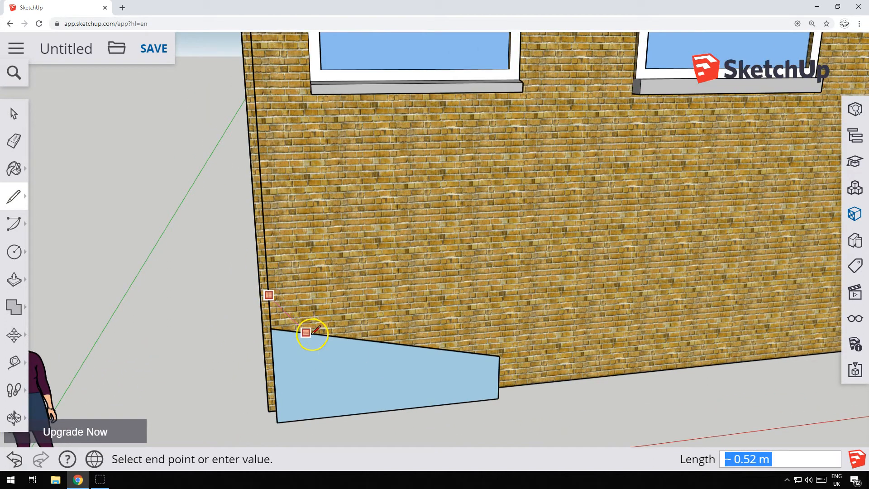
key(Escape)
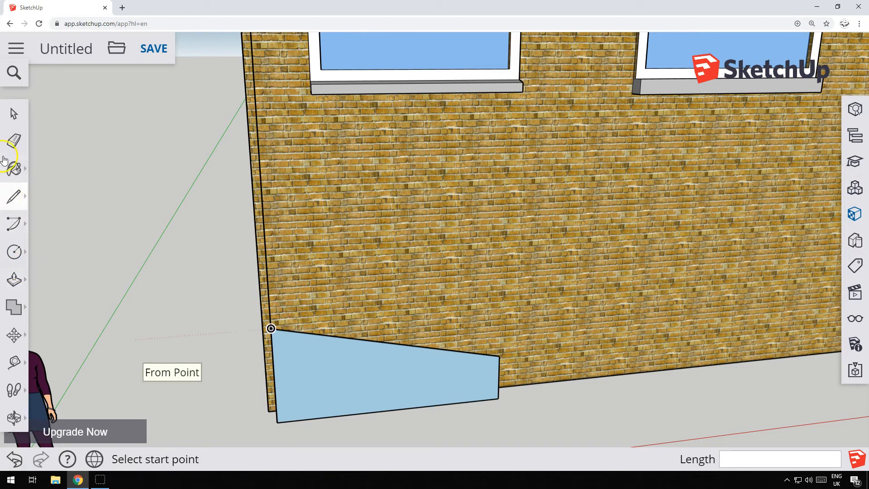
Step: Erase the outlet outline's base line and the downpipe's vertical section below the slope, leaving an open pipe path
click(7, 143)
click(277, 418)
click(278, 422)
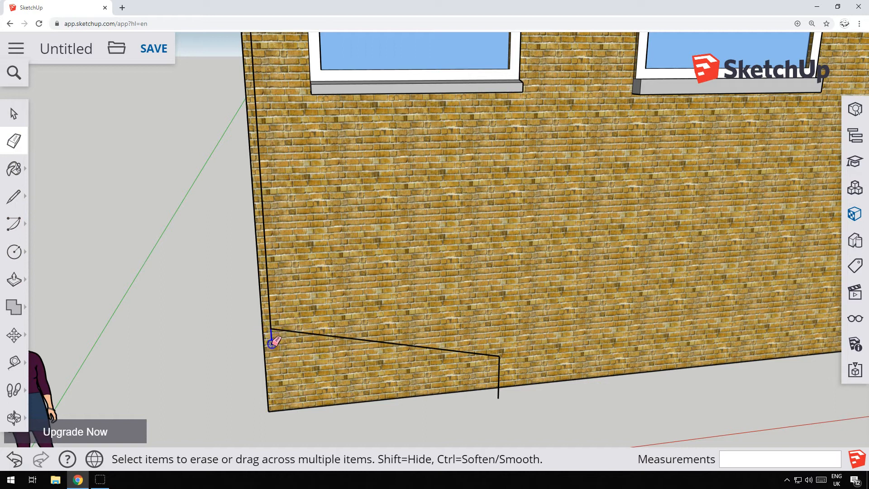
scroll(223, 301, down, 2)
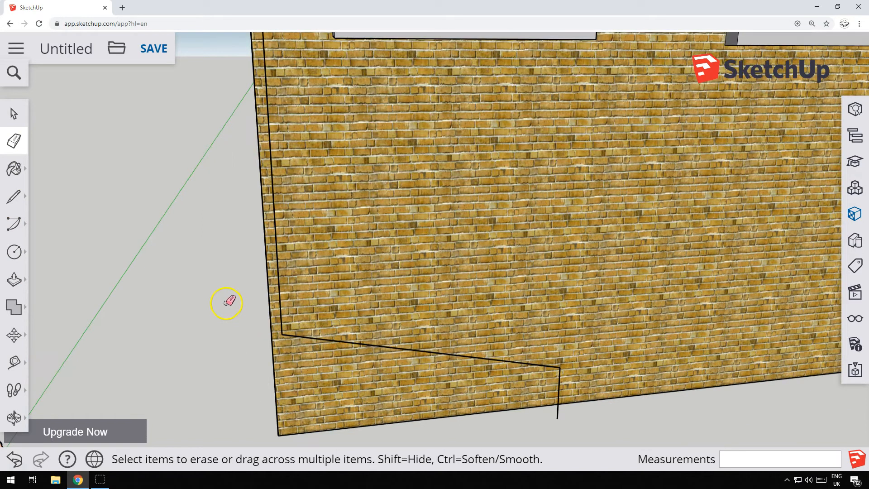
Step: Round the bend between the vertical downpipe and the sloping outlet with a two-point arc of about 0.41 m radius
click(15, 224)
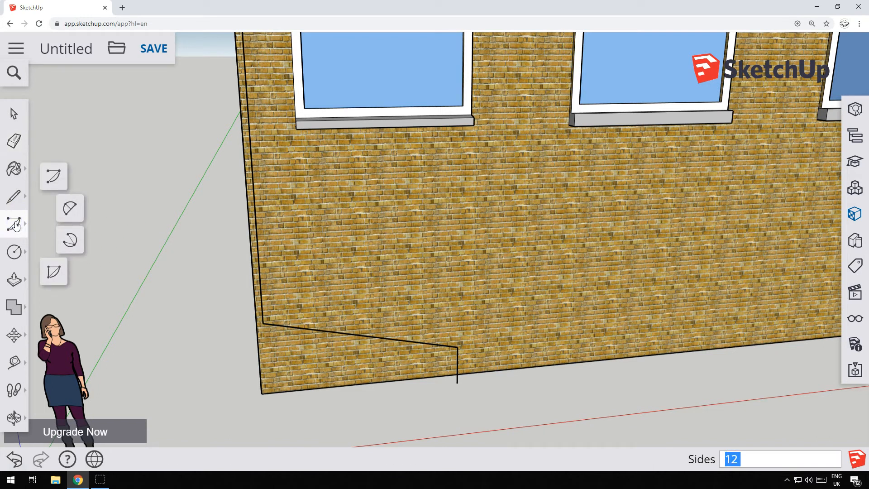
click(53, 176)
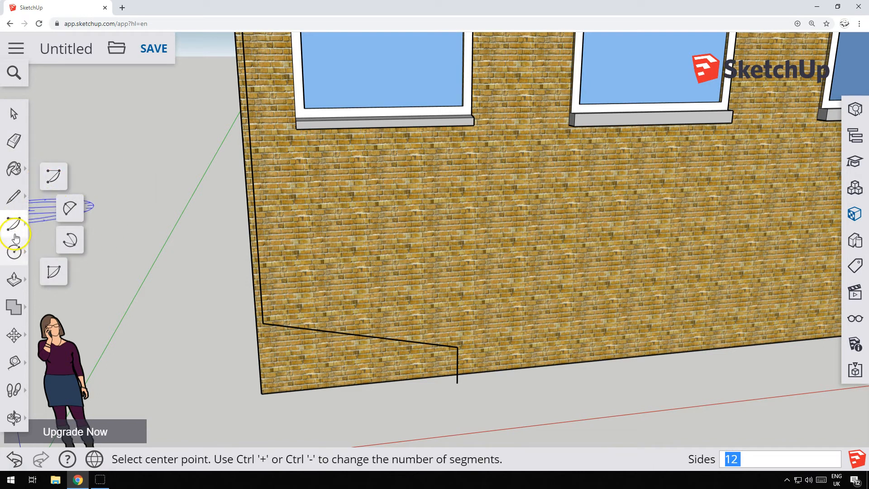
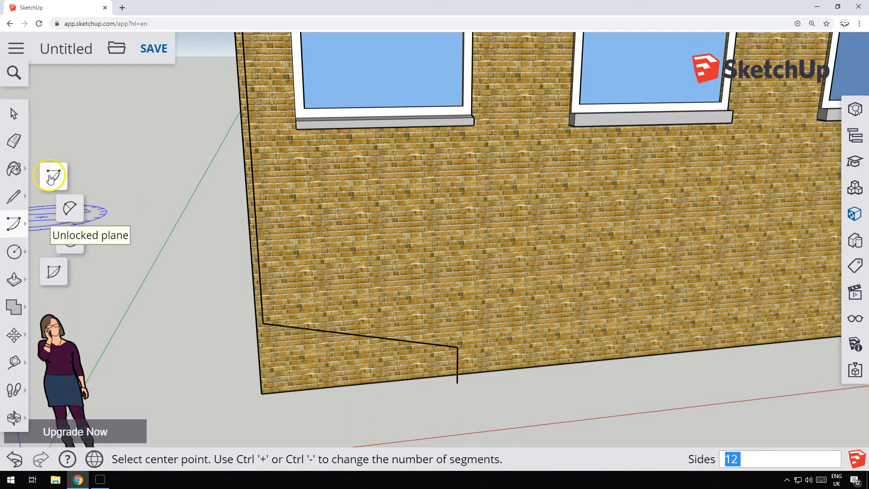
click(69, 208)
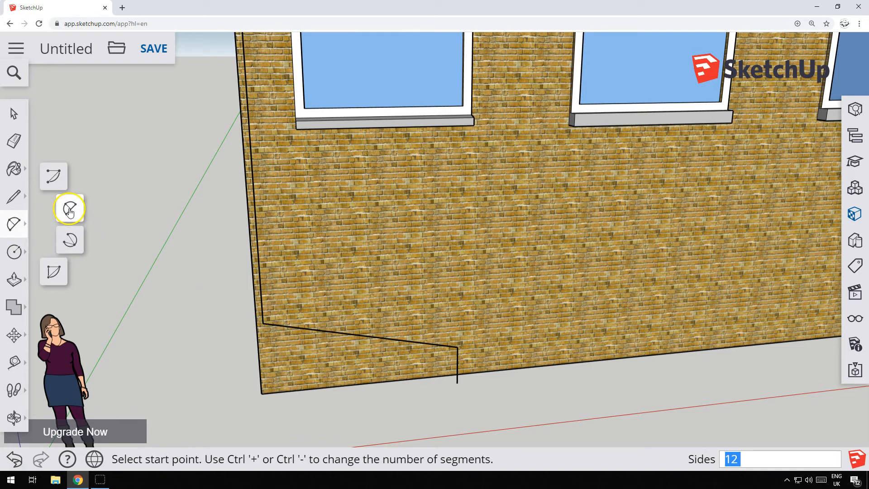
click(262, 296)
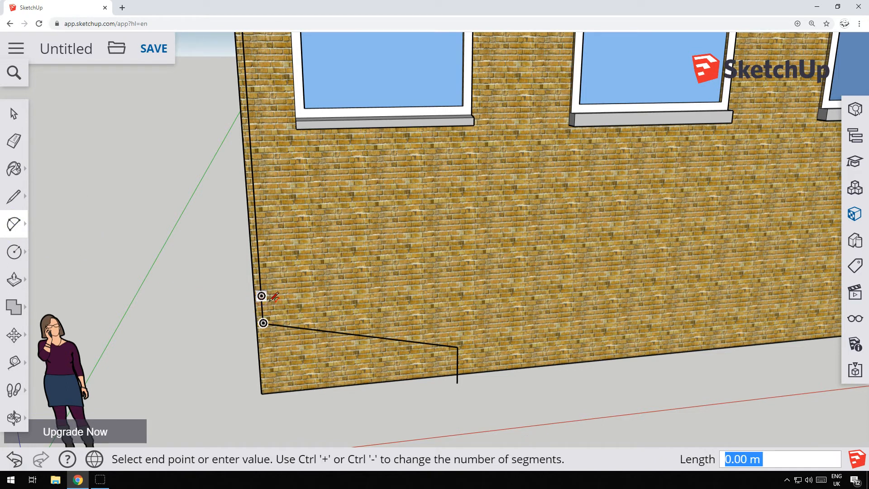
click(292, 327)
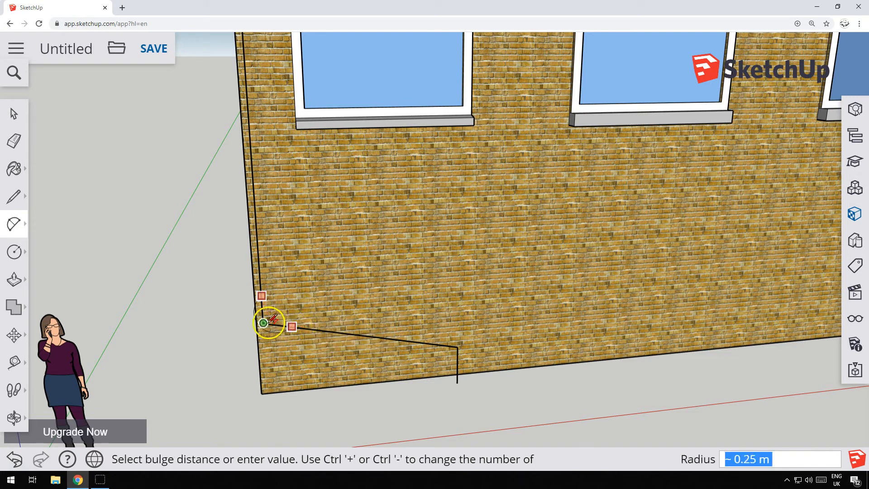
click(275, 316)
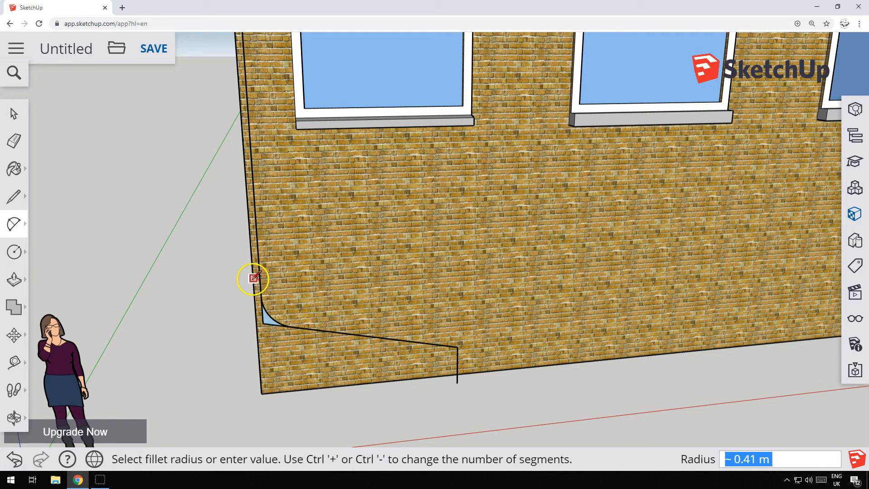
Step: Round the bend between the slope and the short vertical end with a two-point arc, bulging about 0.06 m
click(430, 344)
click(457, 365)
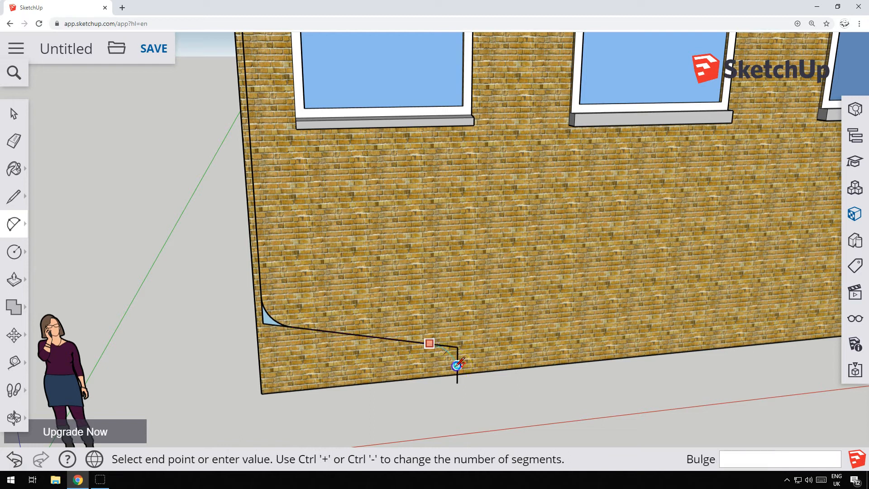
click(458, 346)
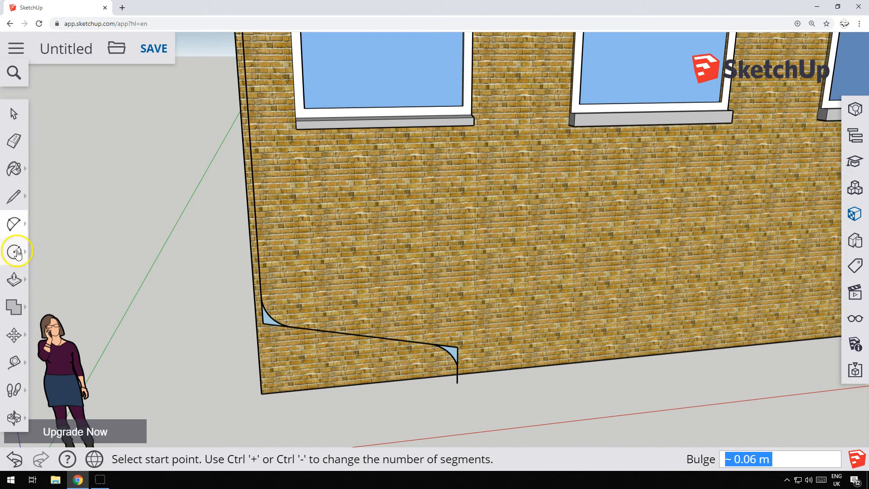
Step: Erase the leftover sharp corner edges outside both arcs so the downpipe path runs smoothly through the bends
click(13, 141)
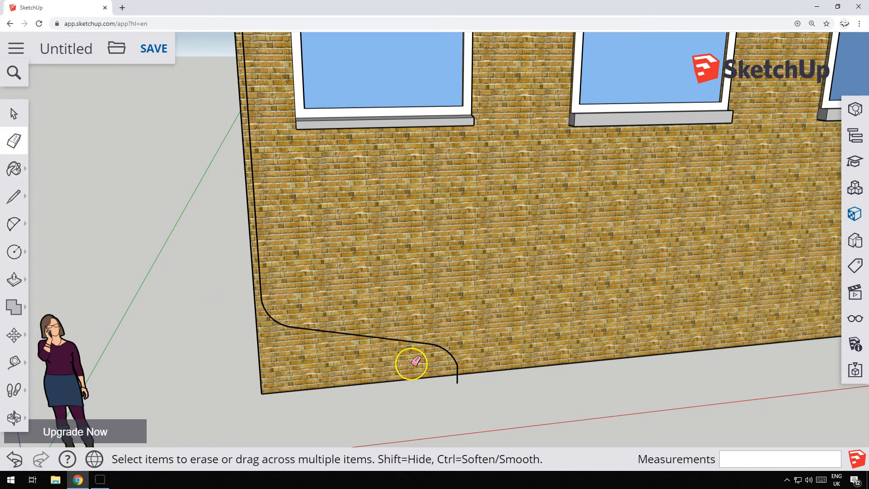
scroll(411, 363, up, 2)
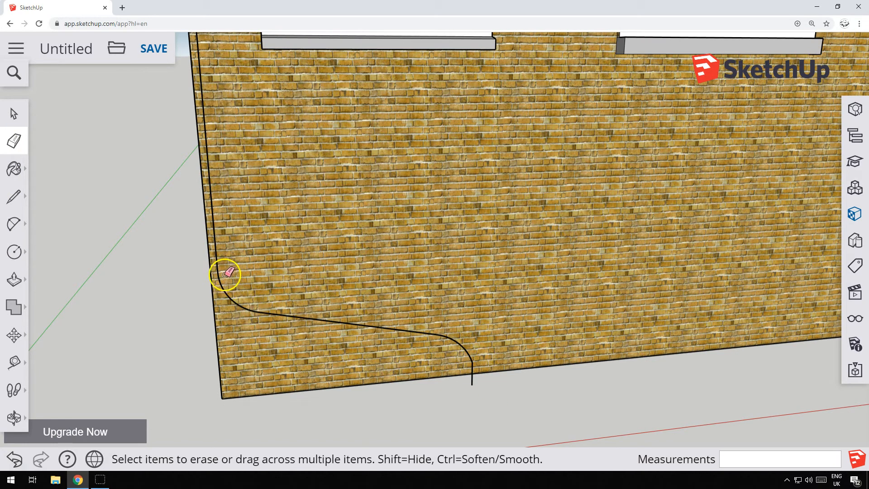
scroll(228, 278, down, 5)
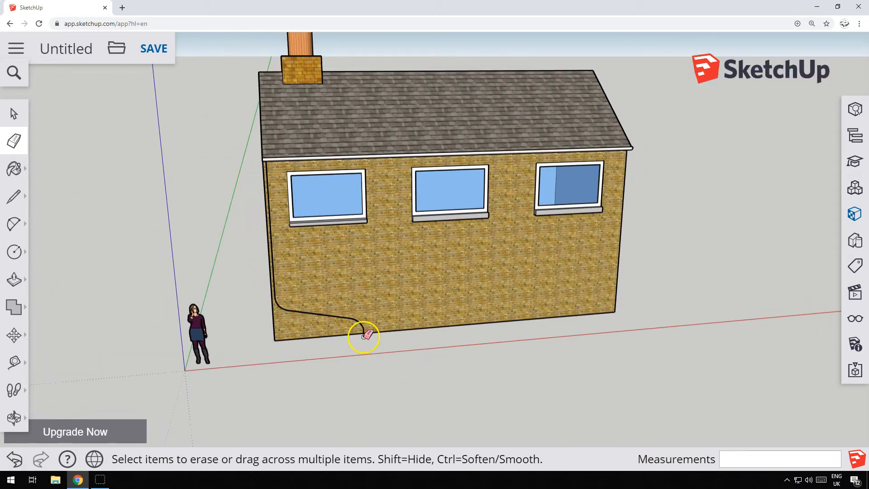
Step: Draw a horizontal circle of about 0.04 m radius centred on the lower end of the outlet path
scroll(364, 336, up, 4)
scroll(380, 319, up, 3)
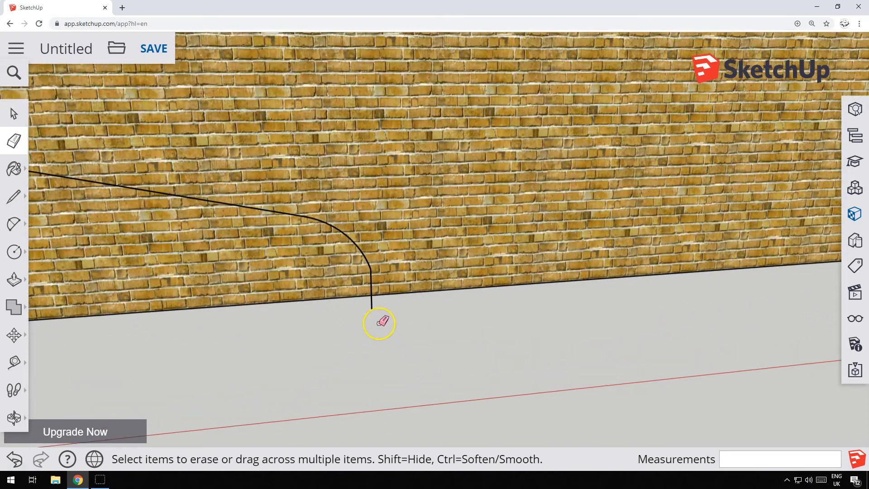
mouse_move(349, 353)
middle_down()
mouse_move(355, 361)
mouse_move(305, 276)
mouse_move(258, 140)
mouse_move(361, 386)
mouse_move(271, 232)
mouse_move(335, 349)
middle_up()
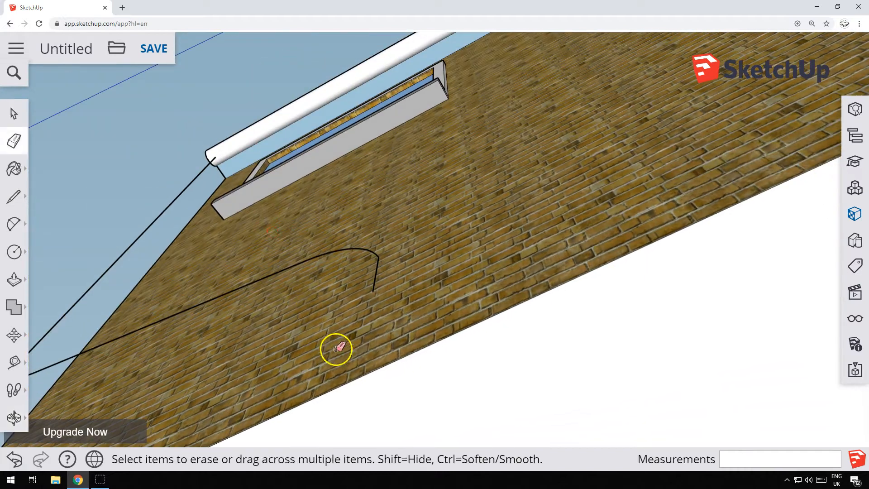
middle_drag(404, 413, 441, 373)
drag(442, 374, 539, 311)
mouse_move(539, 312)
middle_down()
mouse_move(550, 310)
mouse_move(544, 306)
middle_up()
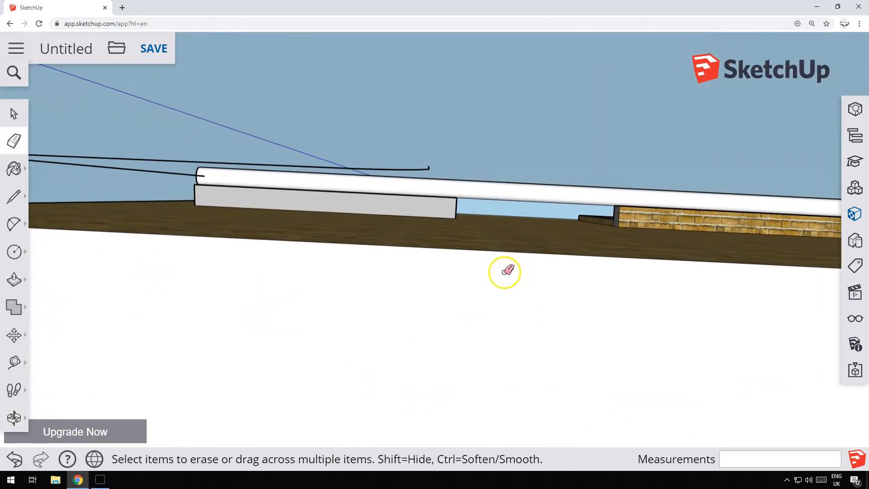
scroll(417, 121, up, 2)
scroll(444, 195, down, 2)
middle_drag(437, 364, 436, 344)
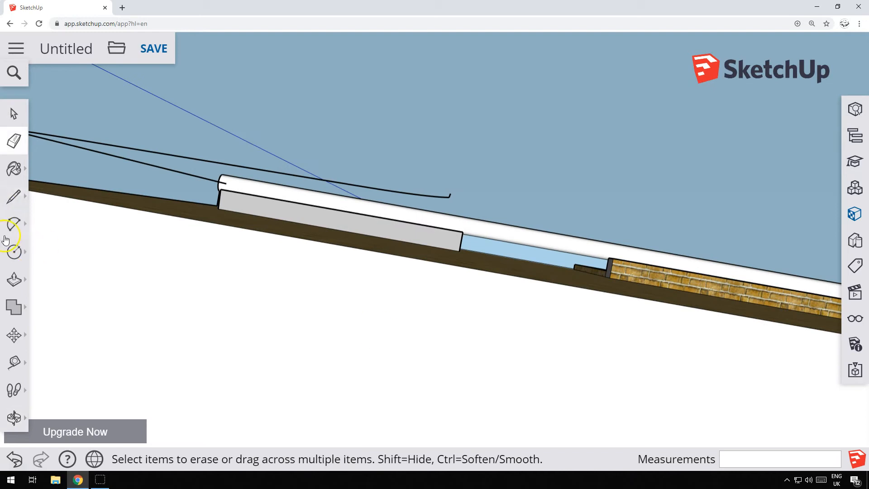
click(13, 250)
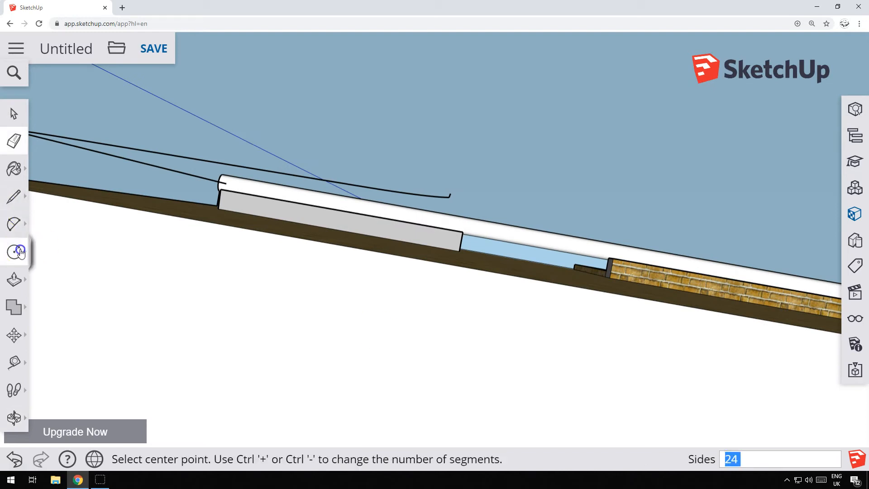
click(451, 193)
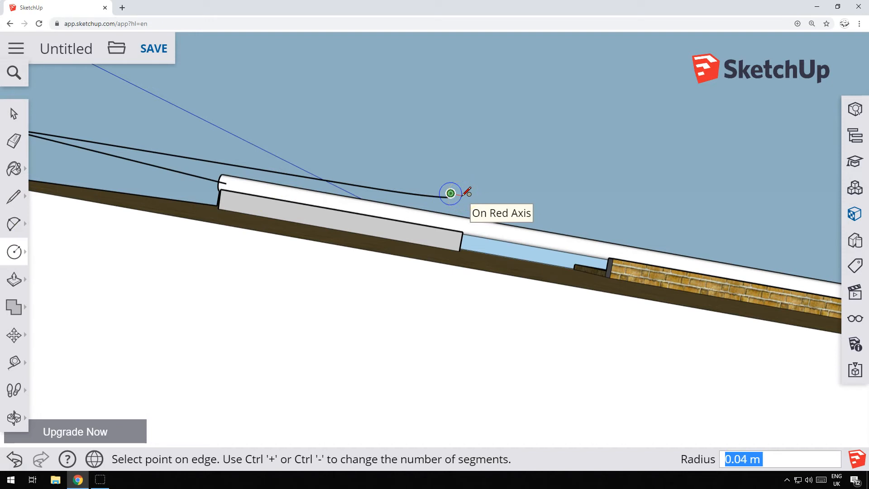
click(462, 192)
Step: Draw a concentric inner circle of about 0.02 m radius and delete its inner face to leave a ring-shaped pipe profile
middle_drag(575, 155, 453, 105)
click(396, 135)
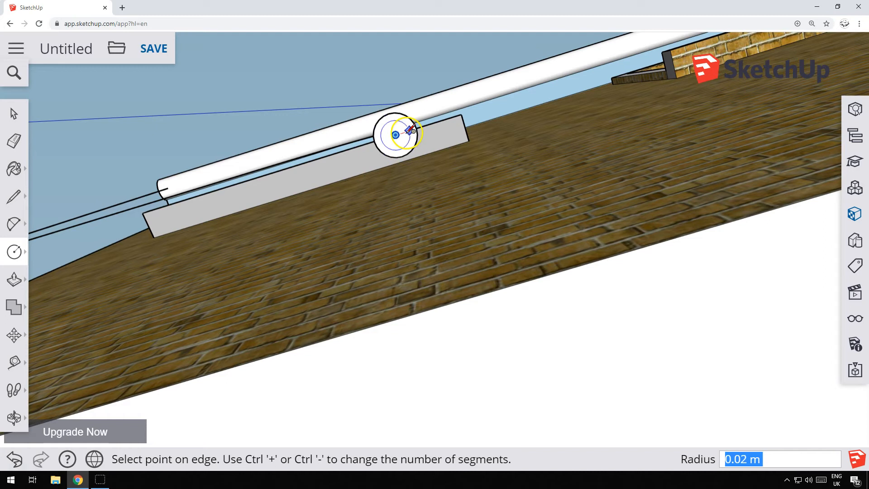
click(412, 134)
middle_drag(272, 49, 296, 225)
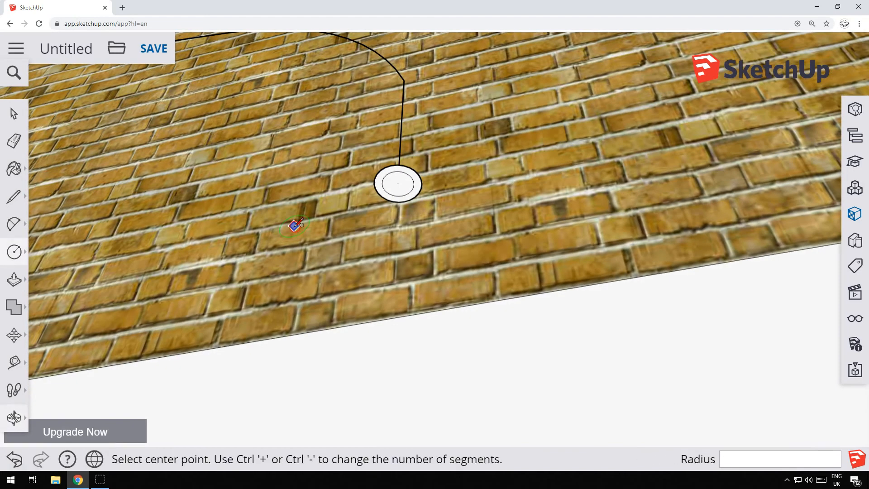
click(14, 113)
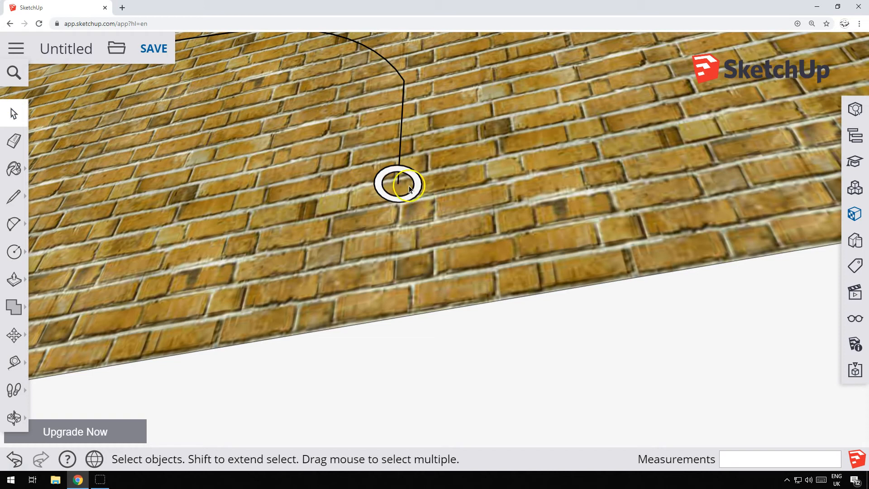
Step: Sweep the ring profile along the whole downpipe path with Follow Me, from the outlet near the ground up to the gutter
middle_drag(406, 159, 291, 190)
middle_drag(256, 151, 321, 222)
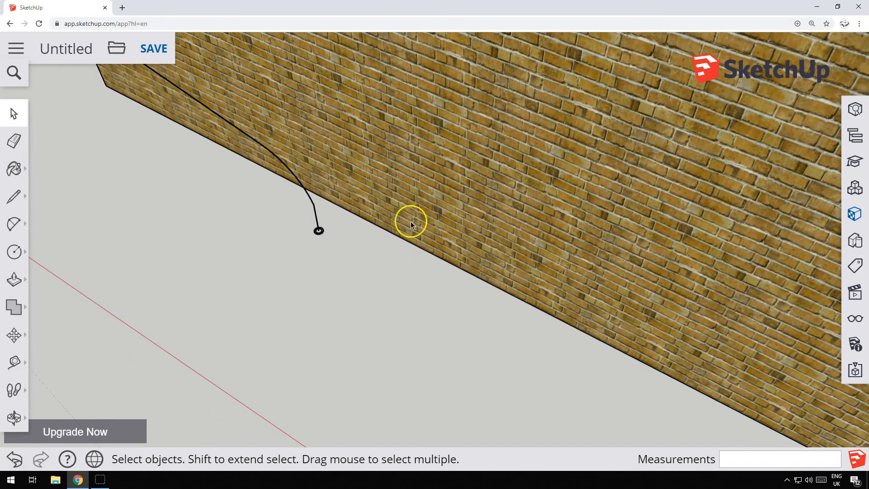
middle_drag(411, 222, 801, 220)
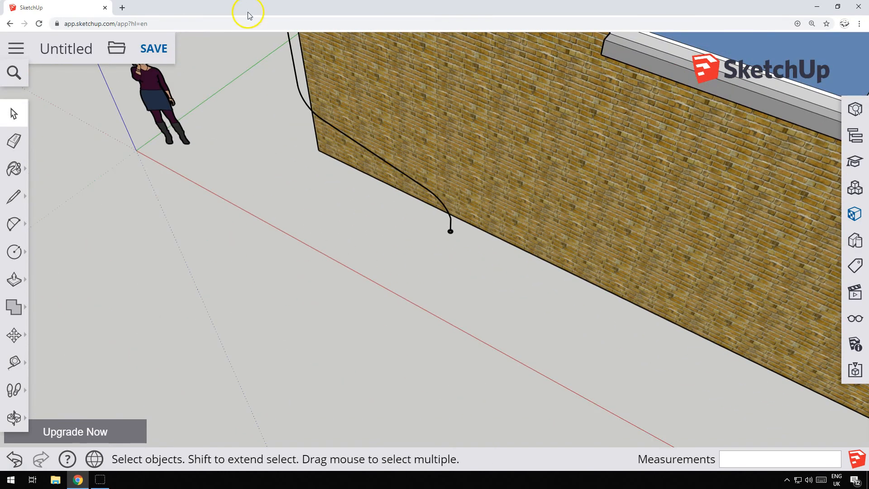
scroll(471, 197, up, 10)
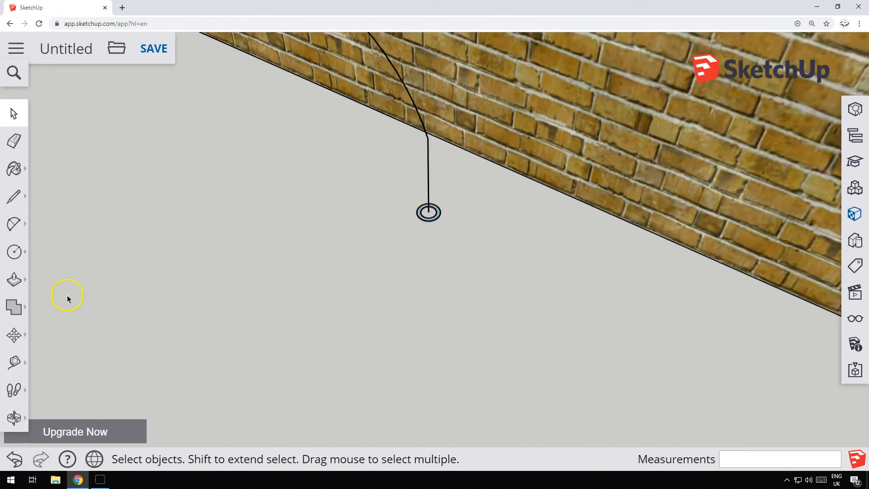
click(13, 280)
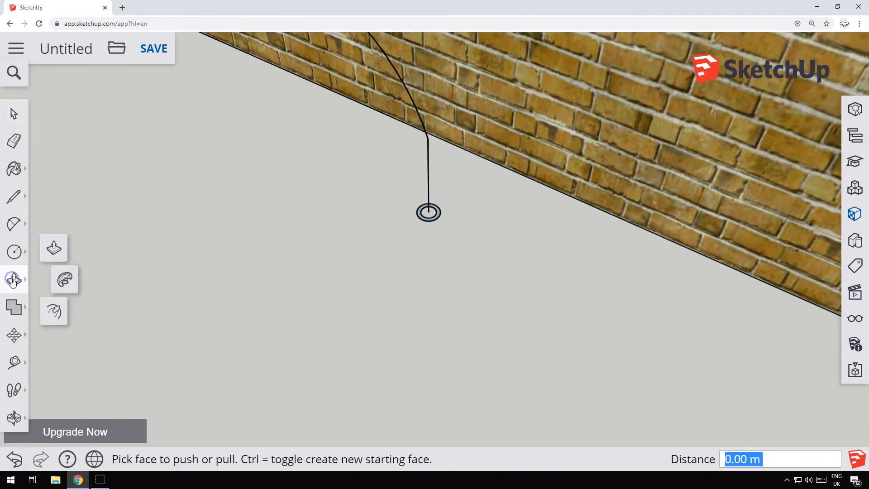
click(65, 280)
click(421, 216)
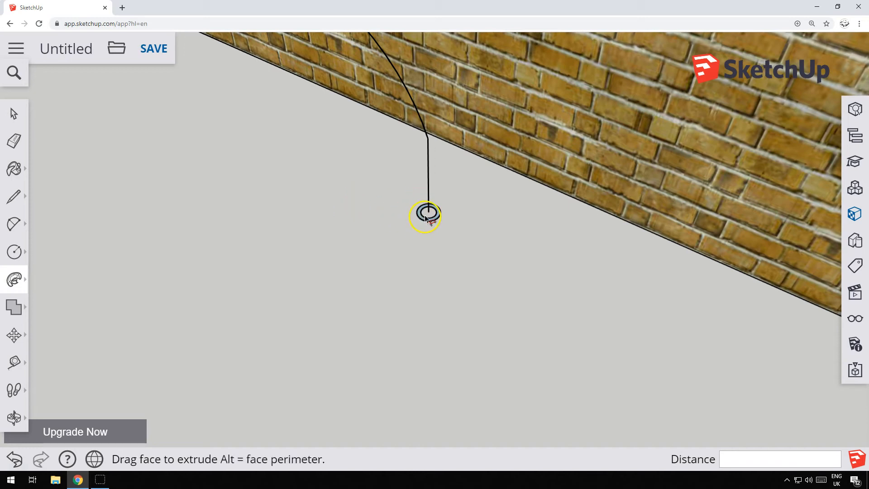
scroll(417, 215, up, 3)
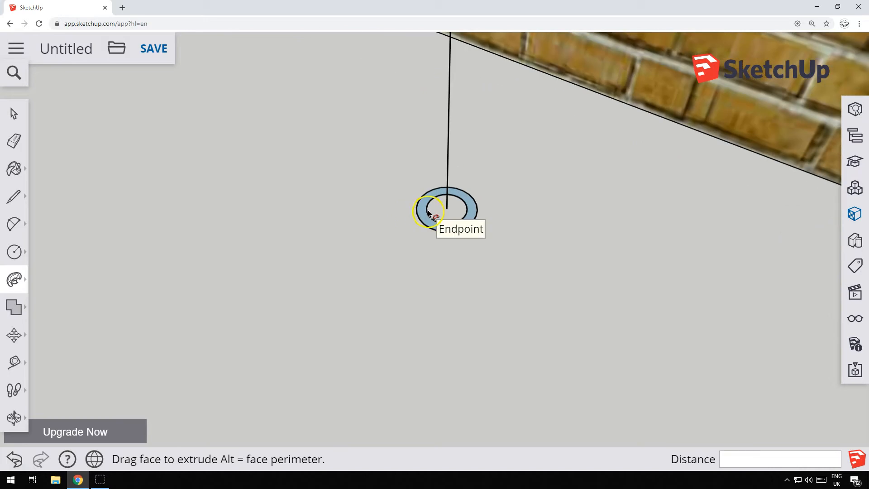
click(419, 215)
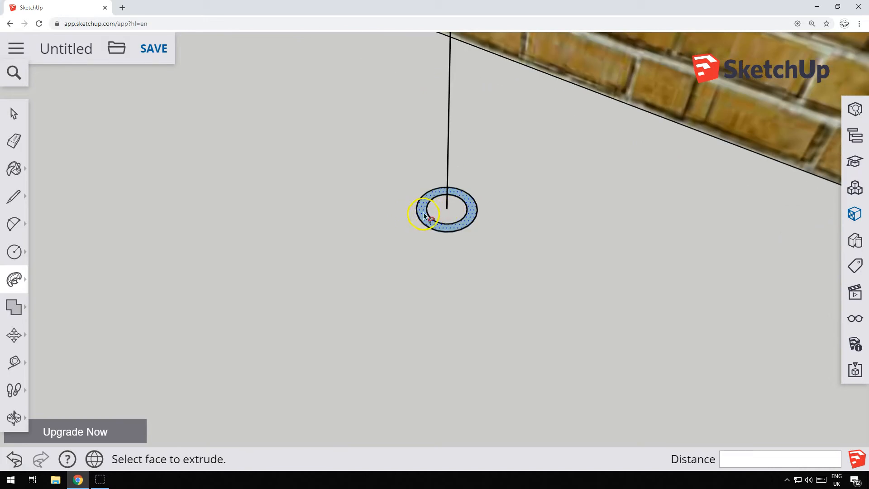
click(430, 218)
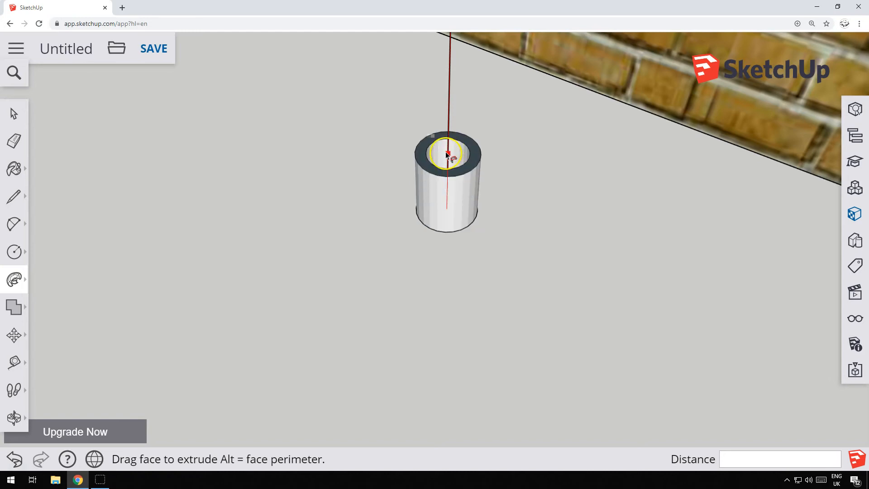
scroll(445, 151, down, 5)
scroll(349, 208, down, 8)
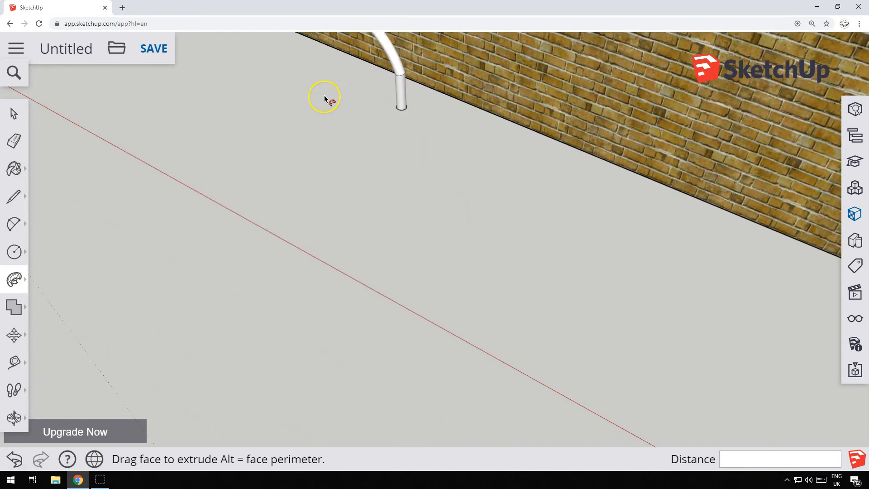
scroll(363, 229, down, 6)
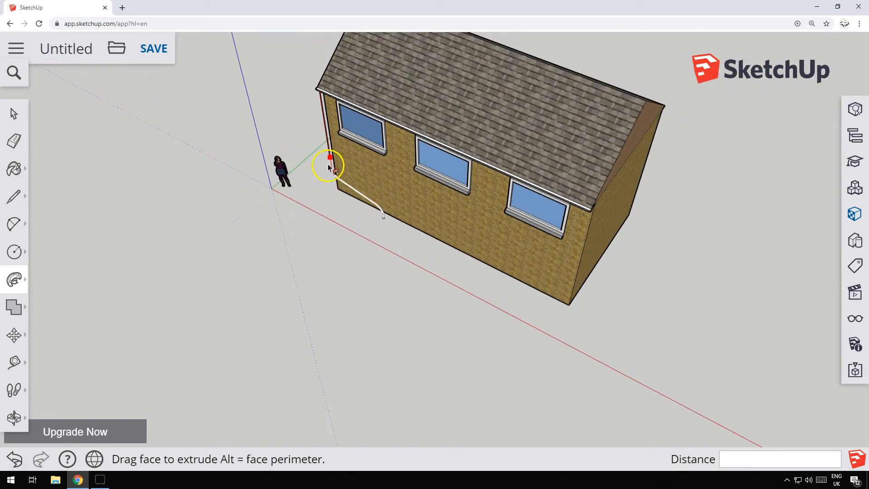
click(322, 92)
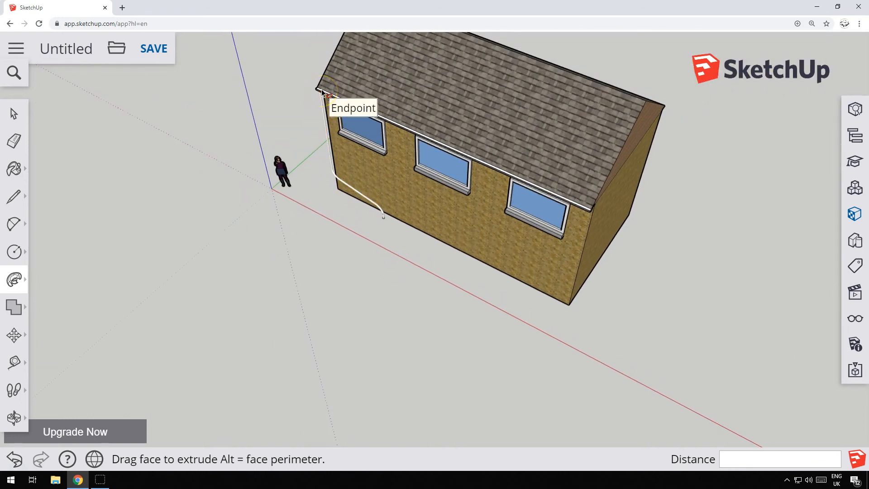
scroll(322, 93, up, 5)
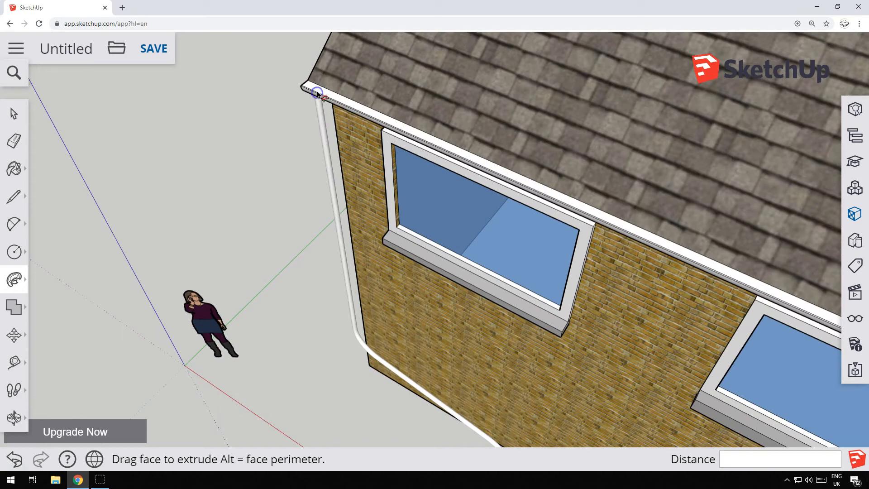
Step: Examine the swept downpipe and its joint with the underside of the gutter at the house corner
click(123, 207)
scroll(241, 145, up, 3)
key(o)
drag(219, 124, 574, 195)
middle_drag(574, 195, 501, 126)
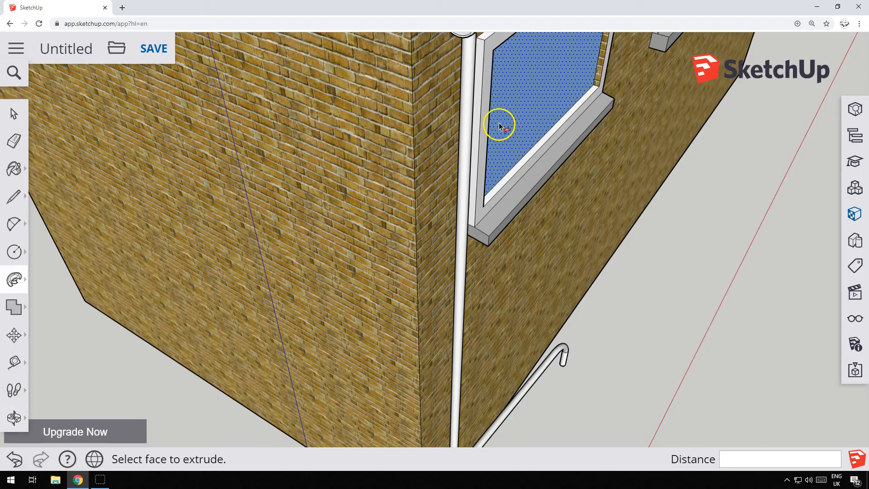
scroll(501, 126, up, 2)
middle_drag(460, 328, 444, 400)
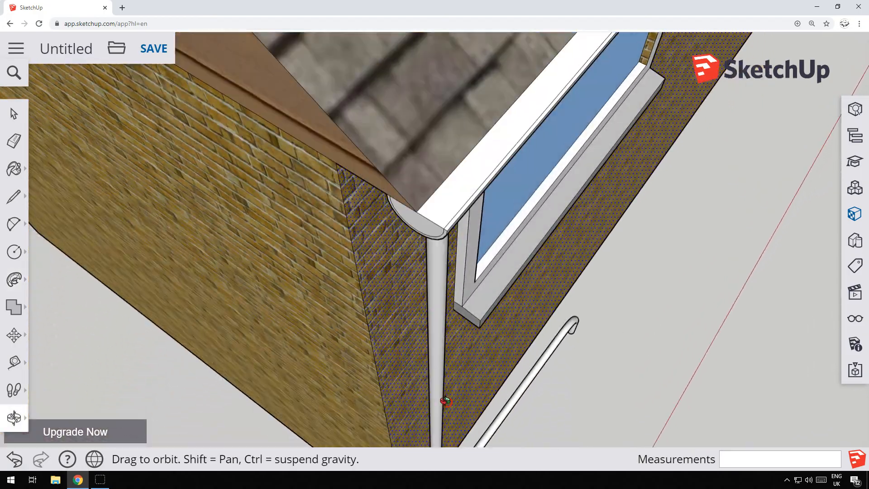
scroll(329, 295, down, 2)
middle_drag(541, 374, 404, 291)
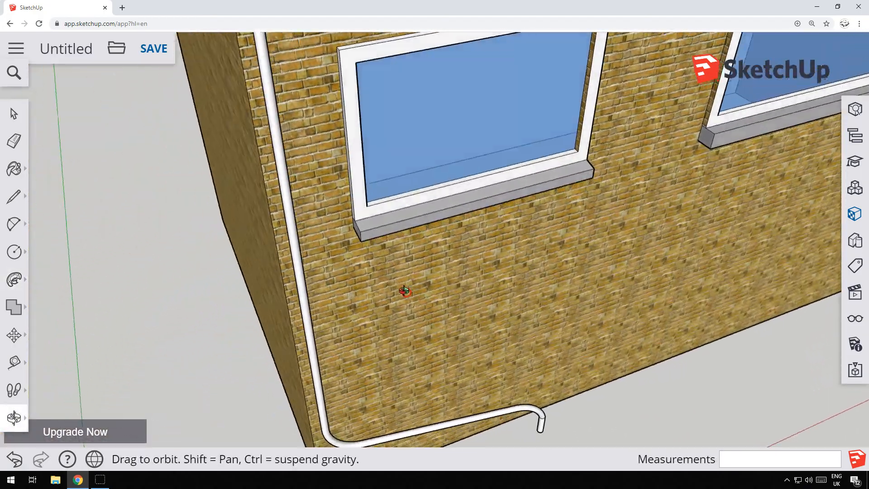
scroll(421, 322, down, 2)
middle_drag(421, 322, 305, 55)
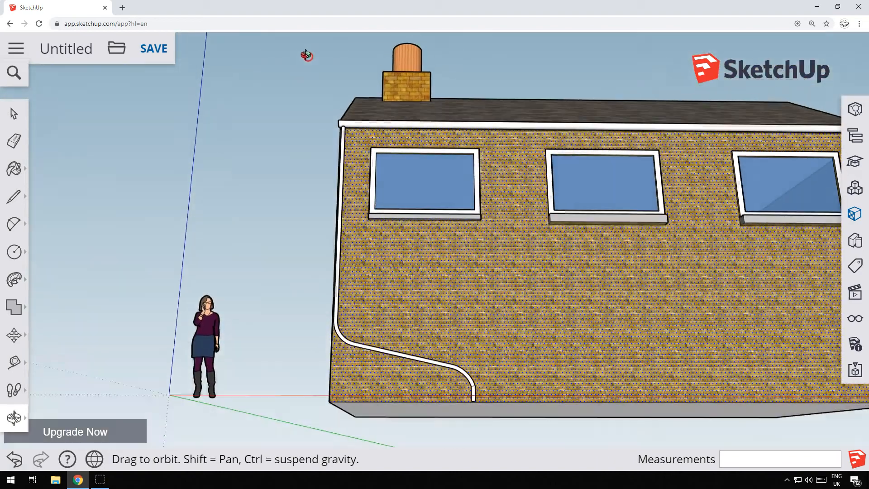
key(p)
scroll(320, 58, up, 4)
scroll(351, 214, up, 3)
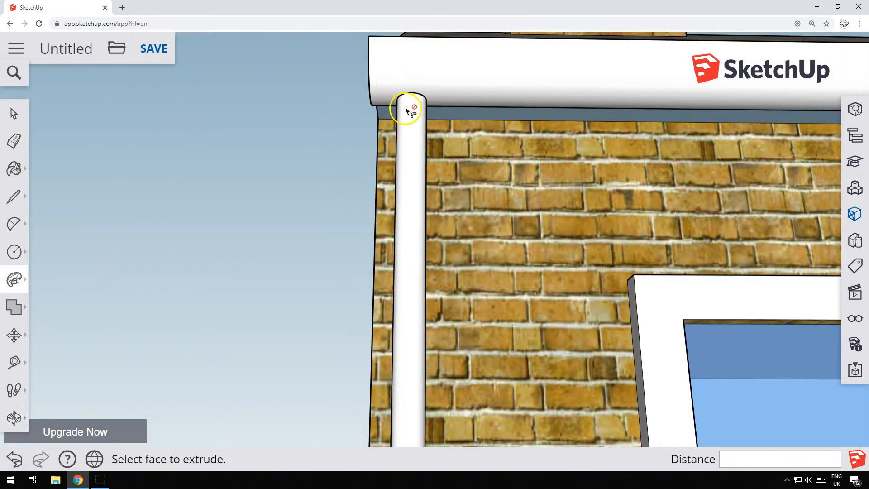
middle_drag(343, 67, 626, 224)
scroll(571, 155, down, 5)
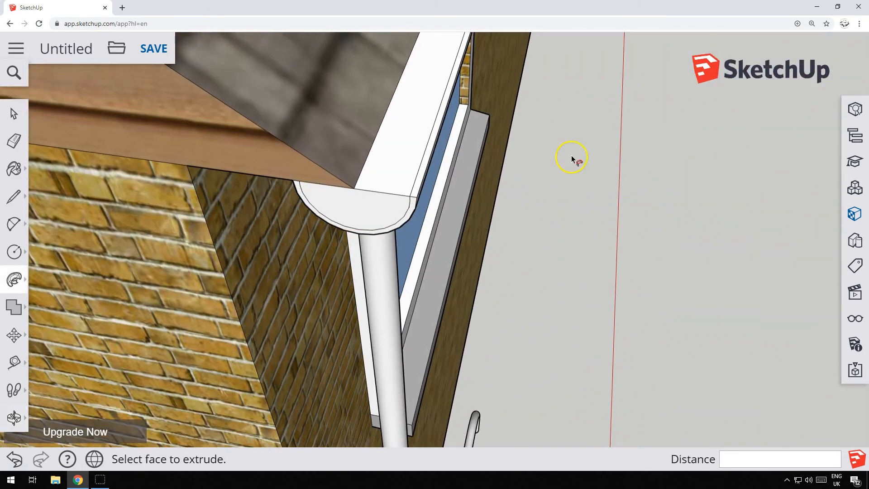
mouse_move(558, 165)
middle_down()
mouse_move(480, 241)
mouse_move(268, 264)
middle_up()
scroll(524, 361, up, 3)
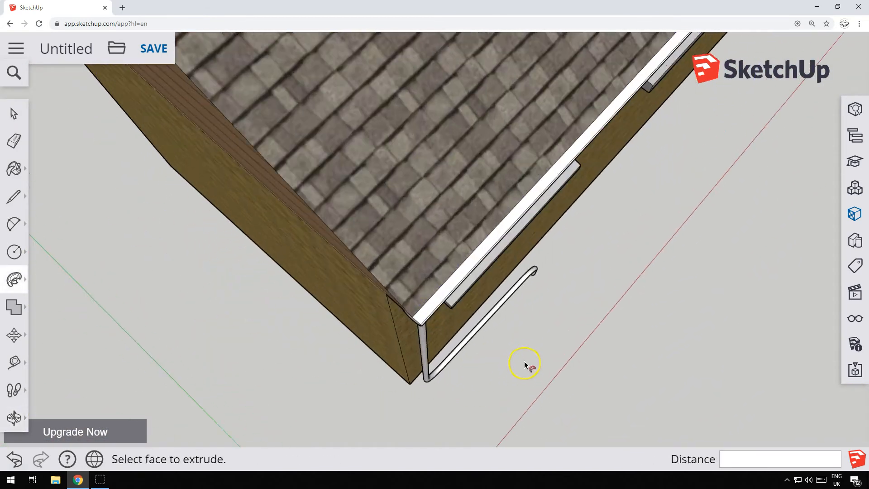
Step: Examine the downpipe's full run along the front wall, including its bends and lower outlet, from several angles
click(14, 114)
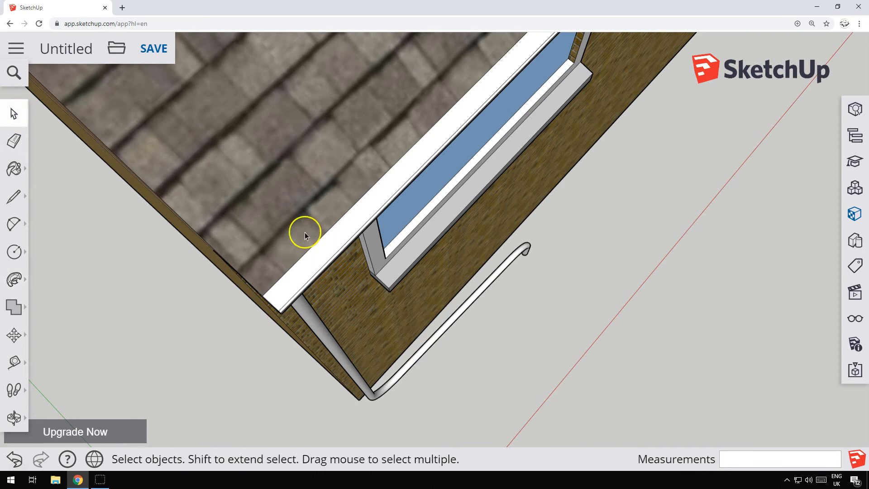
click(248, 325)
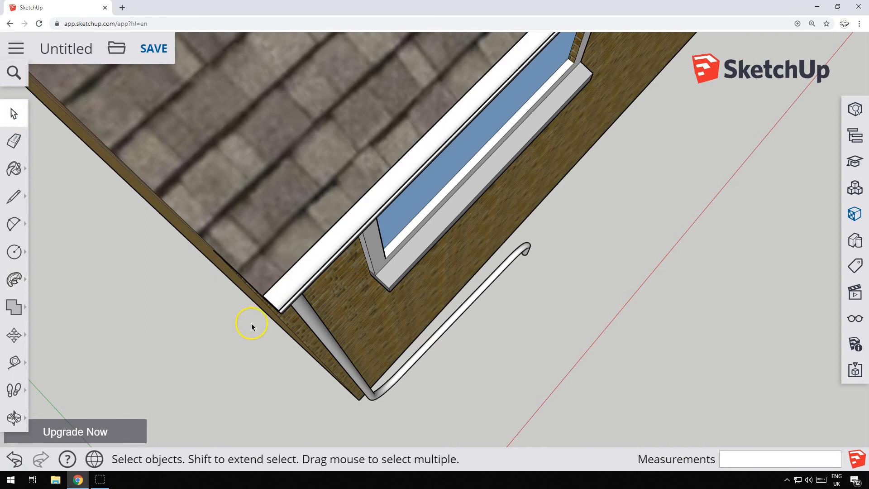
scroll(287, 310, up, 1)
middle_drag(227, 346, 301, 175)
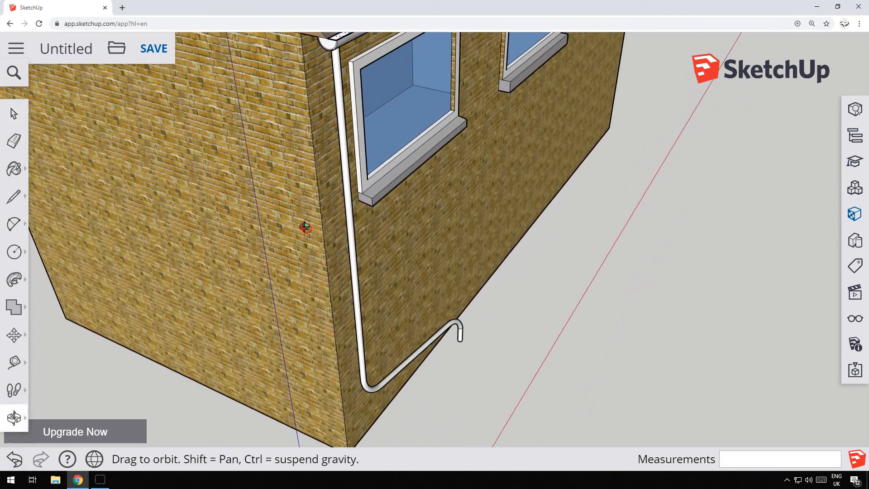
scroll(467, 311, down, 5)
middle_drag(467, 310, 421, 130)
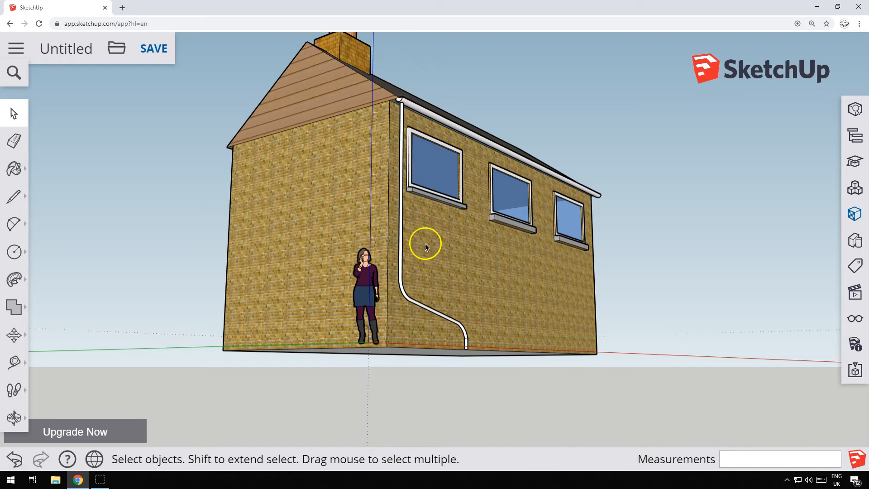
scroll(543, 324, up, 3)
scroll(368, 349, up, 2)
scroll(376, 317, down, 5)
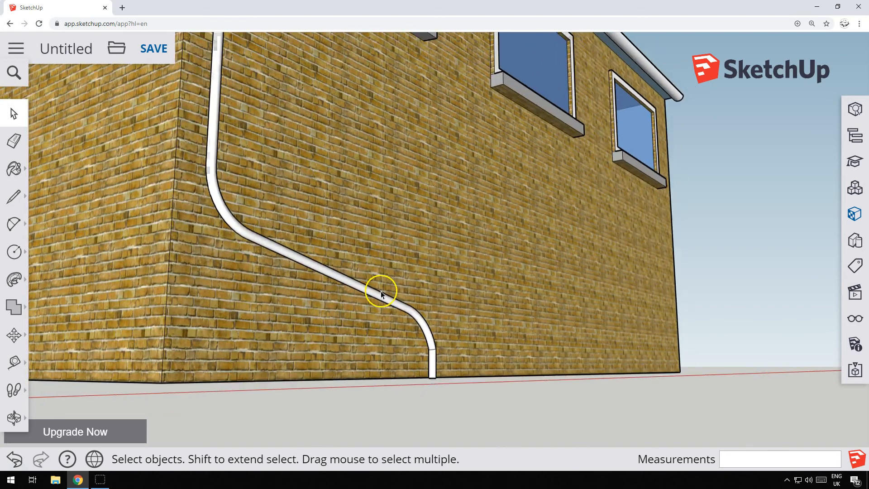
middle_drag(649, 233, 204, 257)
scroll(389, 294, up, 2)
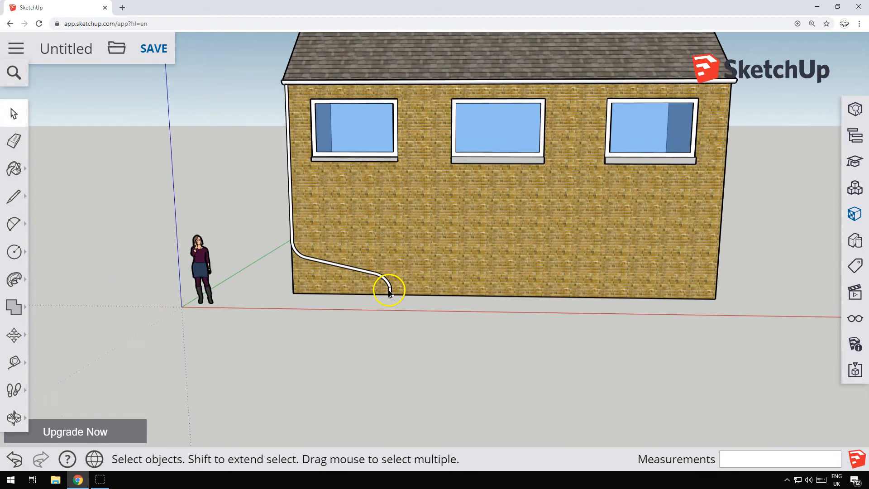
scroll(643, 202, down, 1)
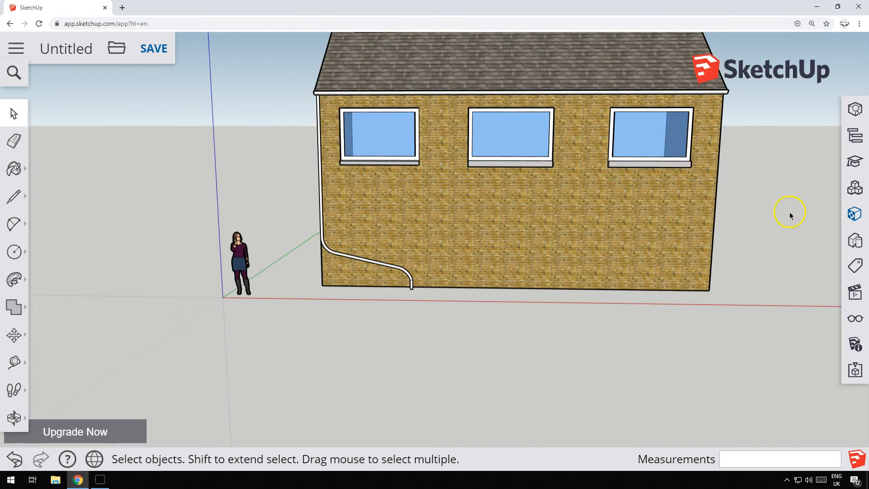
Step: Draw a door rectangle about 1.25 m wide and 2.31 m high on the front wall, standing on the base edge below the middle window
scroll(789, 214, up, 2)
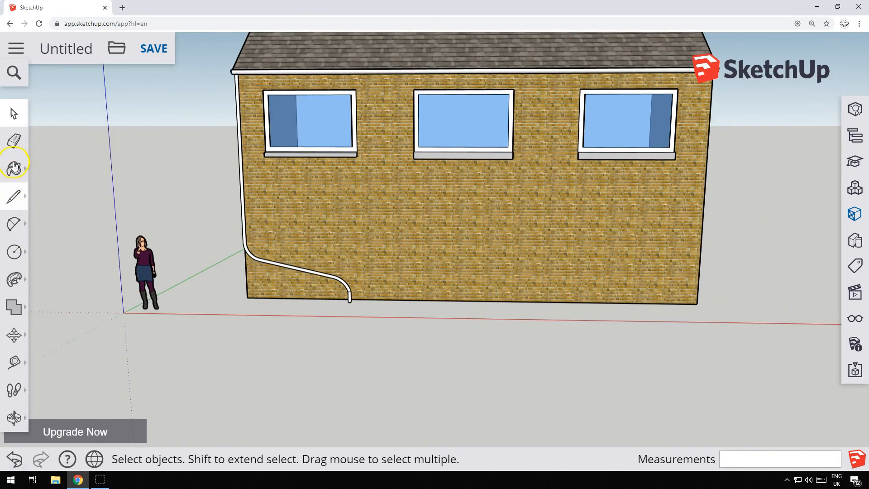
click(19, 201)
click(14, 251)
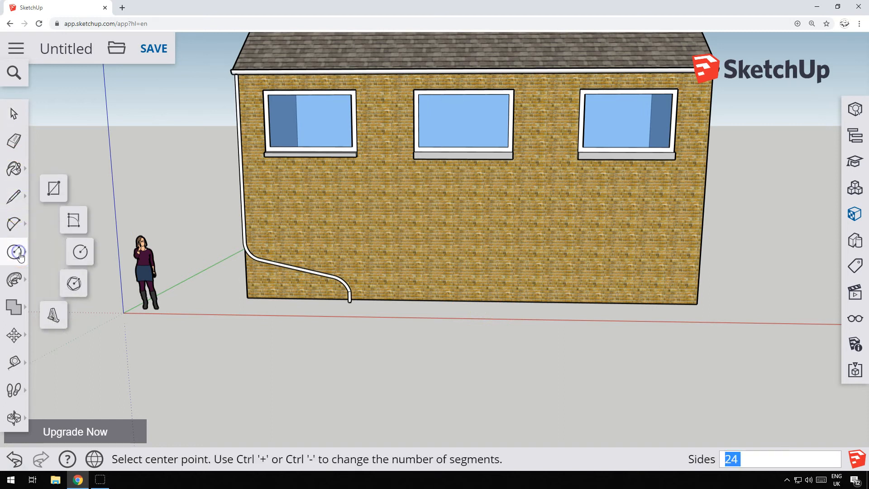
click(55, 190)
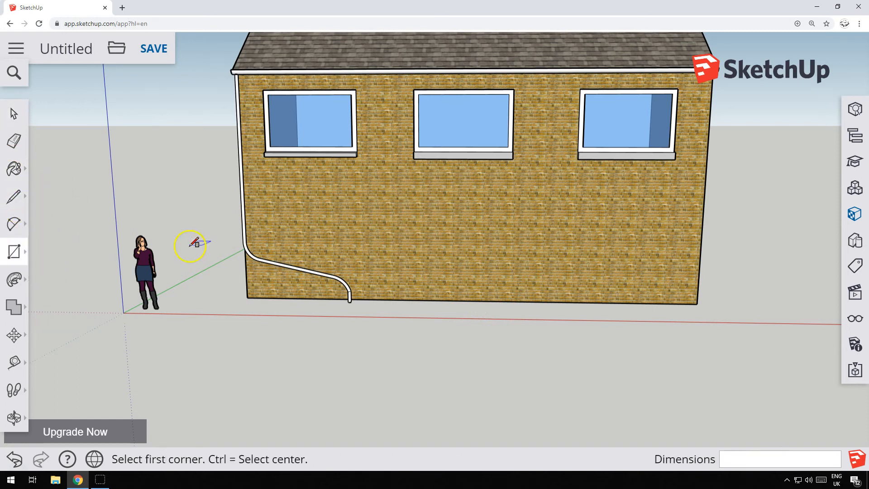
click(414, 299)
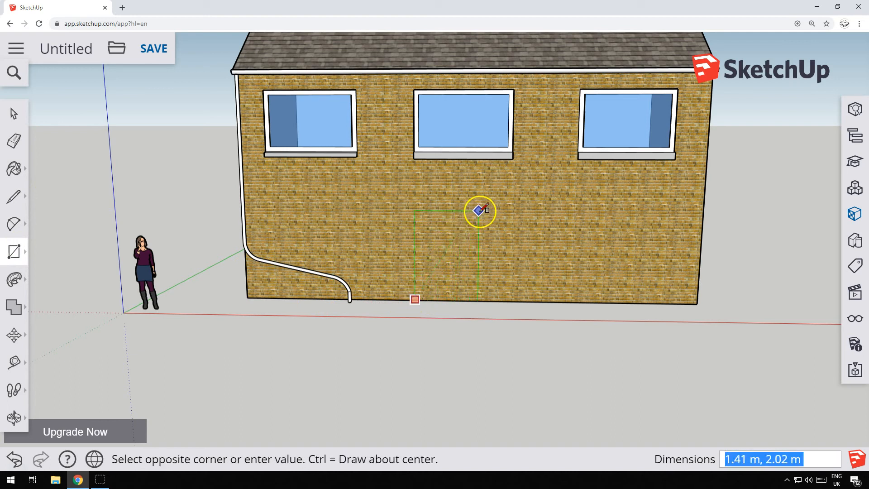
click(471, 198)
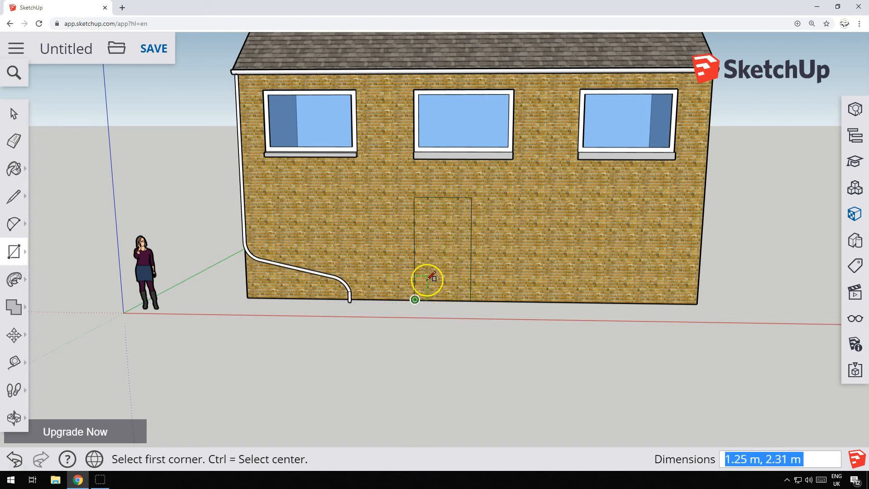
Step: Draw an inset panel rectangle about 1.12 m by 1.12 m in the upper part of the door outline
scroll(419, 203, up, 5)
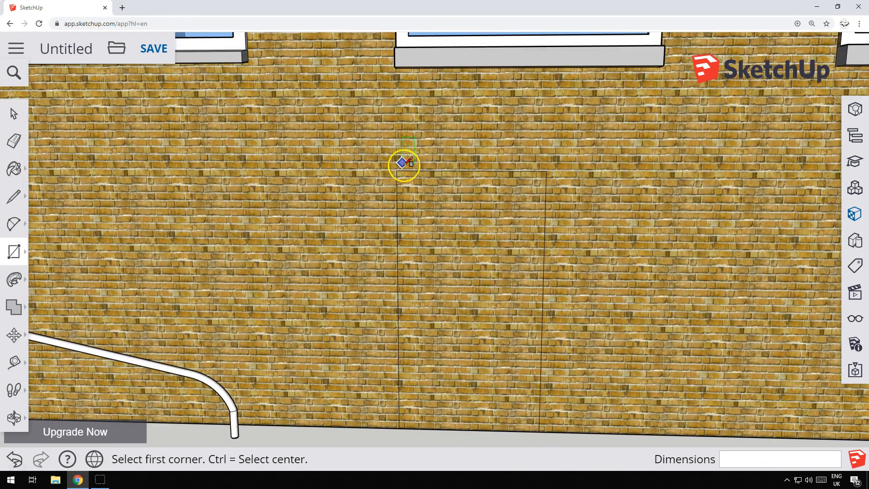
click(403, 181)
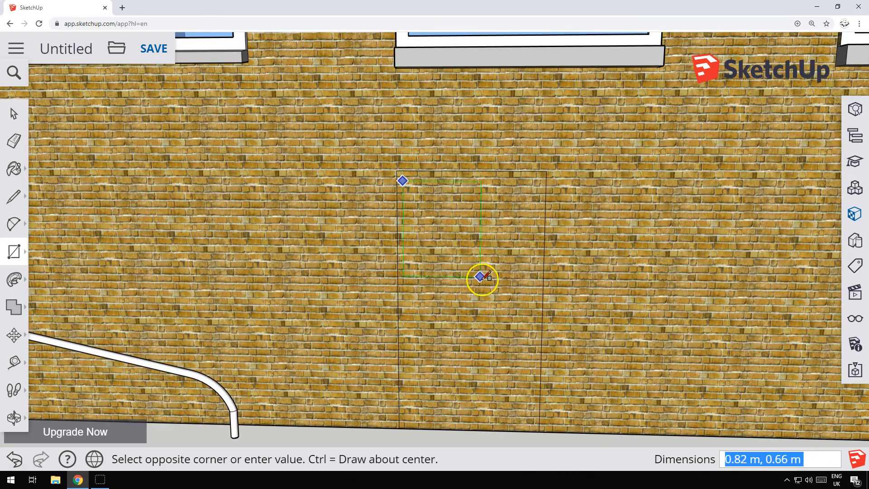
click(534, 306)
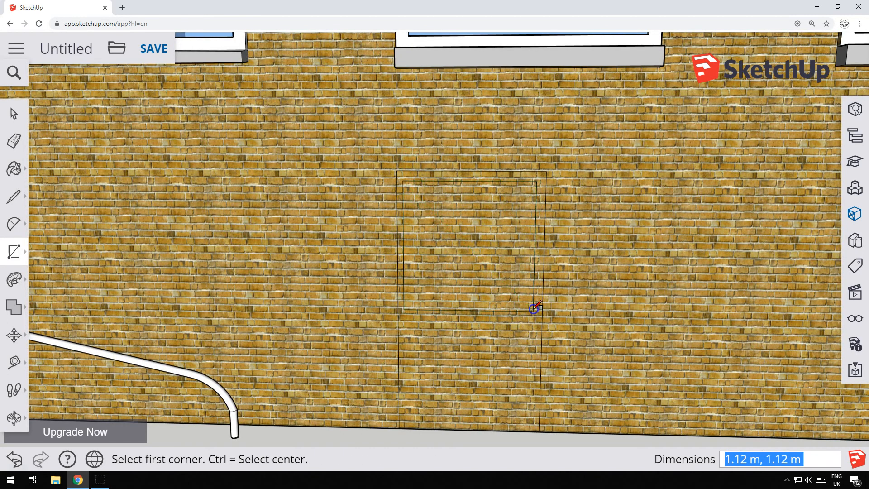
scroll(529, 309, down, 2)
scroll(577, 412, up, 2)
scroll(452, 403, up, 2)
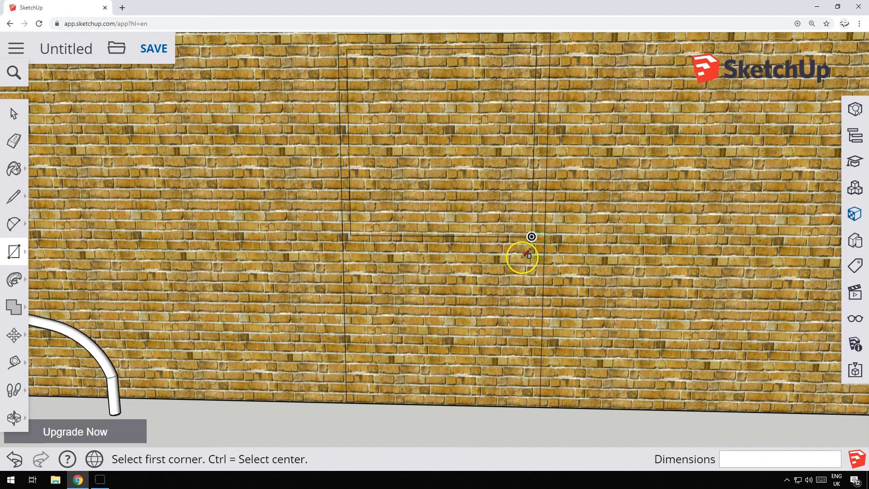
Step: Draw a second inset panel rectangle about 1.12 m wide in the lower part of the door outline
click(352, 252)
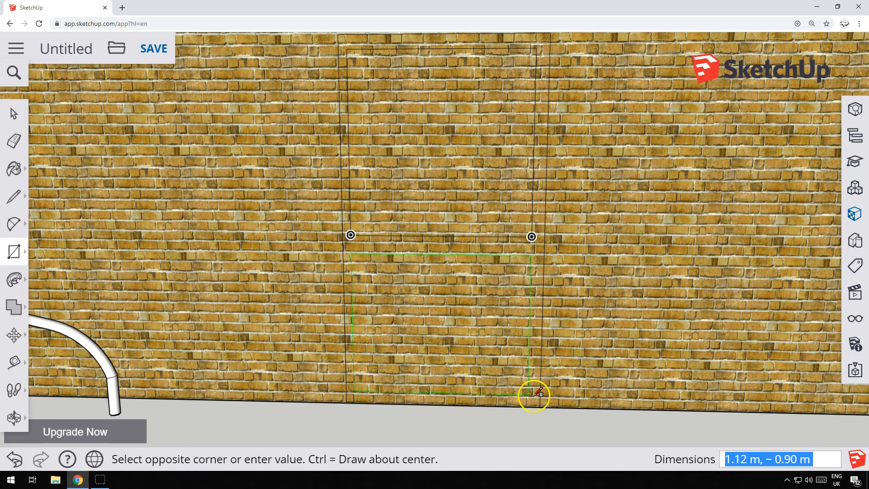
click(532, 379)
middle_drag(624, 422, 562, 344)
middle_drag(170, 263, 183, 281)
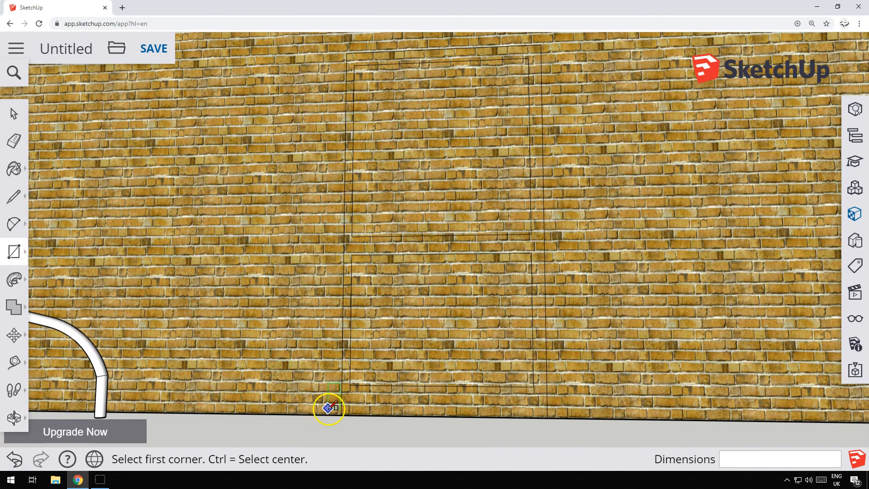
Step: Draw a horizontal line across the door just above the wall's base and erase the door's side edge stubs below it
click(14, 196)
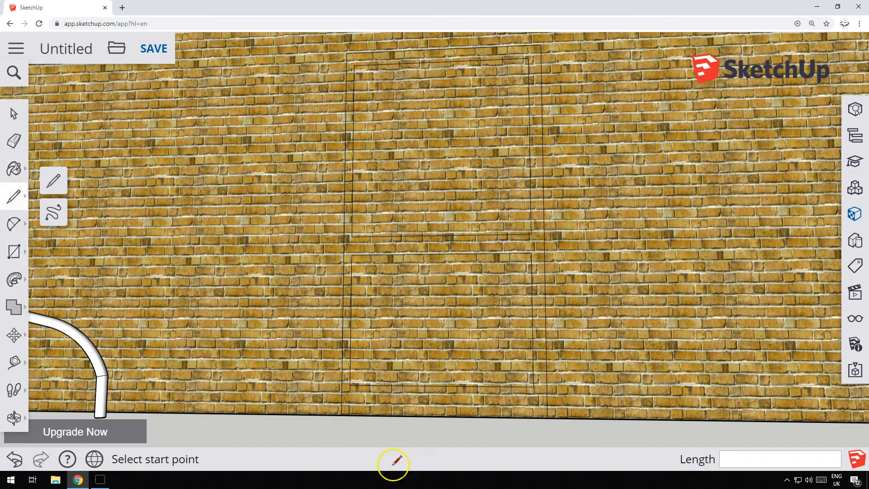
click(343, 398)
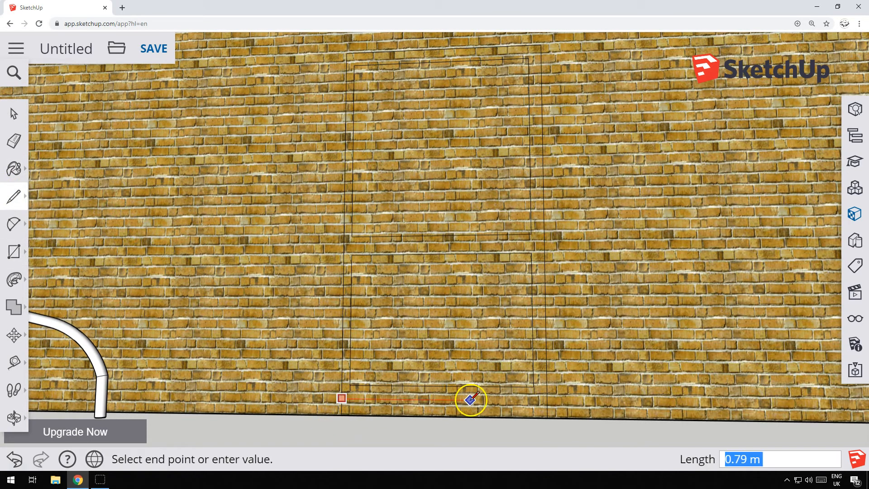
click(553, 402)
scroll(130, 229, down, 2)
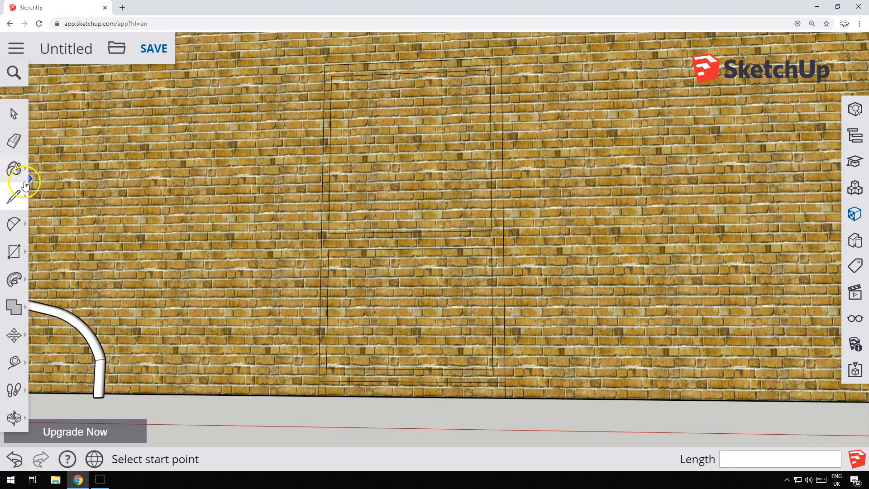
click(12, 140)
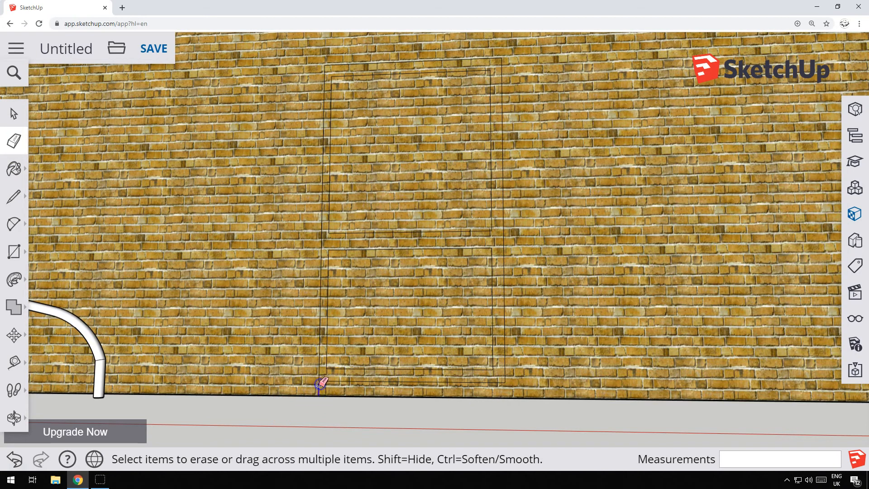
scroll(320, 384, down, 2)
middle_drag(530, 278, 548, 317)
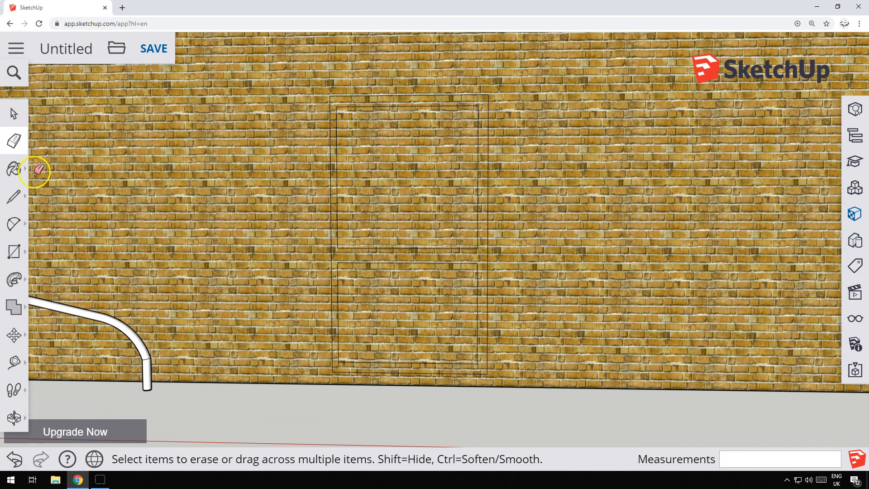
Step: Pull the door's frame face out from the wall by about 0.07 m
click(13, 279)
click(50, 251)
click(338, 258)
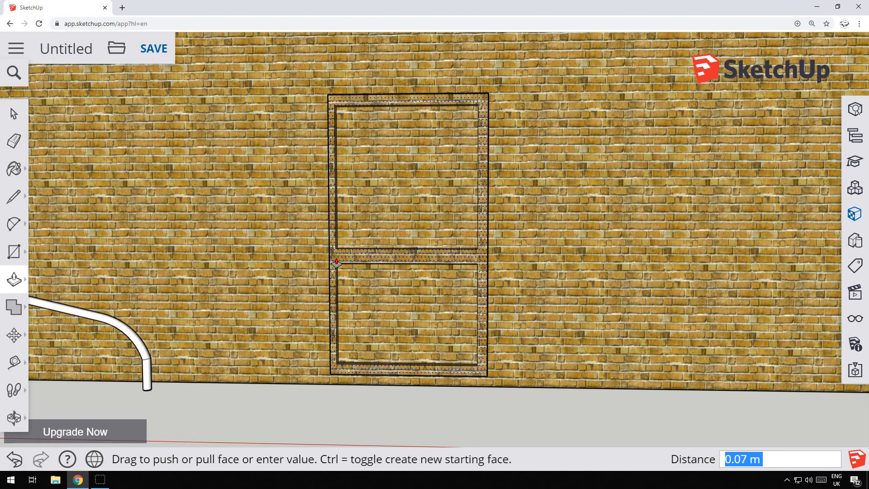
click(338, 263)
Step: Pull the lower and upper door panels forward, the upper one by about 0.04 m, keeping them slightly recessed in the frame
click(380, 301)
click(381, 249)
click(374, 223)
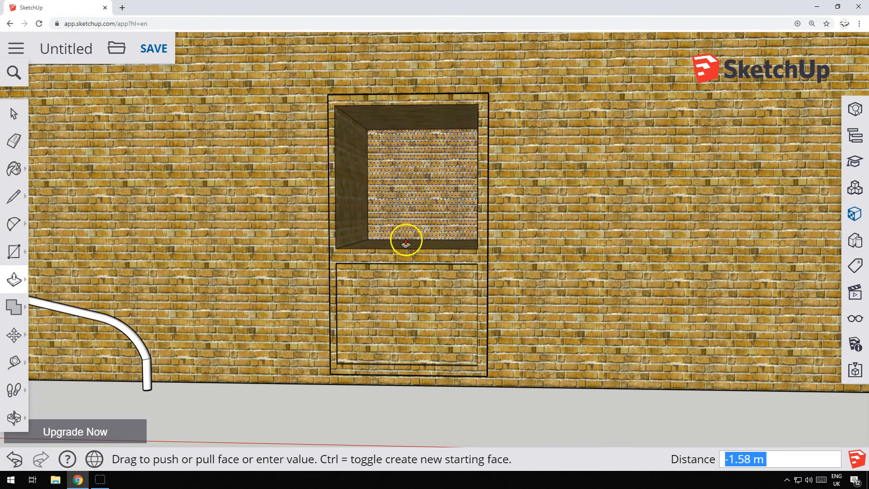
click(409, 294)
scroll(521, 353, up, 2)
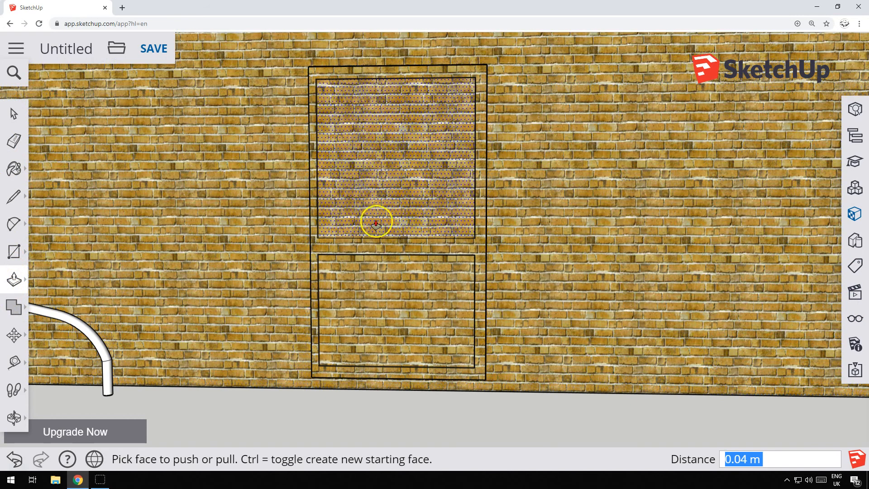
Step: Paint the door frame with a reddish-brown material from the Wood collection
click(19, 172)
scroll(679, 289, down, 3)
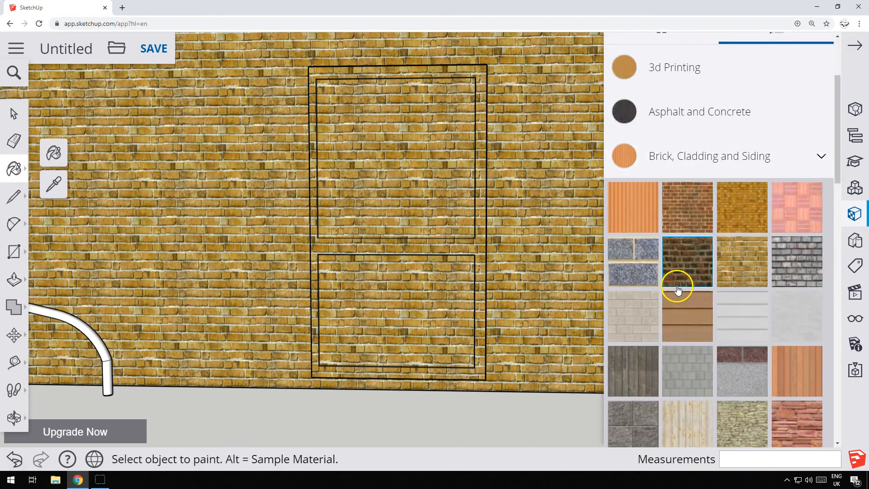
click(792, 167)
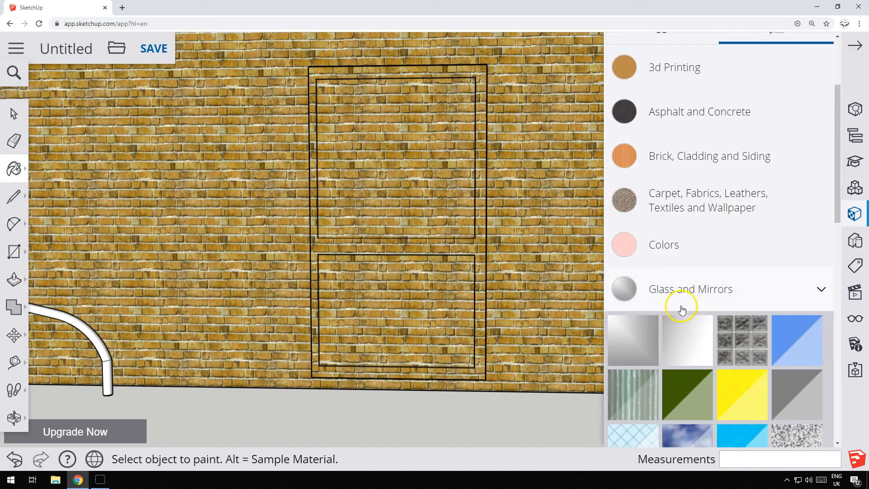
click(690, 293)
scroll(678, 351, down, 10)
scroll(666, 344, up, 5)
click(656, 247)
scroll(665, 317, down, 2)
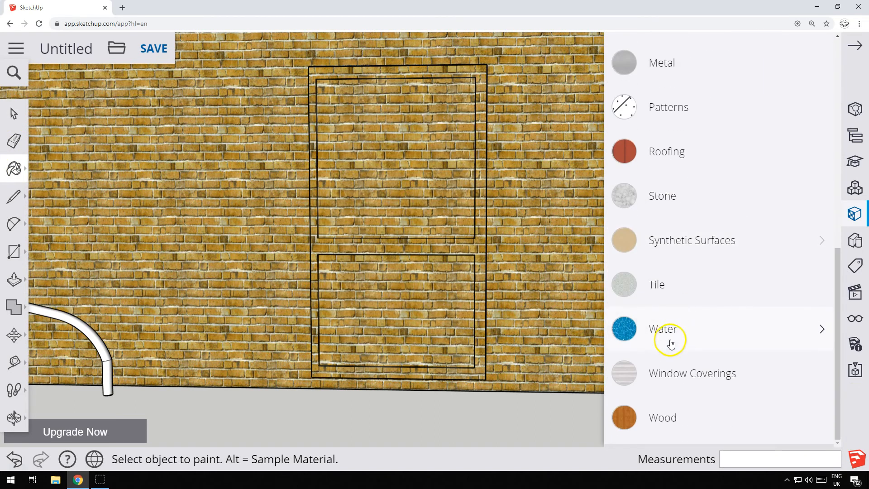
click(663, 417)
scroll(656, 361, down, 3)
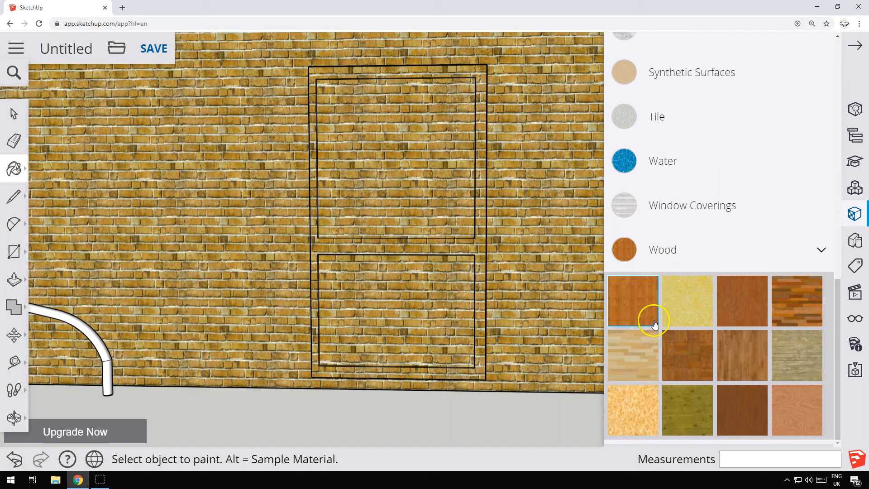
click(480, 245)
middle_drag(429, 221, 485, 206)
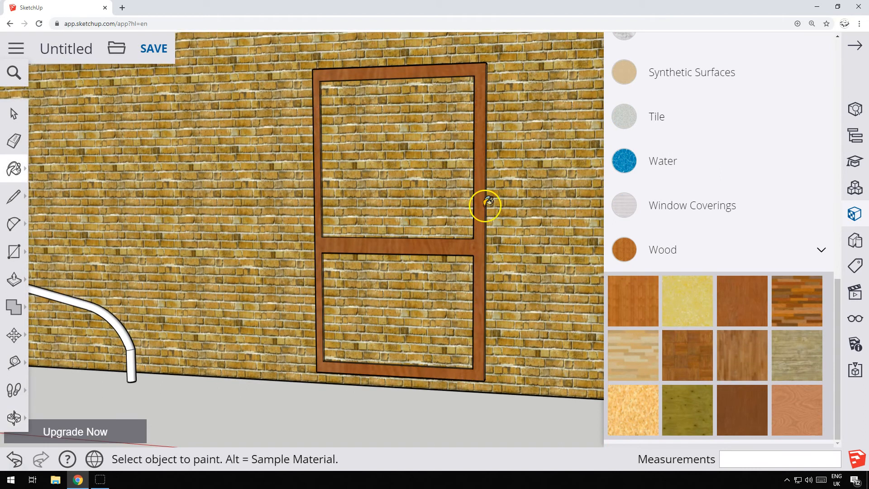
Step: Paint the lower door panel with the lighter orange-brown wood material
click(393, 312)
click(631, 308)
click(414, 304)
scroll(374, 190, up, 2)
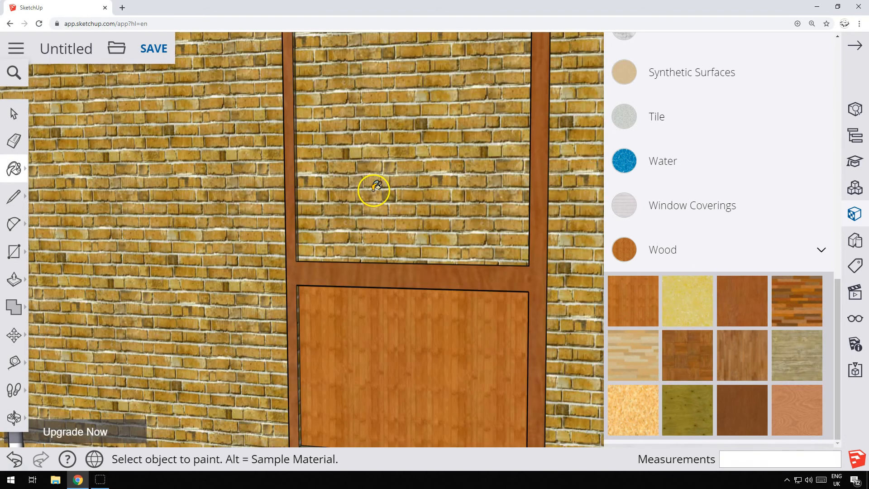
Step: Paint the upper door panel with a grey glass material from the Glass and Mirrors collection
scroll(739, 234, up, 7)
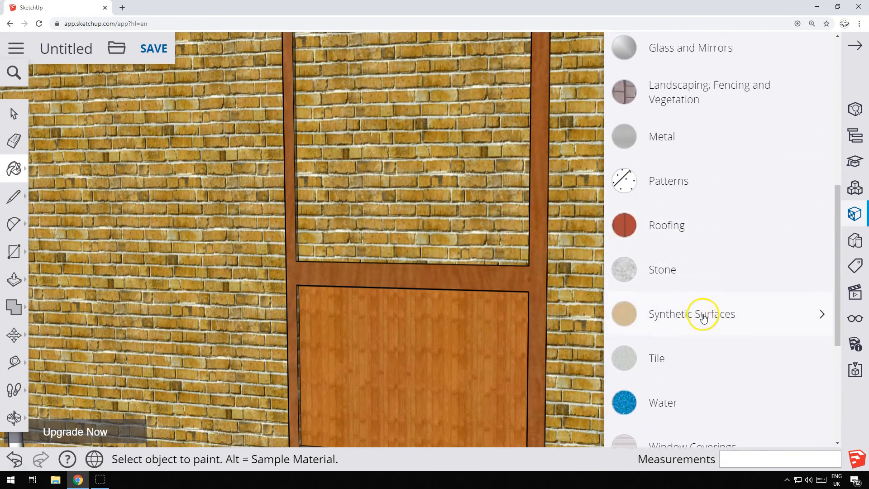
click(677, 129)
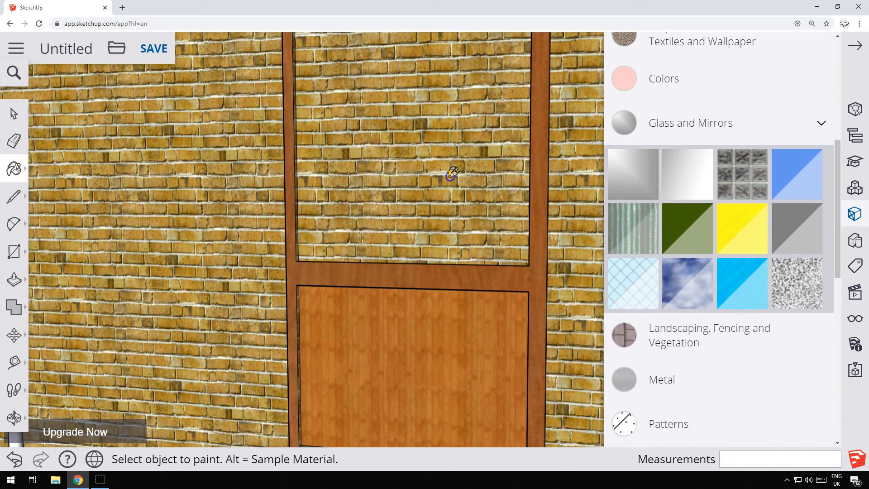
click(482, 239)
scroll(435, 268, down, 3)
middle_drag(433, 237, 542, 289)
scroll(489, 286, up, 1)
click(688, 285)
scroll(430, 332, up, 2)
mouse_move(446, 355)
middle_down()
mouse_move(454, 346)
mouse_move(388, 249)
mouse_move(400, 263)
middle_up()
key(b)
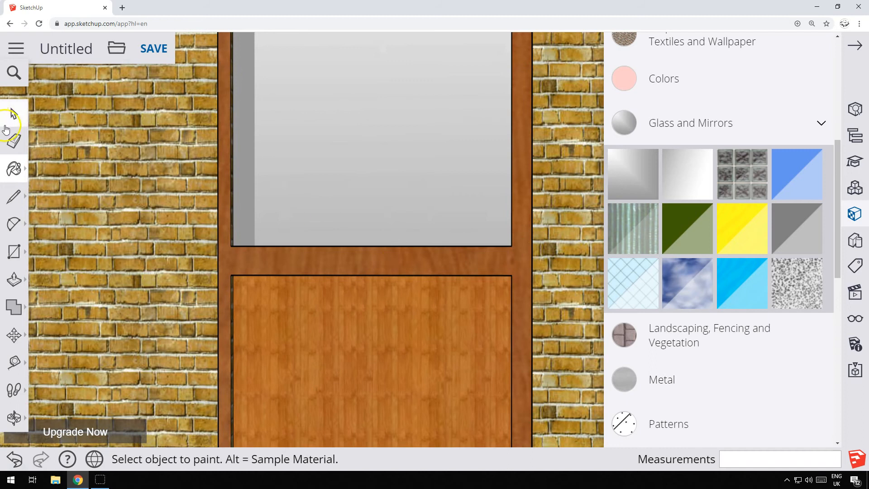
Step: Draw a handle circle of about 0.03 m radius on the right door stile, level with the middle rail
click(15, 281)
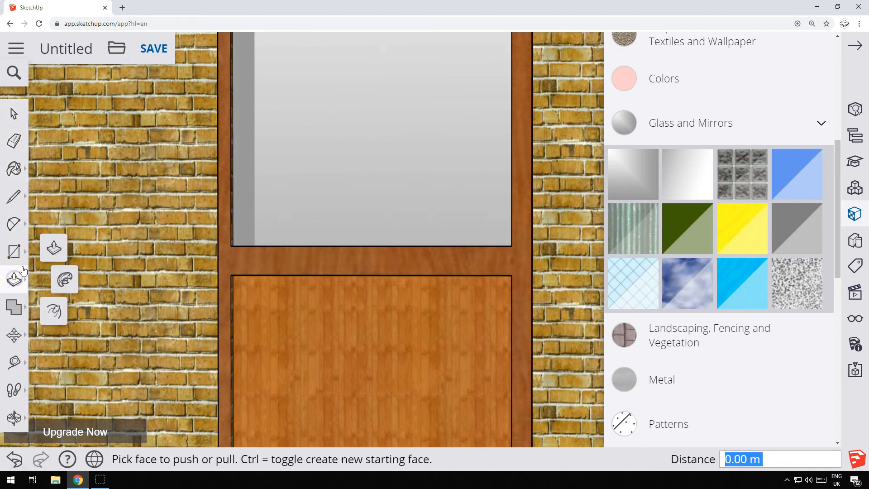
click(14, 252)
click(83, 254)
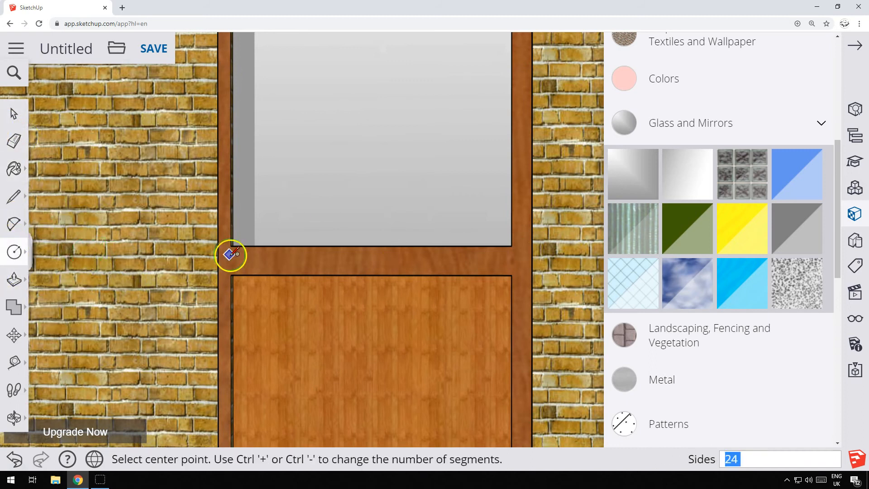
click(519, 260)
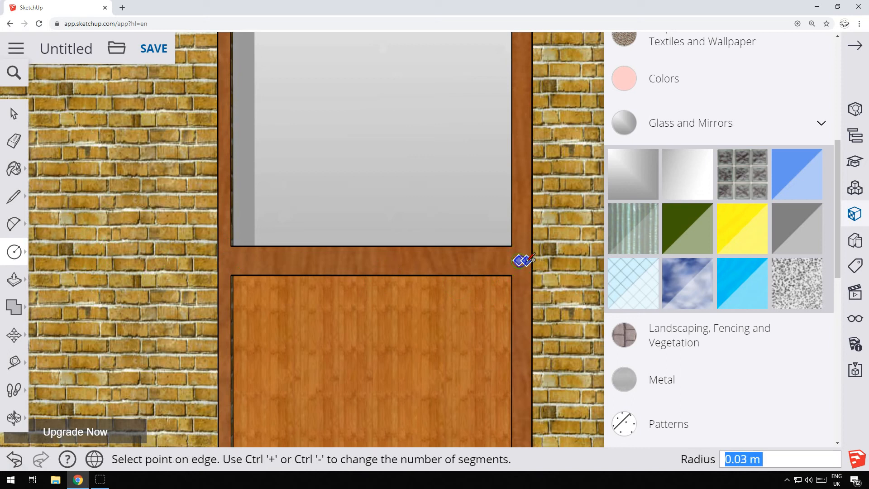
click(526, 263)
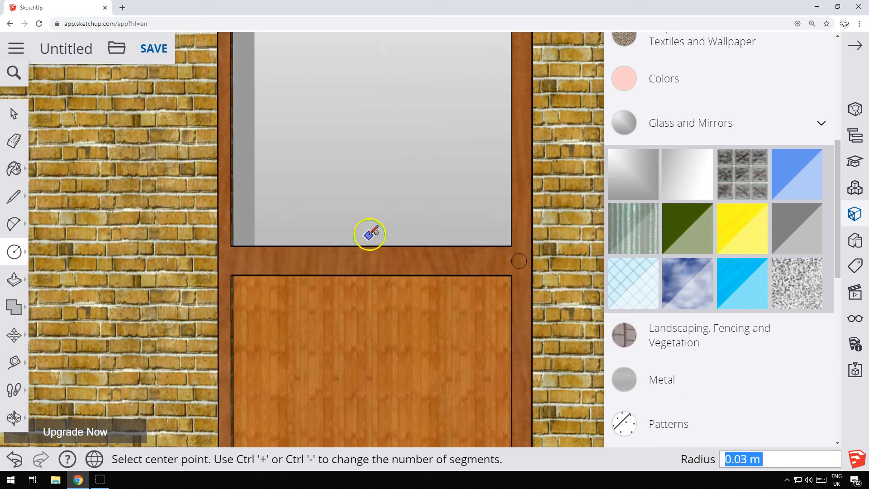
scroll(553, 287, up, 5)
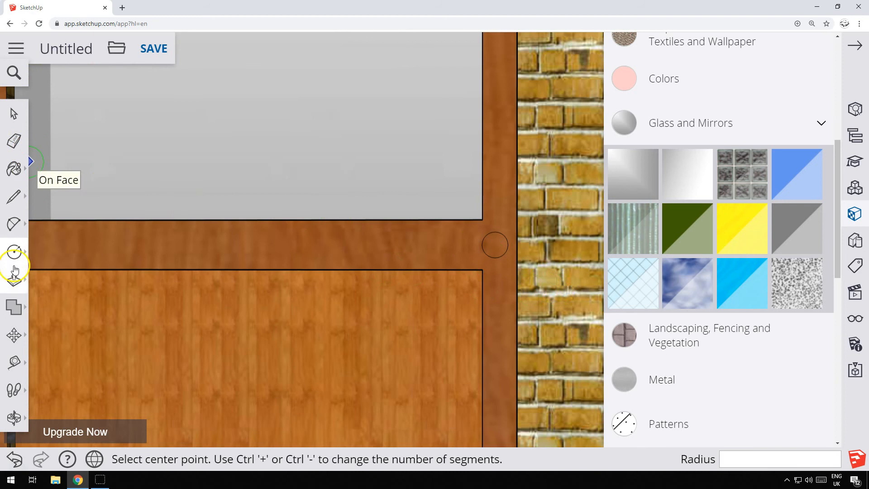
Step: Extrude the handle circle about 0.29 m outward and push its end back by about 0.23 m to form a short stub
click(14, 251)
click(13, 280)
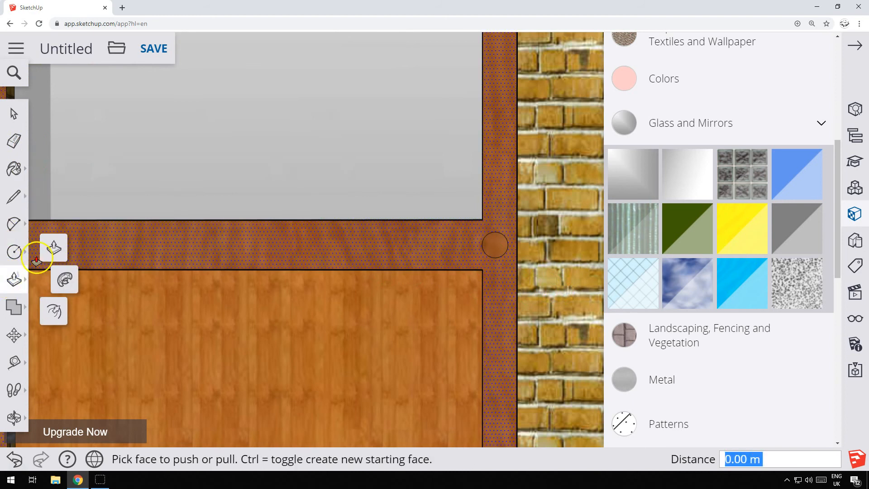
click(499, 249)
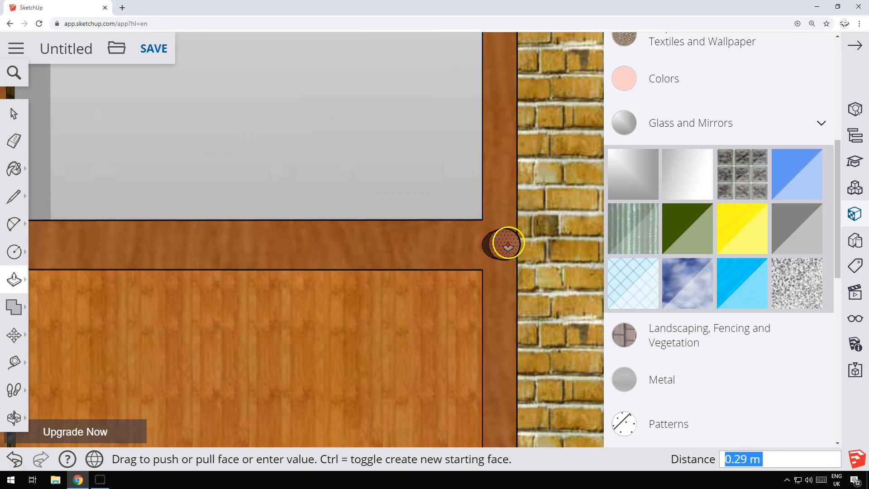
click(508, 244)
middle_drag(500, 245, 456, 315)
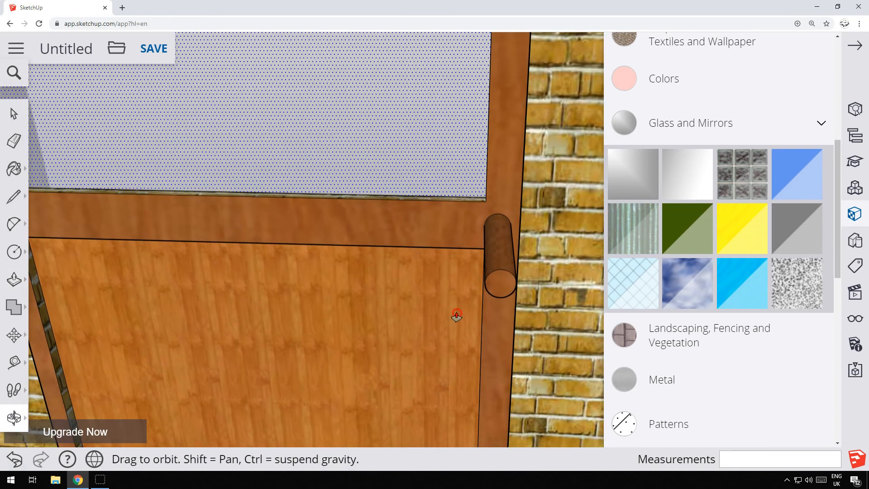
key(p)
click(501, 282)
click(497, 235)
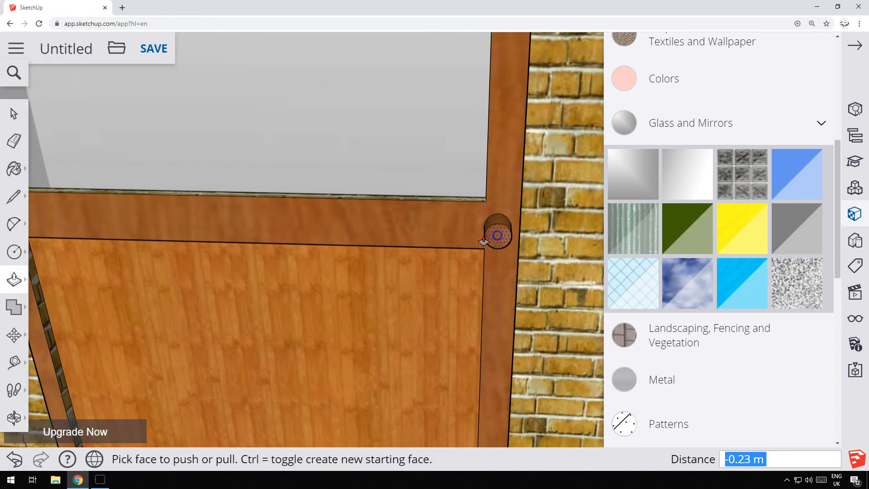
Step: Draw a rectangular lever outline about 0.18 m long from the handle stub's end circle toward the middle of the door
click(14, 195)
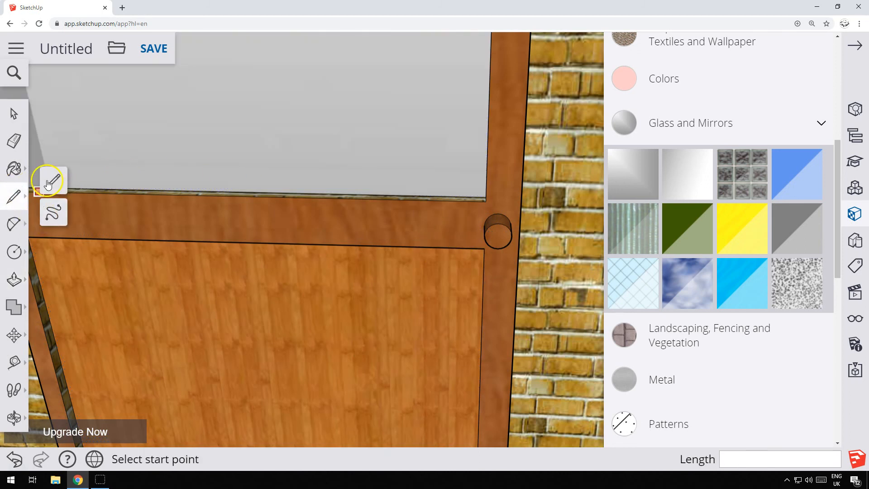
mouse_move(507, 243)
middle_down()
mouse_move(493, 134)
mouse_move(504, 204)
middle_up()
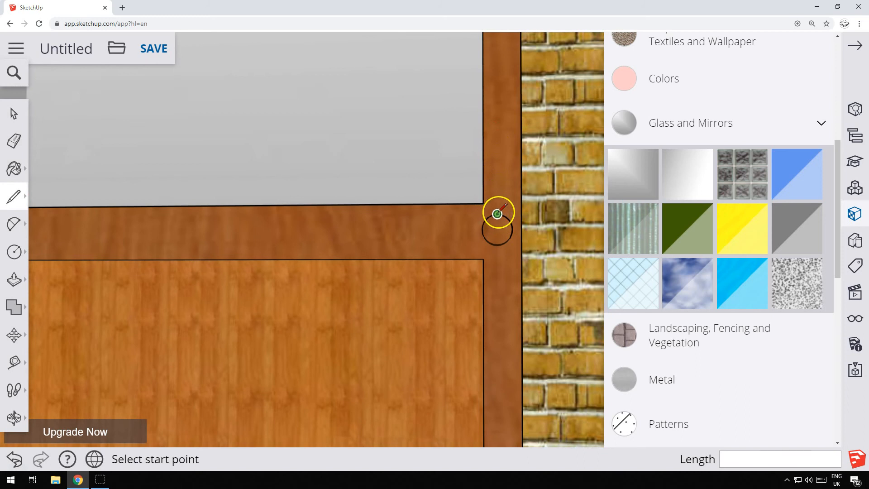
click(497, 213)
click(413, 214)
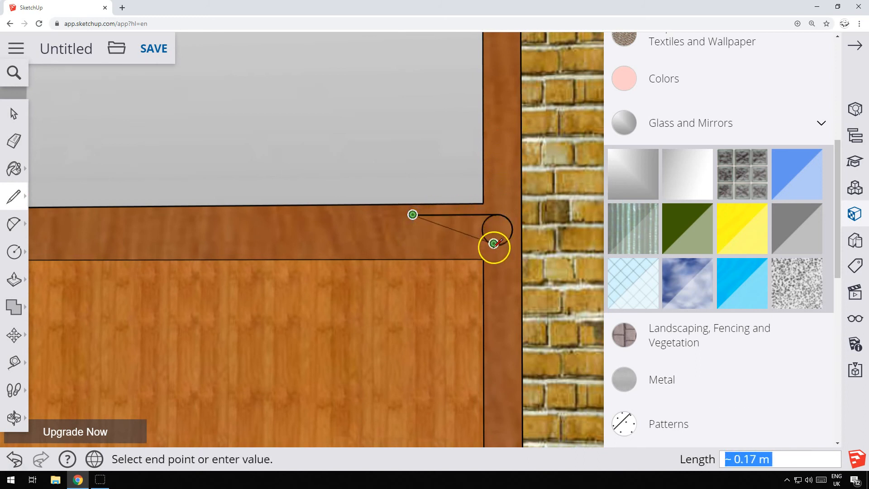
click(413, 244)
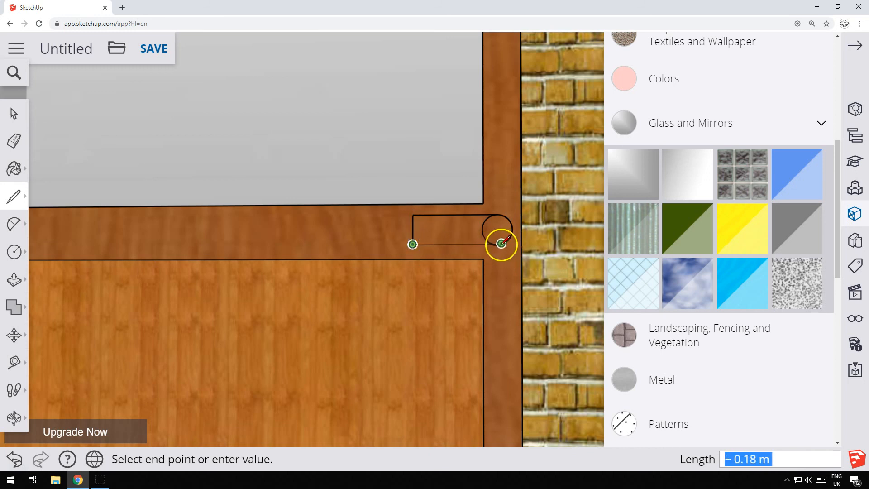
click(497, 244)
Step: Extrude the rectangular lever outline about 0.02 m back toward the door to form a solid handle bar
mouse_move(309, 171)
middle_down()
mouse_move(300, 174)
mouse_move(460, 211)
mouse_move(287, 192)
middle_up()
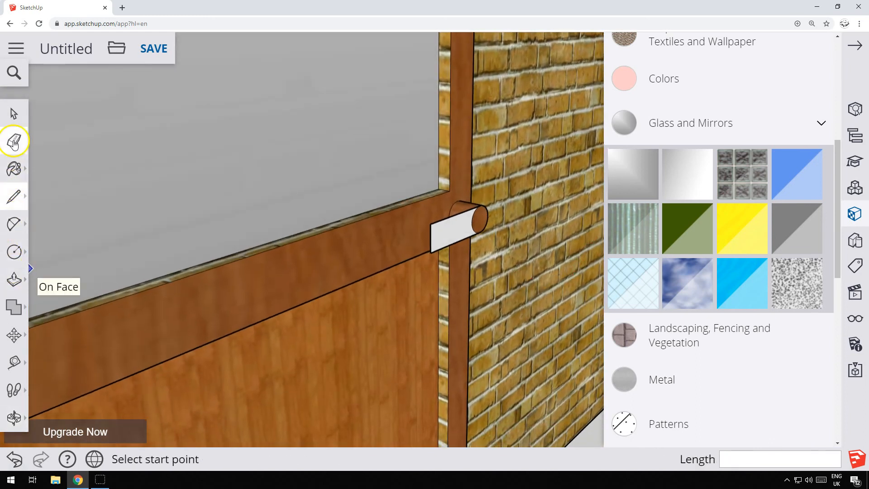
click(14, 279)
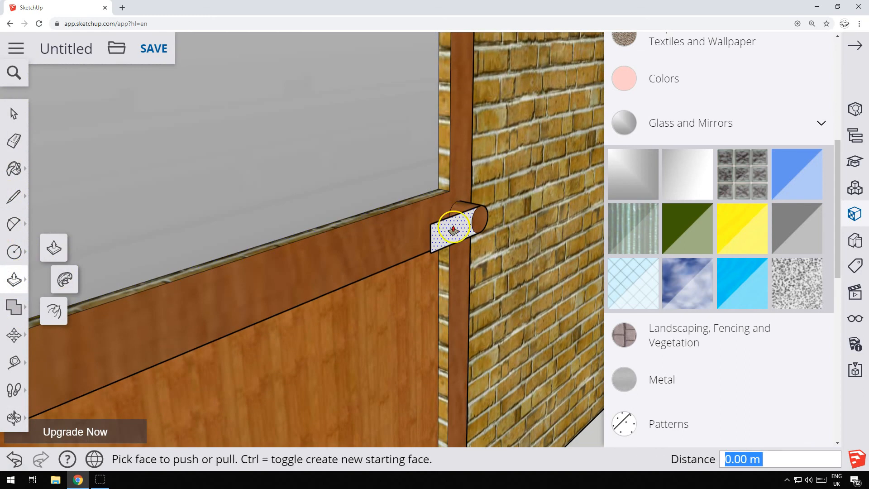
click(453, 230)
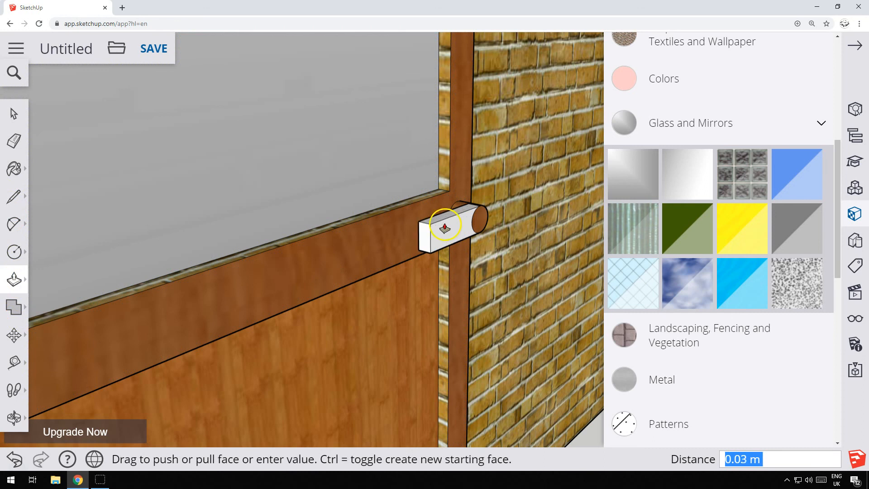
click(445, 226)
Step: Paint the front face of the handle lever with the pale blue-grey material from the Metal collection
middle_drag(513, 264, 344, 362)
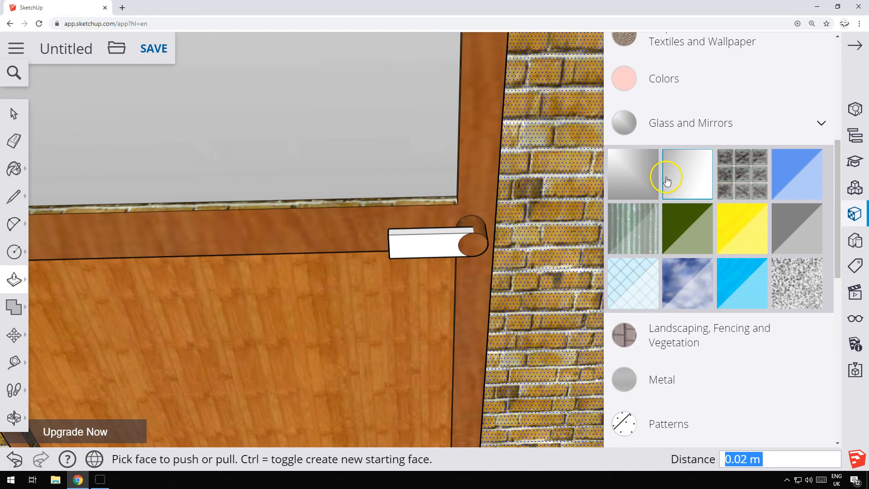
click(653, 383)
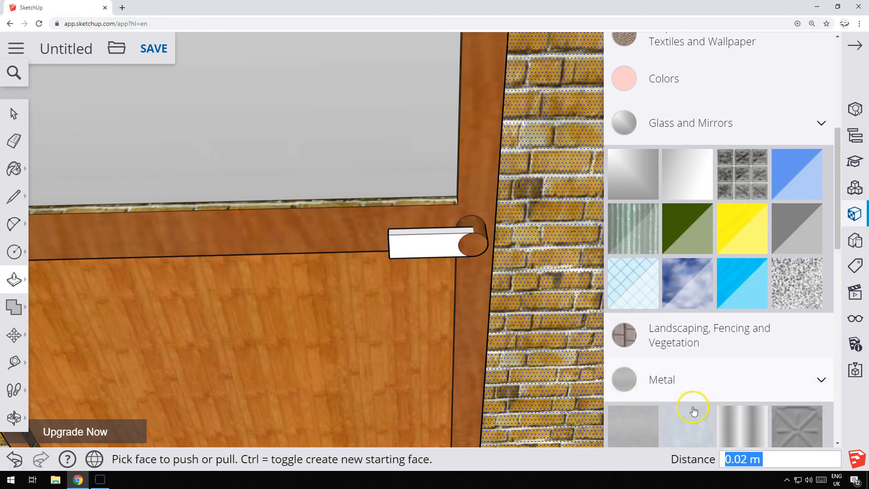
scroll(693, 409, down, 4)
click(694, 237)
click(414, 247)
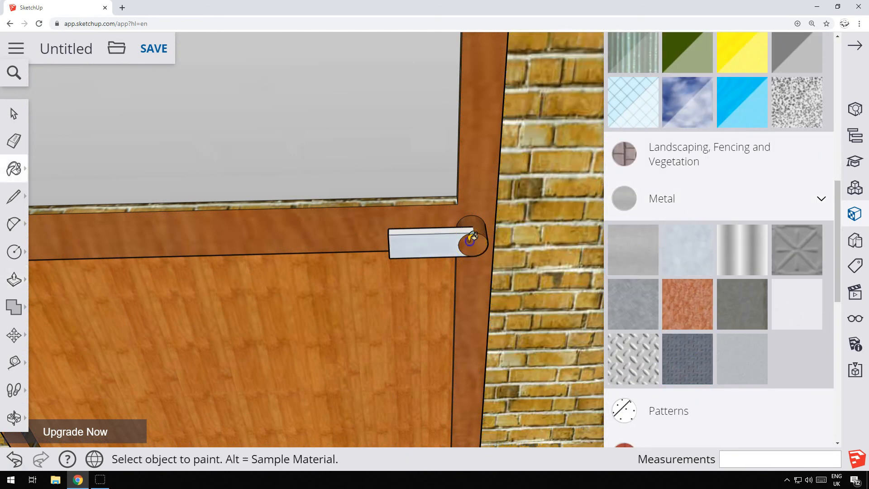
Step: Examine the door with its handle and the whole house front, including windows, gutter, downpipe, roof and chimney
middle_drag(488, 281, 368, 203)
scroll(285, 181, down, 5)
middle_drag(193, 164, 359, 305)
scroll(385, 320, down, 5)
scroll(412, 335, up, 3)
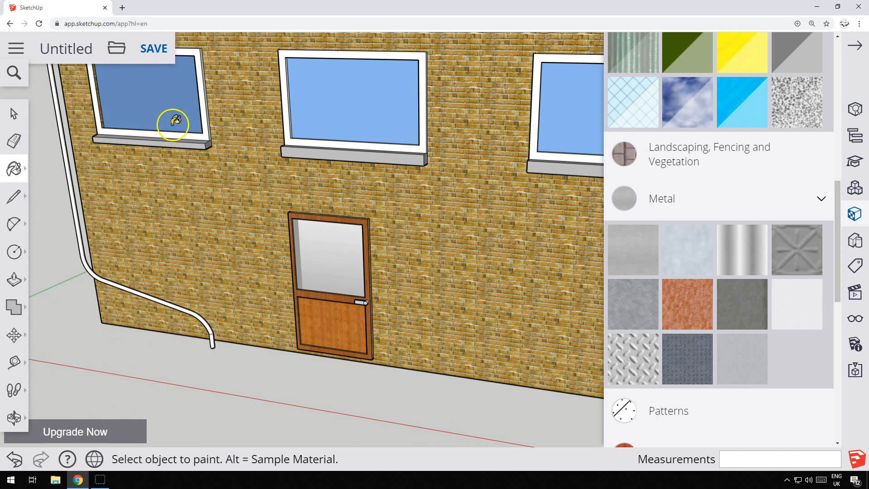
scroll(352, 162, down, 6)
scroll(576, 253, up, 2)
scroll(542, 269, down, 2)
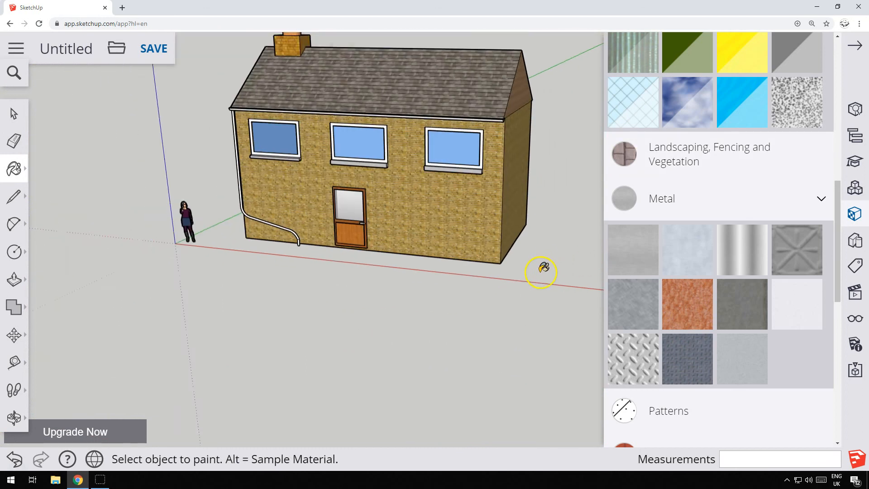
scroll(543, 268, down, 2)
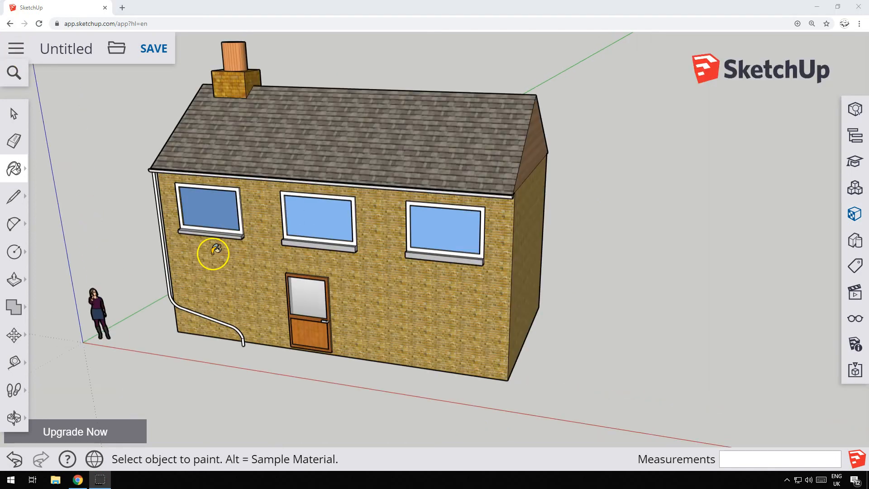
scroll(240, 203, up, 1)
scroll(277, 200, down, 1)
scroll(281, 217, down, 1)
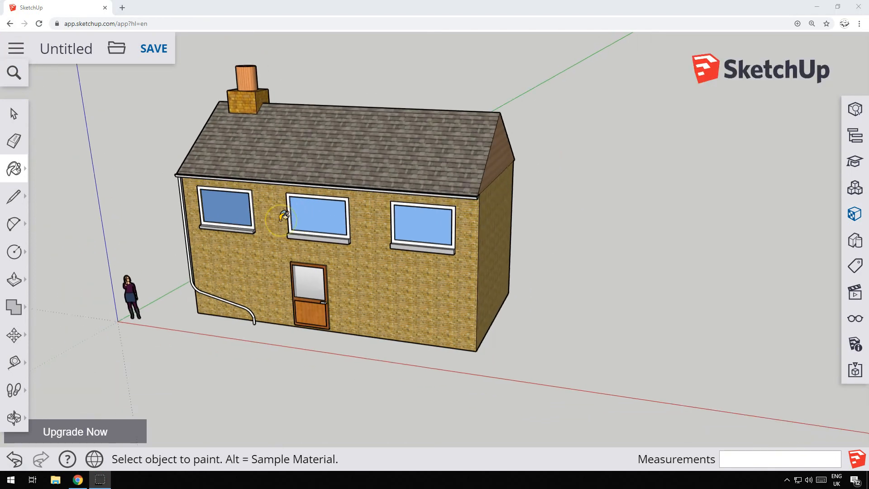
scroll(282, 216, up, 3)
scroll(283, 216, down, 2)
scroll(252, 267, down, 1)
scroll(252, 267, up, 2)
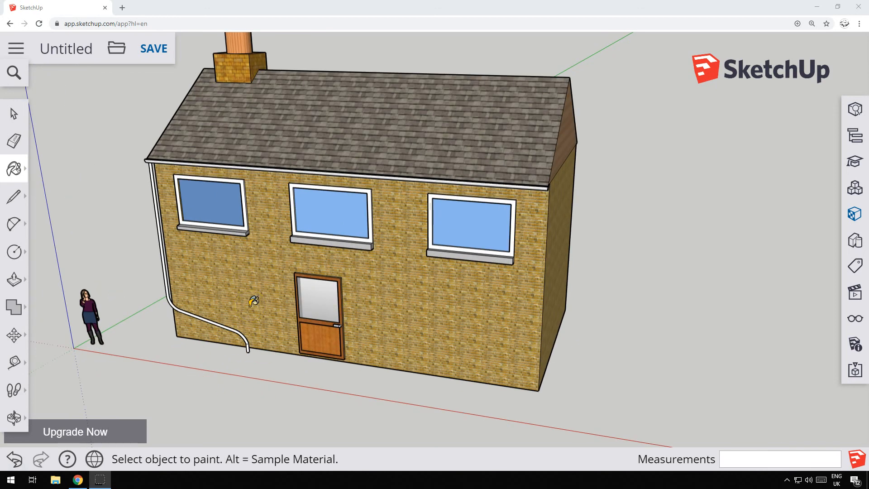
scroll(248, 320, down, 1)
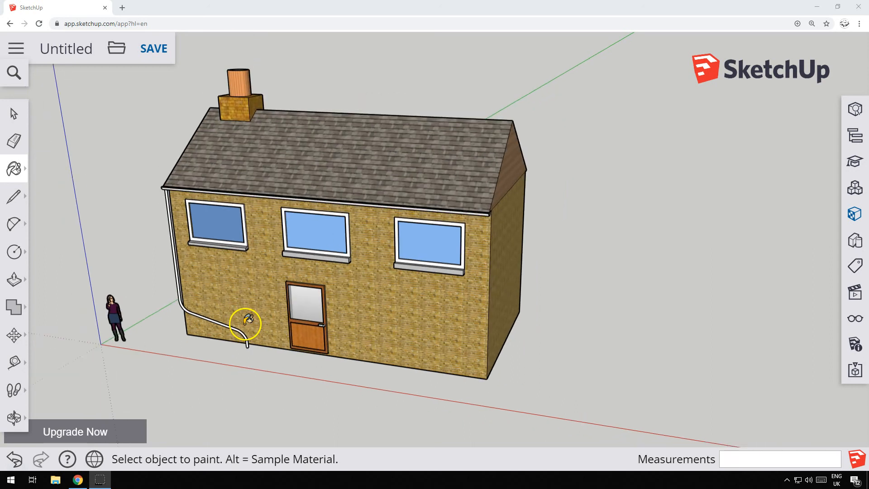
scroll(240, 324, up, 2)
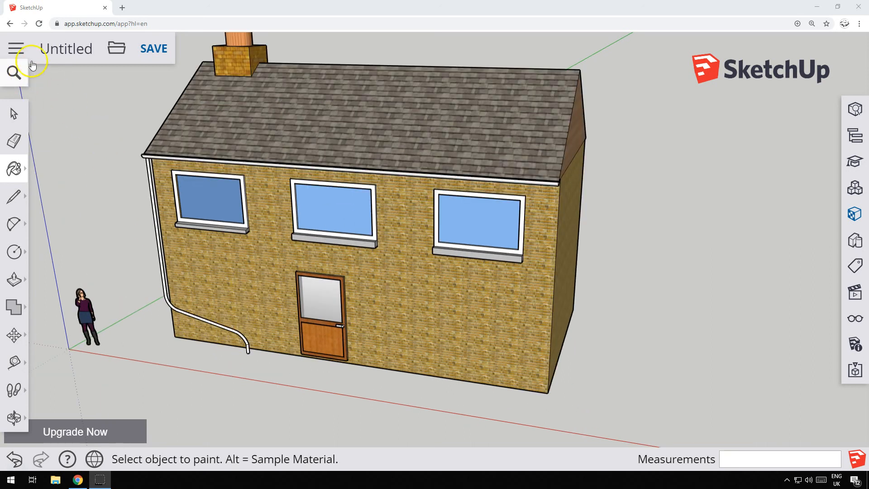